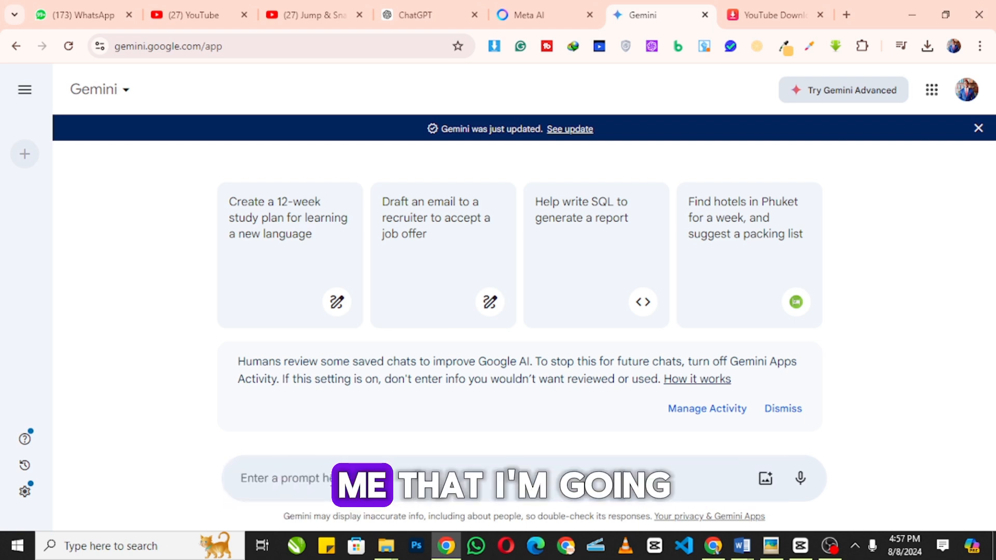
- Ask Gemini for simple bakery-and-cake business names using the owner's name, correcting 'geenrate' before sending
{"action": "left_click", "coordinate": [332, 479]}
{"action": "type", "text": "A"}
{"action": "key", "text": "BackSpace"}
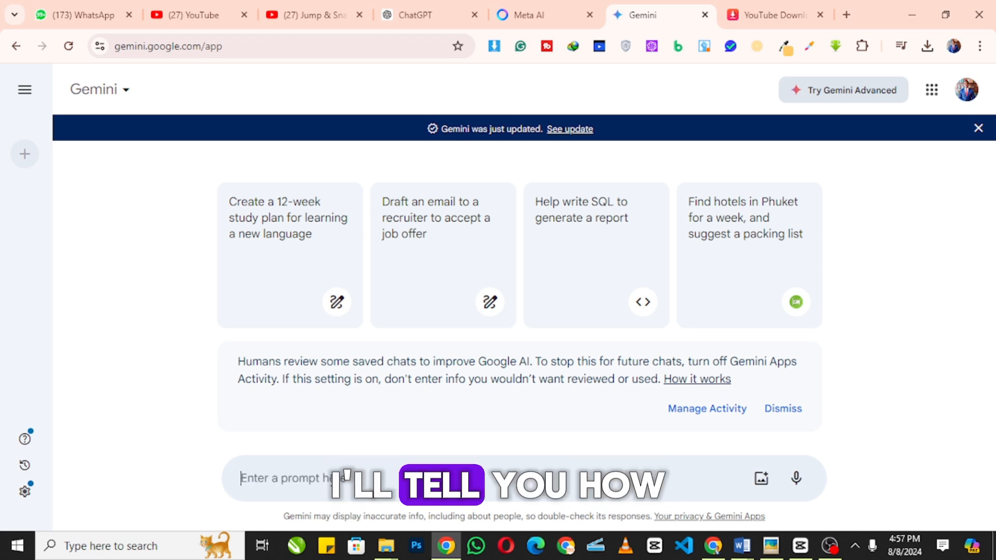
{"action": "type", "text": "generate"}
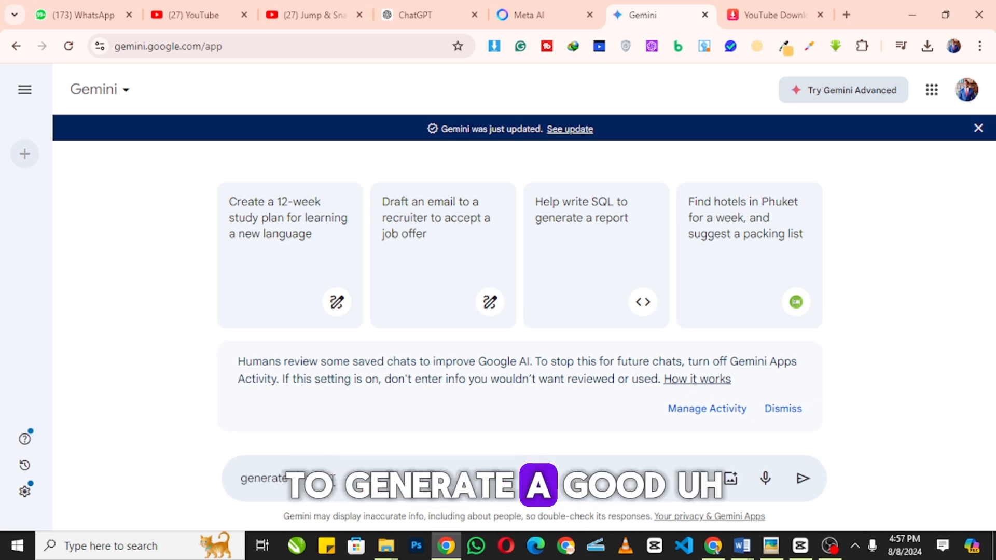
{"action": "type", "text": " a good"}
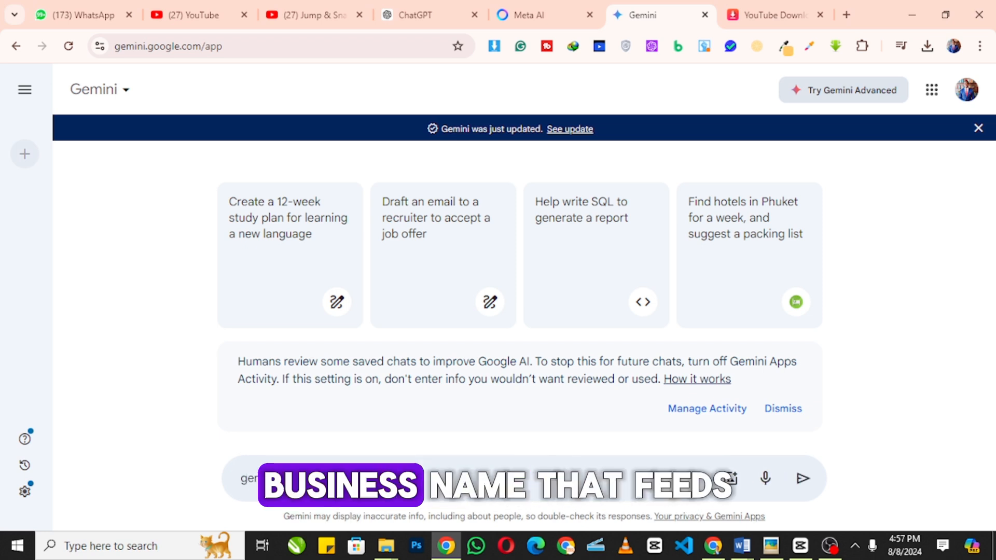
{"action": "type", "text": " business"}
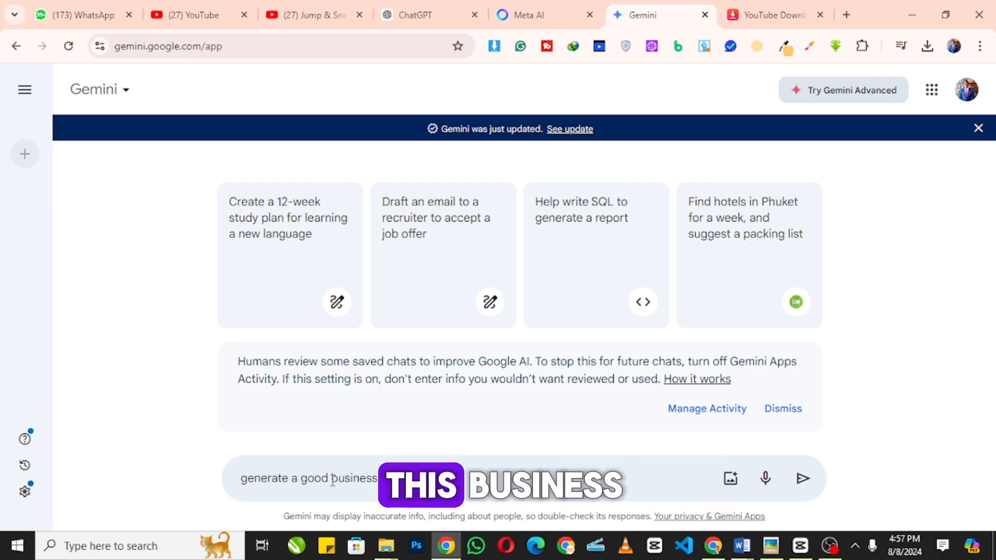
{"action": "type", "text": " that fit this business :"}
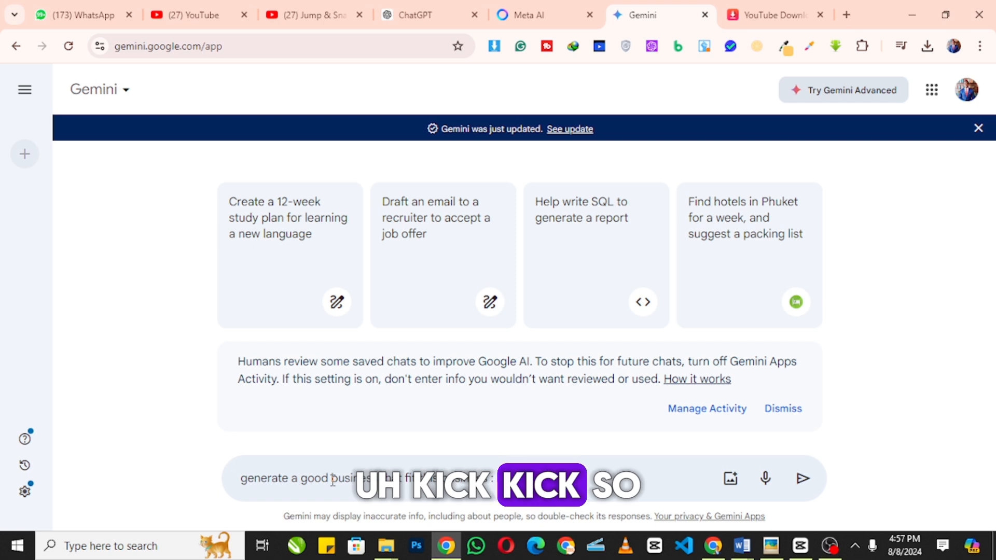
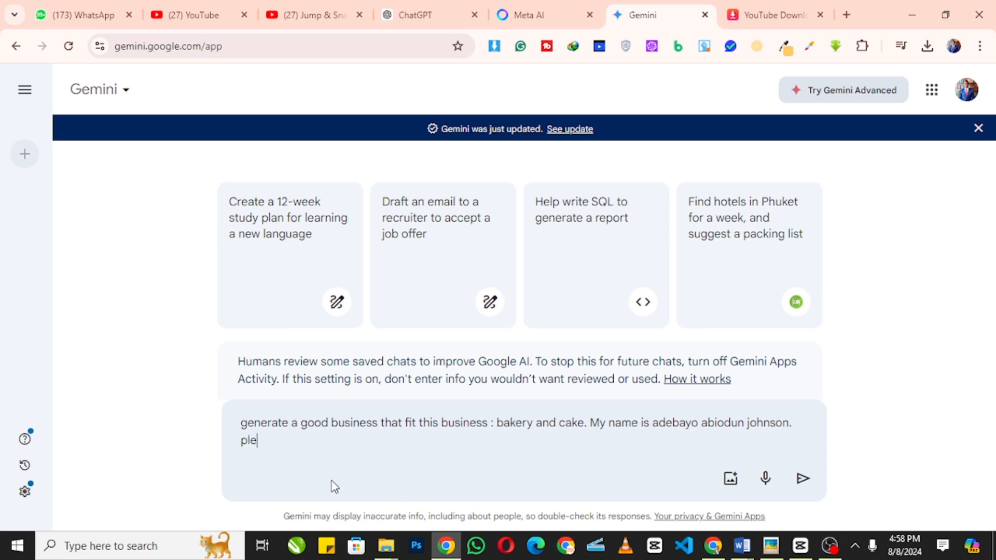
{"action": "type", "text": "ase geenrat"}
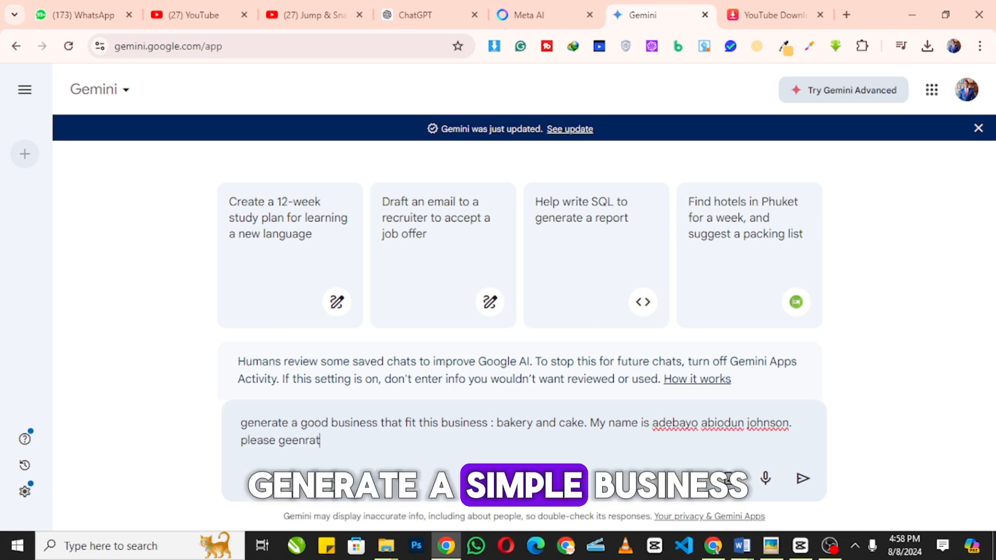
{"action": "type", "text": "e simple b"}
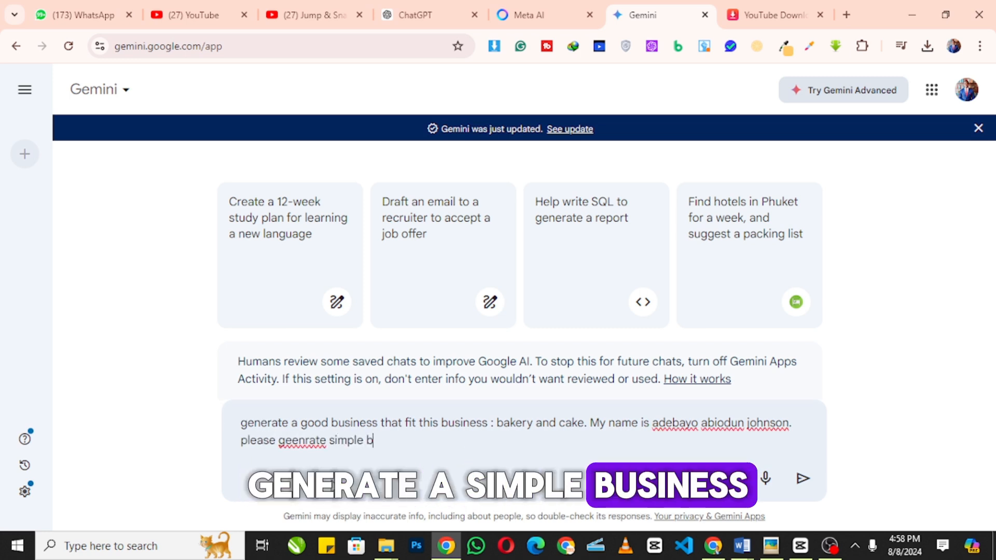
{"action": "type", "text": "usiness for the business"}
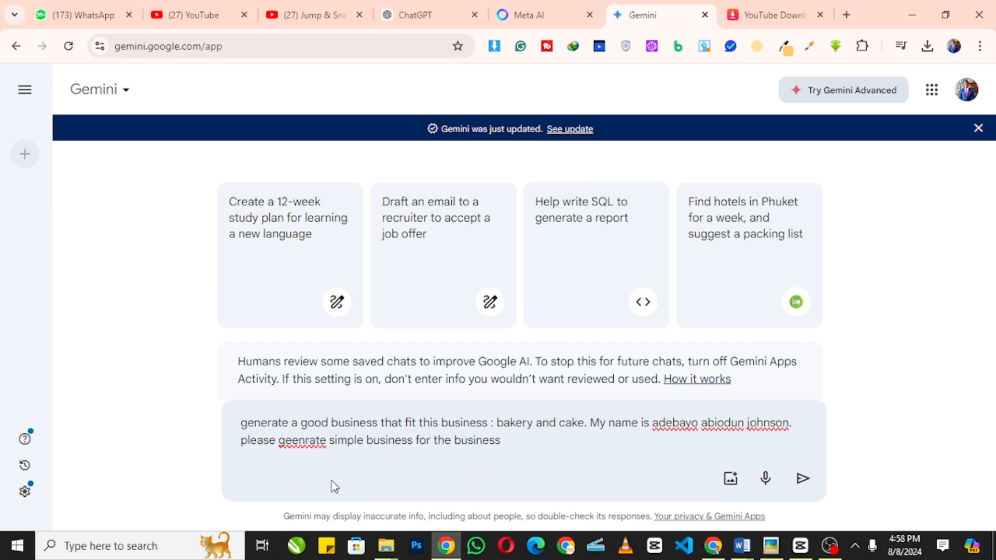
{"action": "right_click", "coordinate": [305, 440]}
{"action": "left_click", "coordinate": [384, 83]}
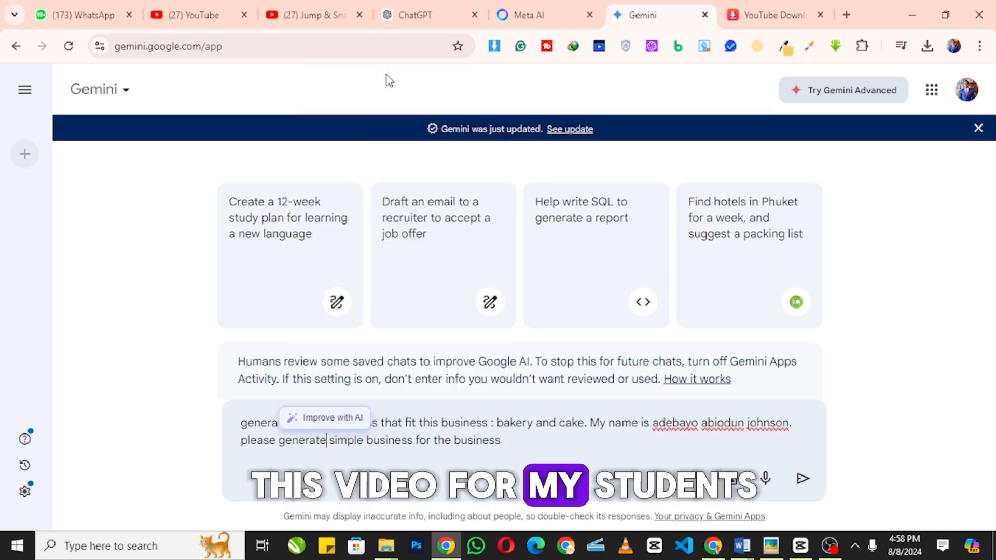
{"action": "left_click", "coordinate": [814, 481]}
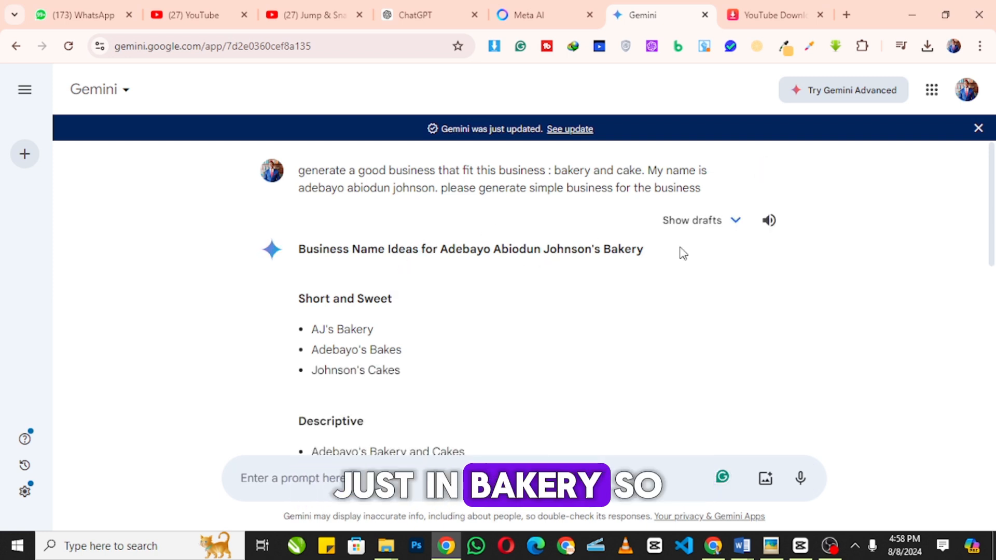
- Scroll through Gemini's name suggestions, test-selecting Adebayo's Bakery and Cakes and another option
{"action": "scroll", "coordinate": [534, 311], "scroll_direction": "down", "scroll_amount": 3}
{"action": "scroll", "coordinate": [443, 293], "scroll_direction": "up", "scroll_amount": 2}
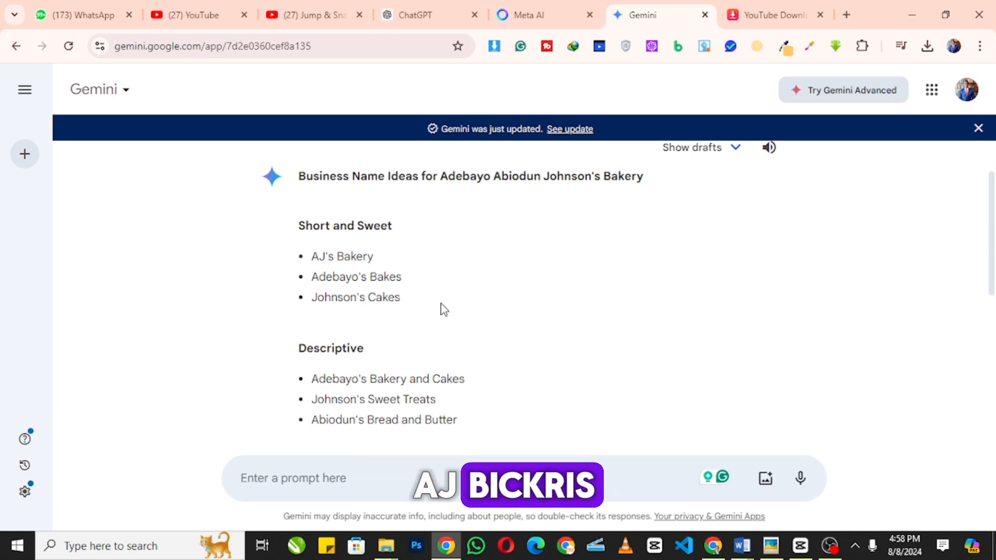
{"action": "scroll", "coordinate": [444, 310], "scroll_direction": "down", "scroll_amount": 3}
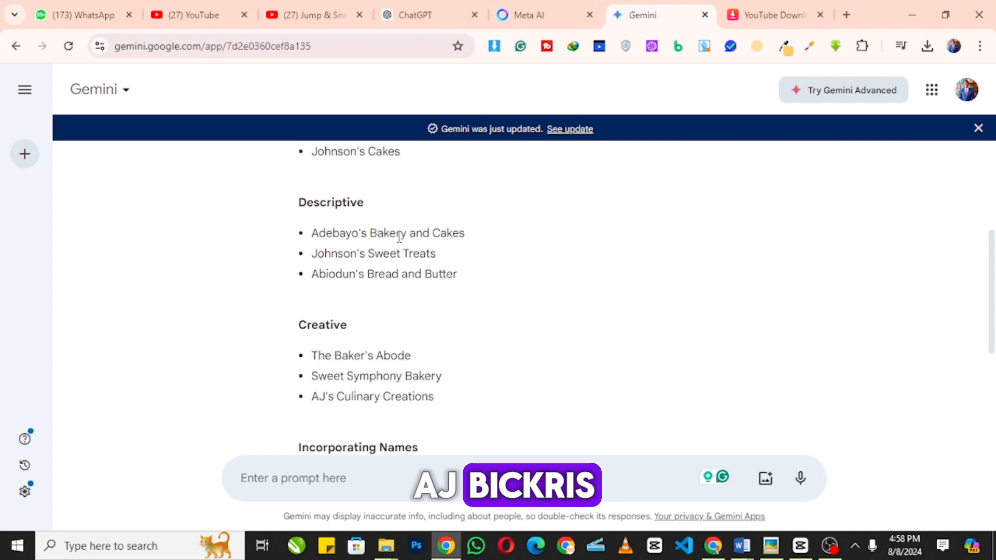
{"action": "left_click_drag", "start_coordinate": [467, 233], "coordinate": [351, 233]}
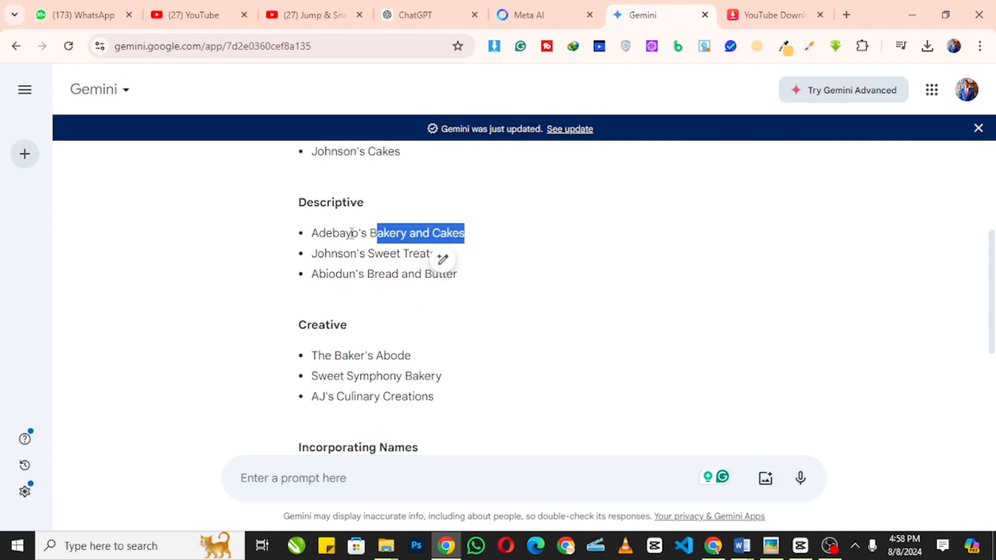
{"action": "left_click", "coordinate": [311, 261]}
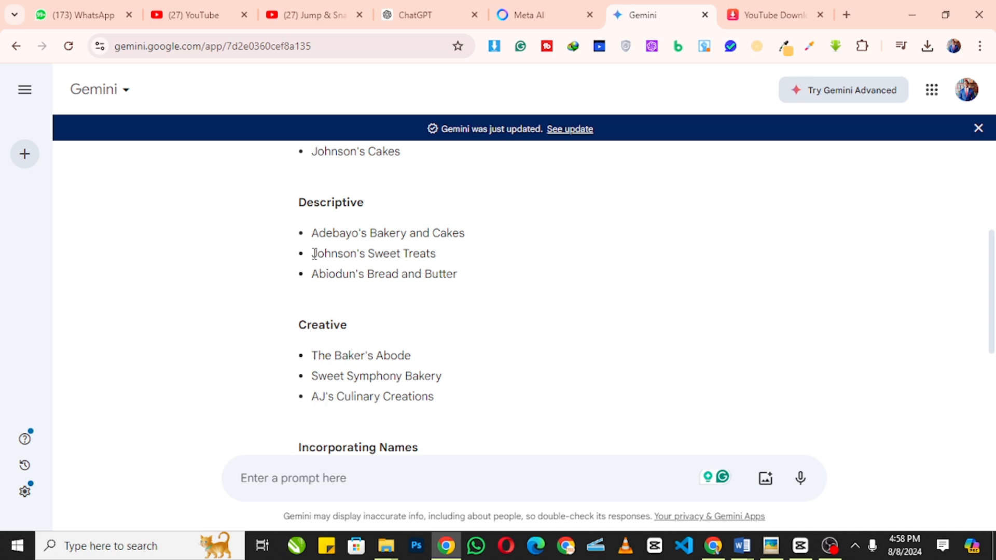
{"action": "left_click_drag", "start_coordinate": [315, 254], "coordinate": [467, 259]}
{"action": "left_click", "coordinate": [313, 311]}
{"action": "scroll", "coordinate": [482, 303], "scroll_direction": "down", "scroll_amount": 4}
{"action": "scroll", "coordinate": [483, 302], "scroll_direction": "down", "scroll_amount": 1}
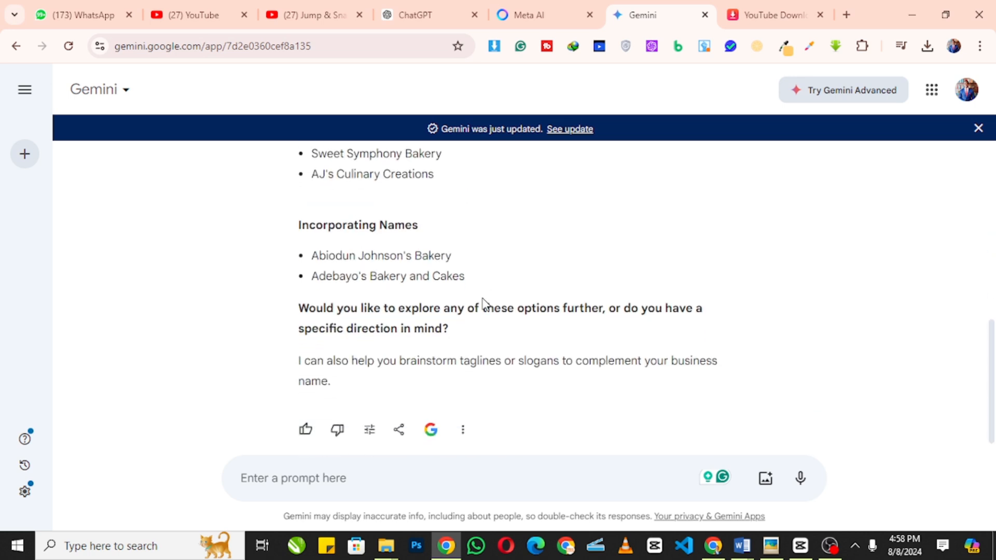
{"action": "scroll", "coordinate": [472, 289], "scroll_direction": "up", "scroll_amount": 3}
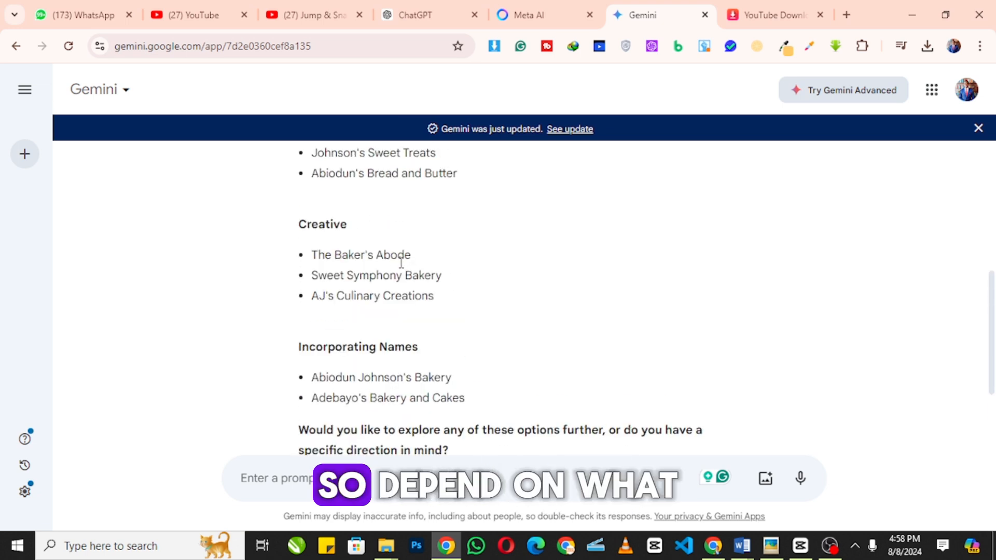
{"action": "scroll", "coordinate": [371, 258], "scroll_direction": "up", "scroll_amount": 2}
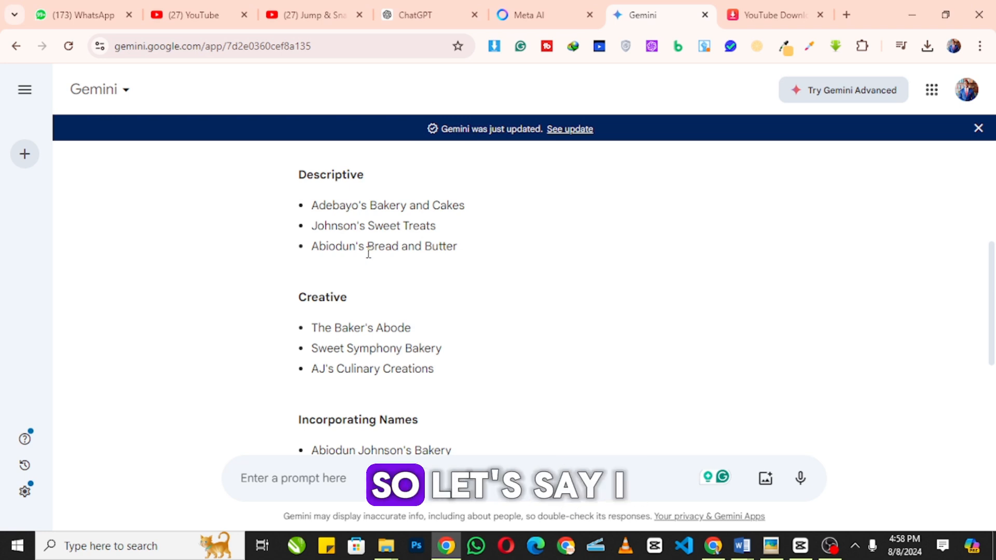
{"action": "scroll", "coordinate": [384, 291], "scroll_direction": "up", "scroll_amount": 3}
{"action": "scroll", "coordinate": [385, 291], "scroll_direction": "up", "scroll_amount": 2}
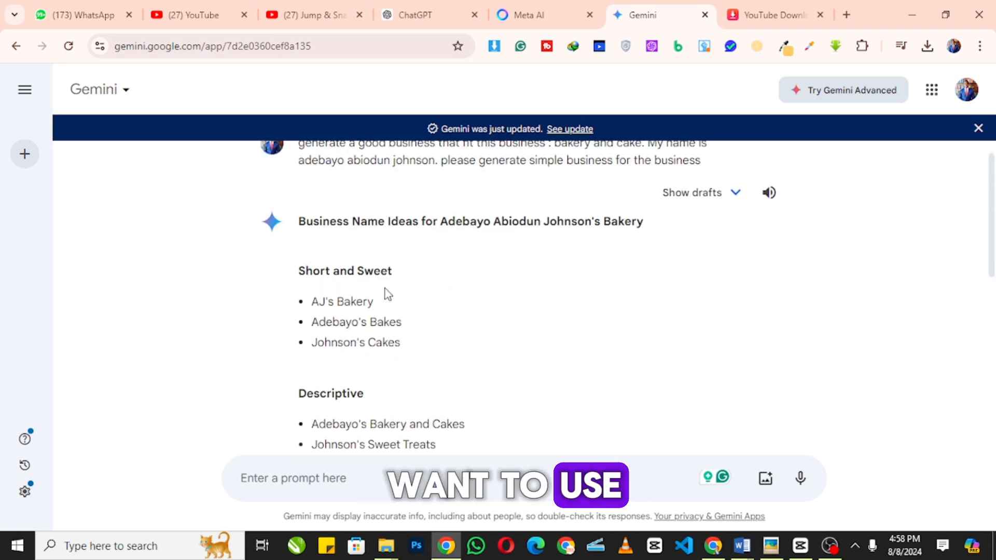
{"action": "scroll", "coordinate": [384, 292], "scroll_direction": "down", "scroll_amount": 2}
{"action": "scroll", "coordinate": [385, 293], "scroll_direction": "down", "scroll_amount": 4}
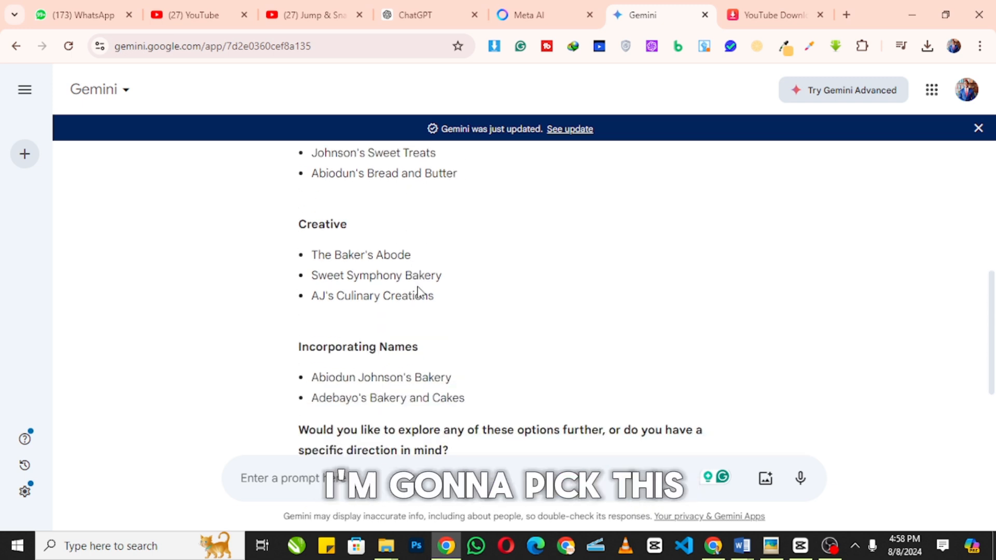
{"action": "scroll", "coordinate": [423, 290], "scroll_direction": "up", "scroll_amount": 3}
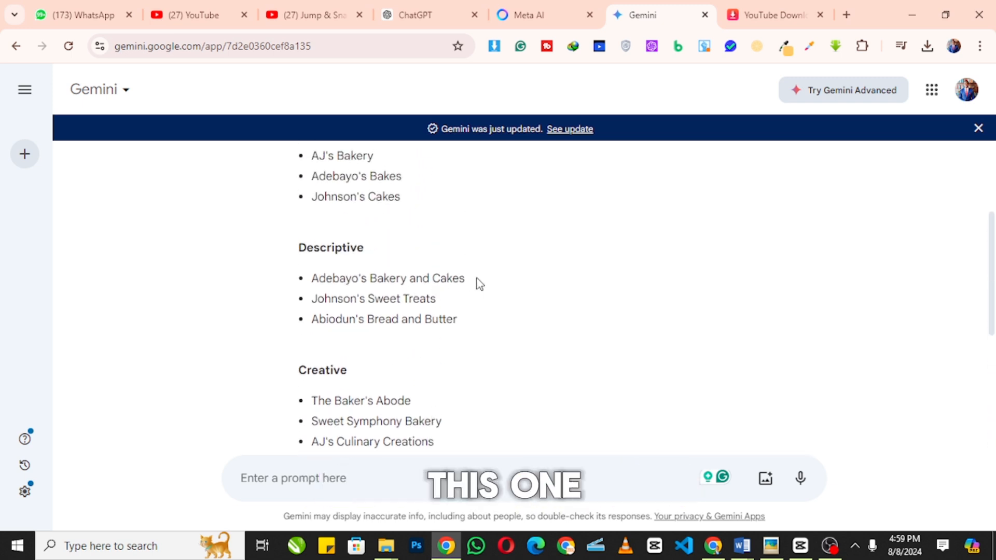
- Copy 'Adebayo's Bakery and Cakes' from the reply and minimize the Gemini window
{"action": "left_click_drag", "start_coordinate": [480, 284], "coordinate": [310, 280]}
{"action": "right_click", "coordinate": [340, 286]}
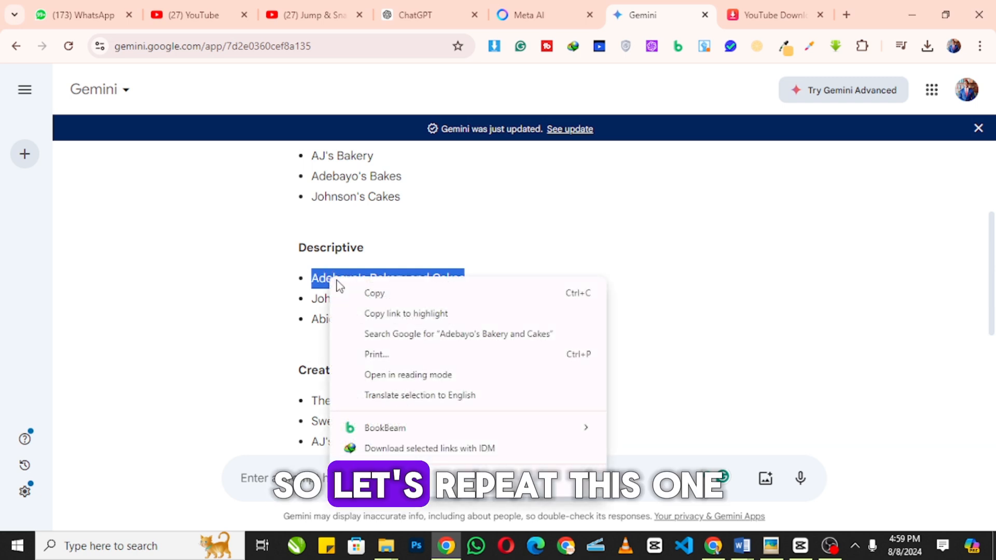
{"action": "left_click", "coordinate": [394, 292]}
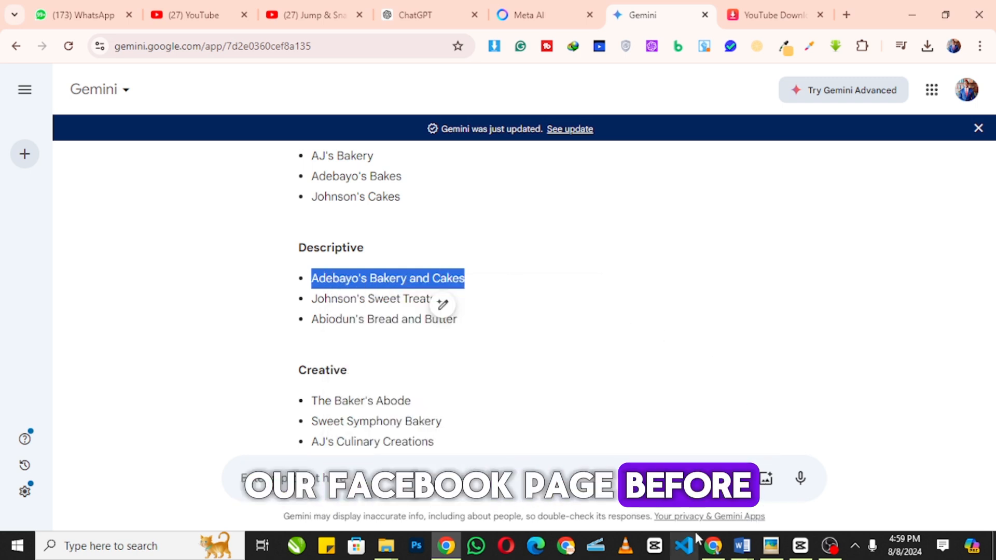
{"action": "left_click", "coordinate": [713, 545]}
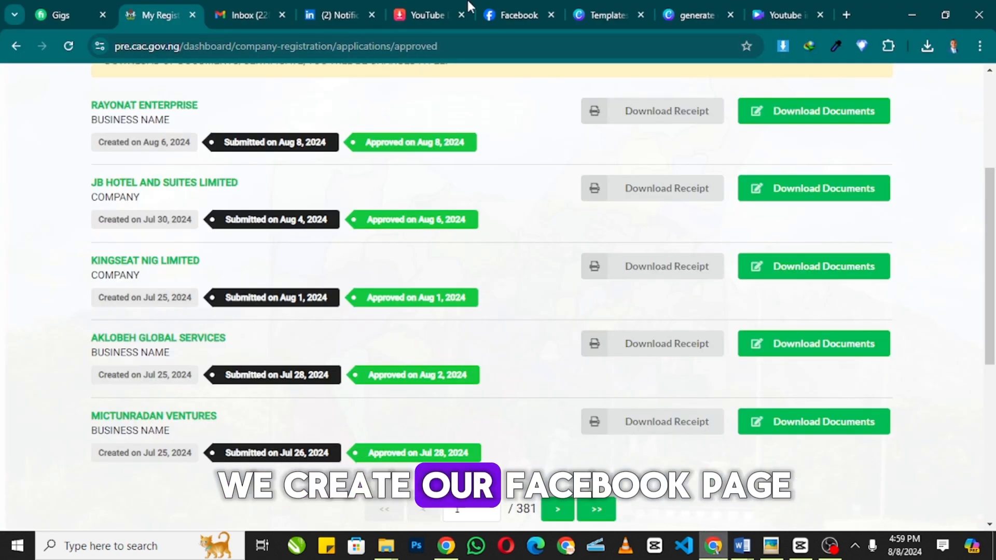
- Switch to Canva's Templates page showing the earlier 'youtube video intro' search results
{"action": "left_click", "coordinate": [669, 16]}
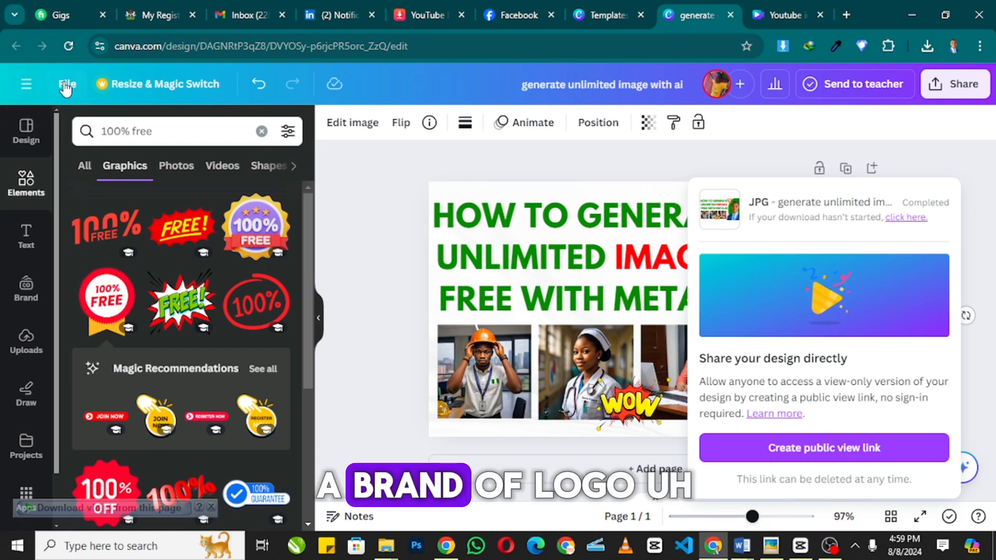
{"action": "left_click", "coordinate": [27, 85]}
{"action": "left_click", "coordinate": [28, 83]}
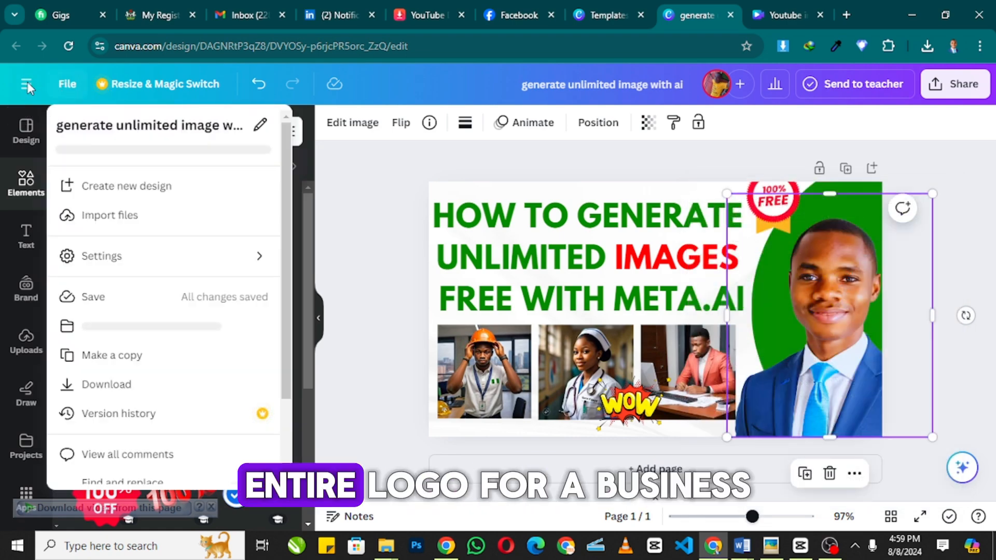
{"action": "left_click", "coordinate": [26, 82]}
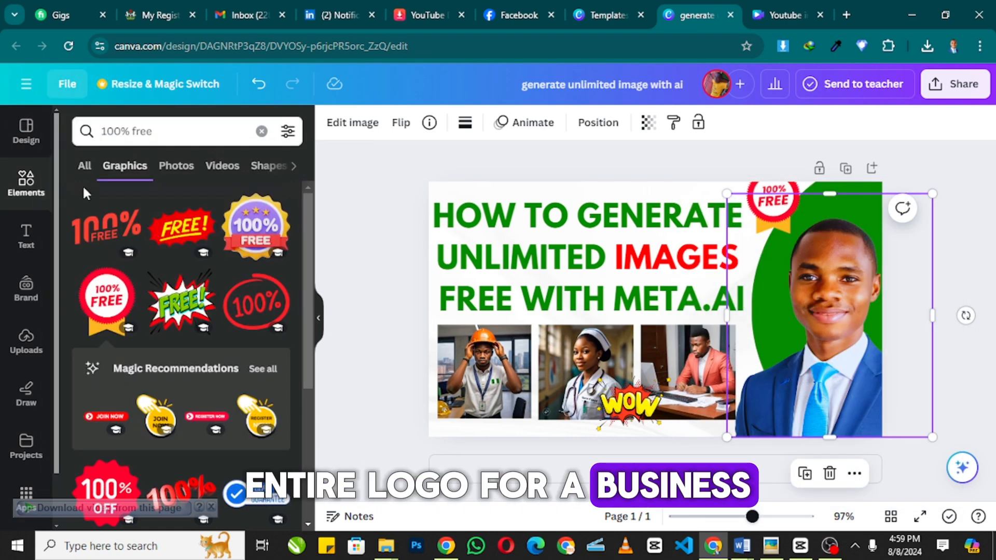
{"action": "left_click", "coordinate": [26, 83]}
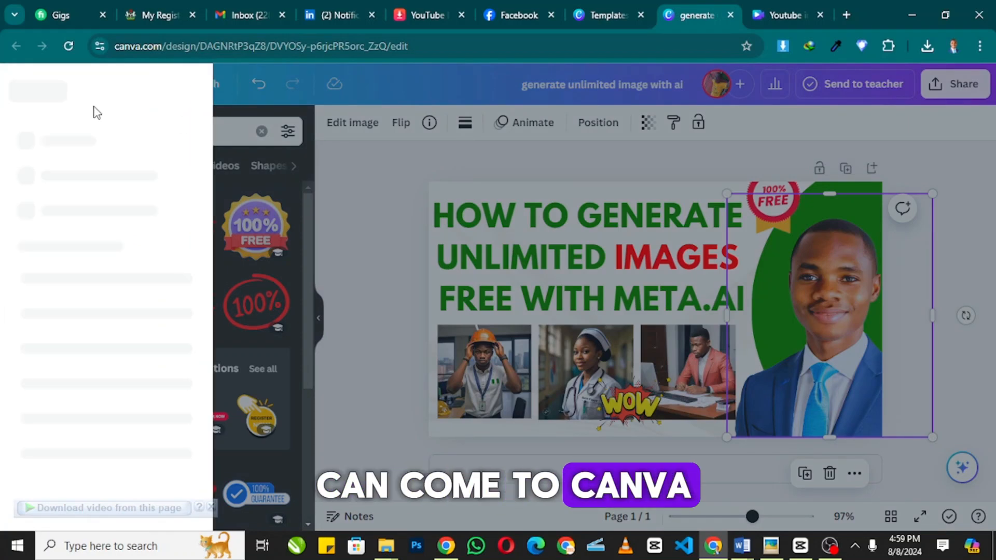
{"action": "left_click", "coordinate": [612, 13]}
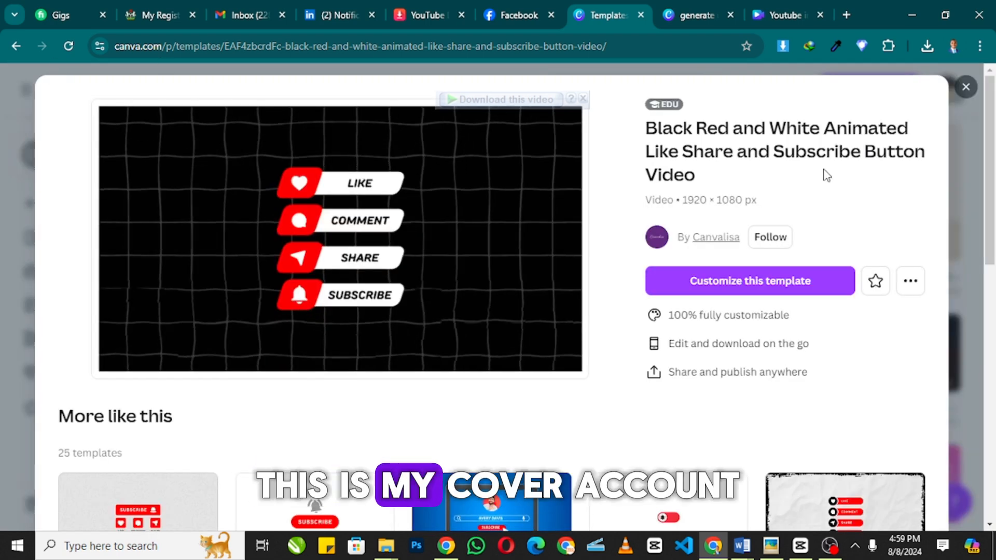
{"action": "left_click", "coordinate": [964, 86]}
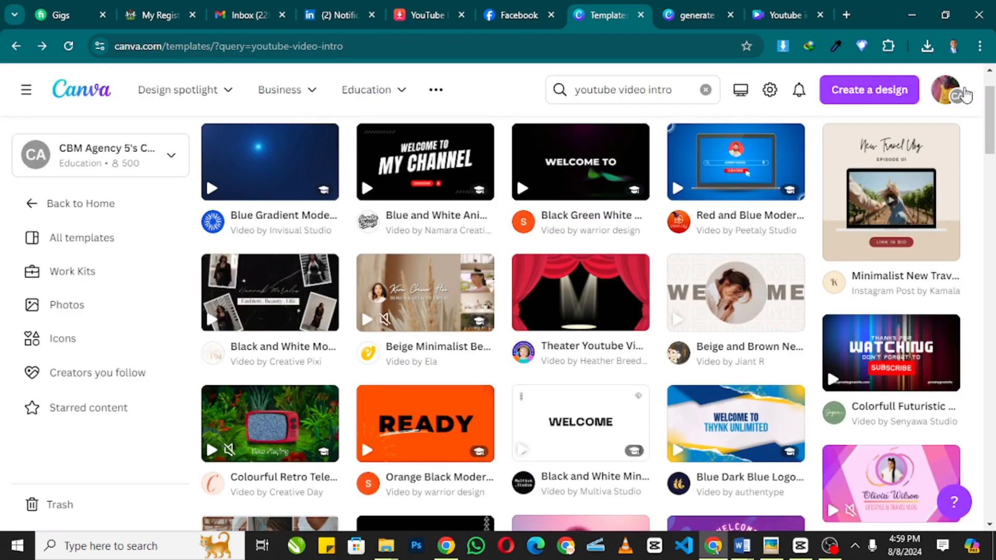
- Replace the template search with 'cake logo' and run it
{"action": "left_click", "coordinate": [594, 83]}
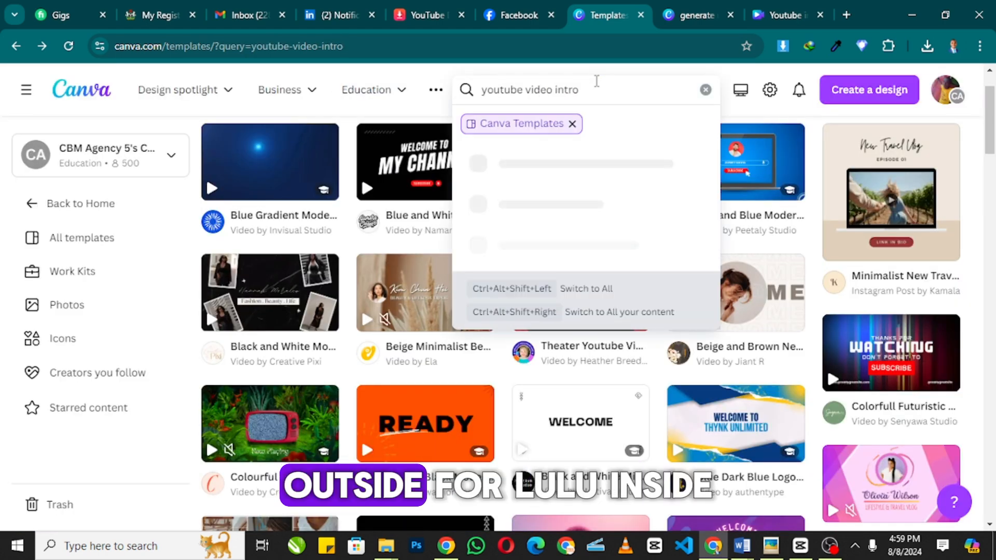
{"action": "key", "text": "BackSpace"}
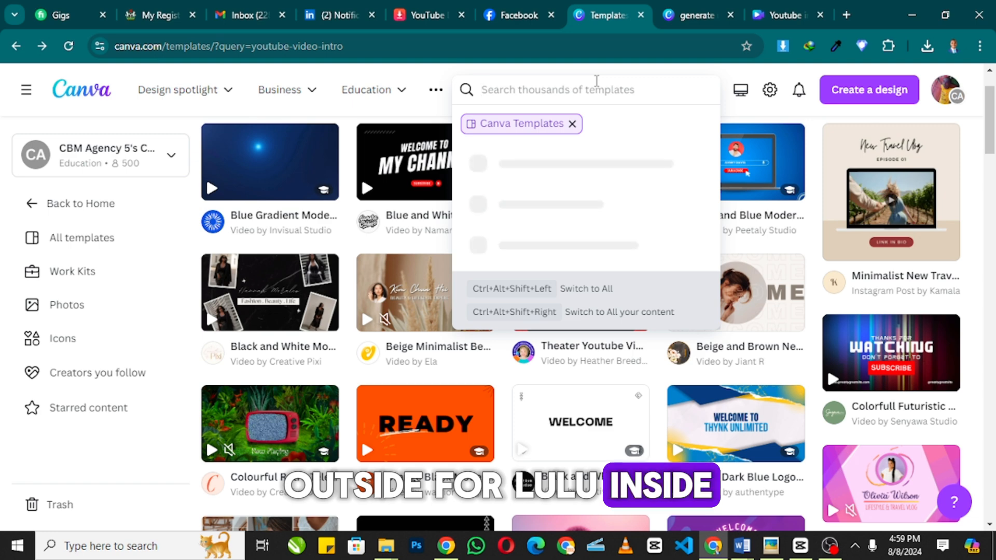
{"action": "type", "text": "cake logo"}
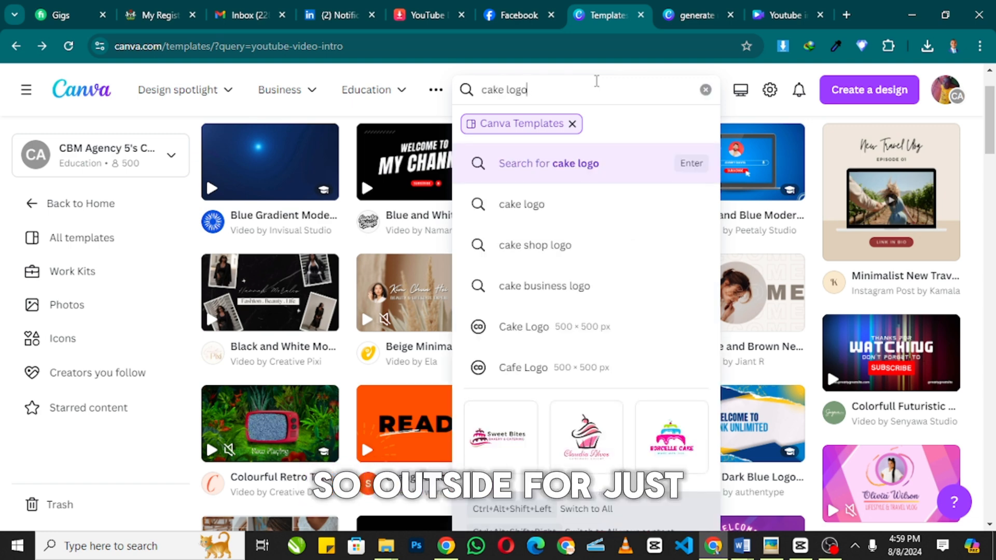
{"action": "key", "text": "Return"}
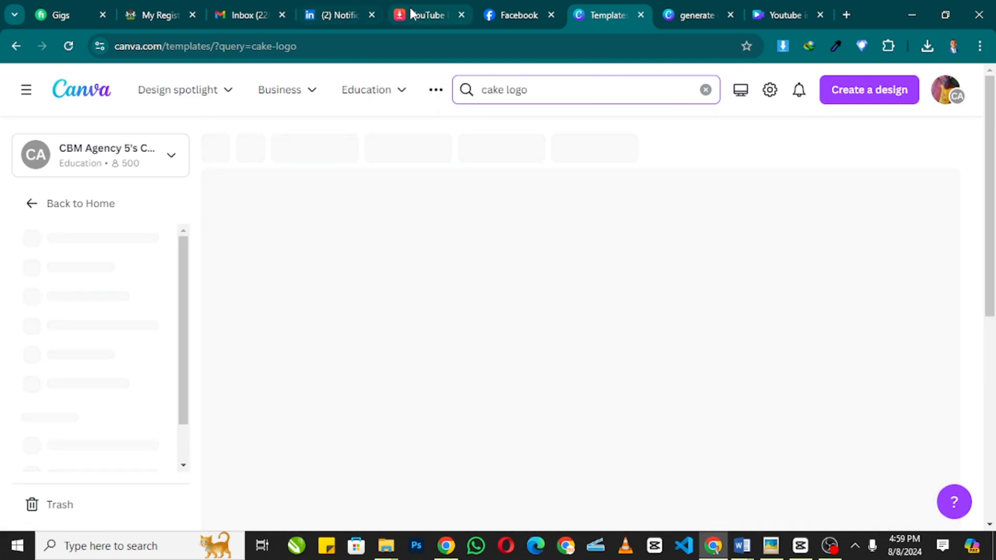
- Scroll through the cake logo results looking for a suitable bakery design
{"action": "scroll", "coordinate": [520, 187], "scroll_direction": "down", "scroll_amount": 3}
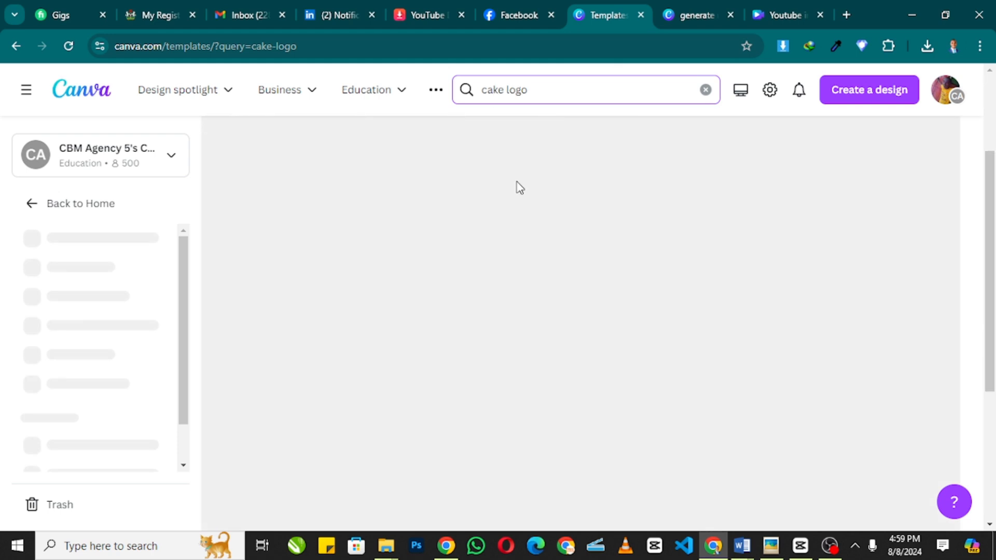
{"action": "scroll", "coordinate": [510, 211], "scroll_direction": "up", "scroll_amount": 2}
{"action": "scroll", "coordinate": [519, 208], "scroll_direction": "down", "scroll_amount": 3}
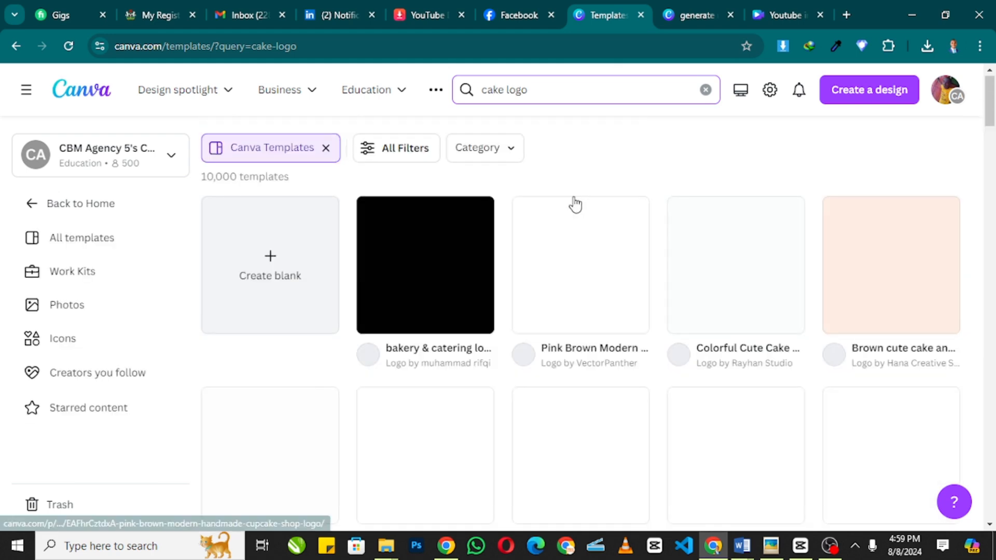
{"action": "scroll", "coordinate": [459, 311], "scroll_direction": "down", "scroll_amount": 12}
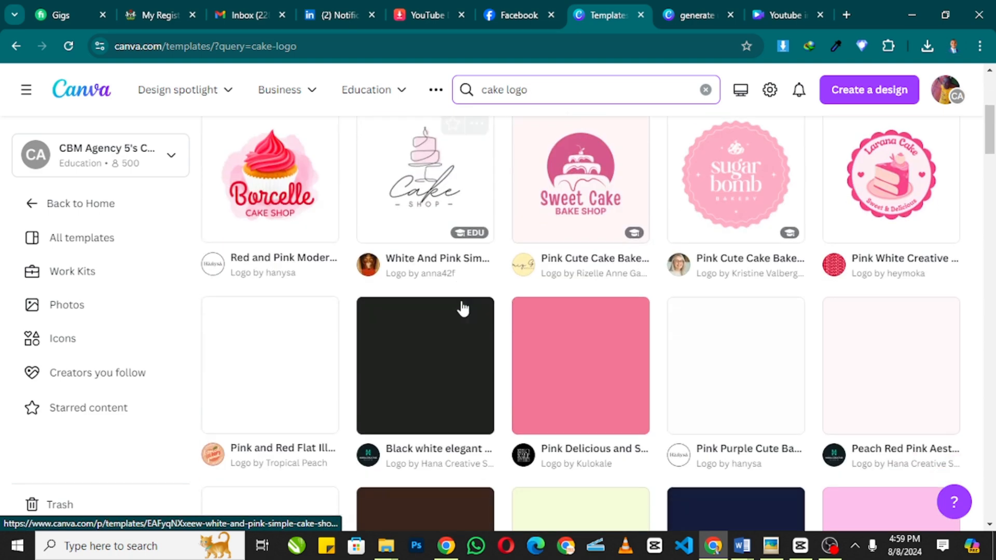
{"action": "scroll", "coordinate": [451, 321], "scroll_direction": "up", "scroll_amount": 12}
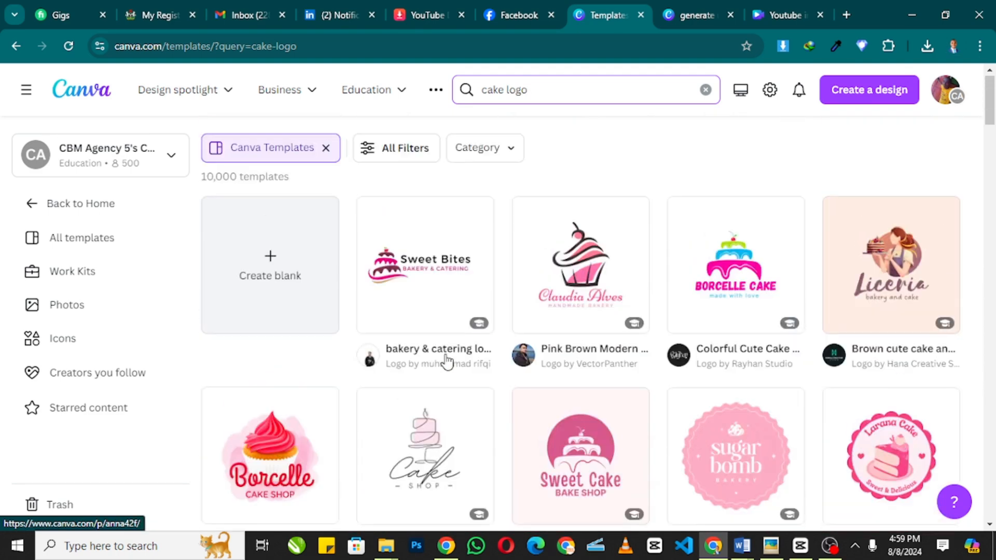
{"action": "scroll", "coordinate": [656, 239], "scroll_direction": "down", "scroll_amount": 10}
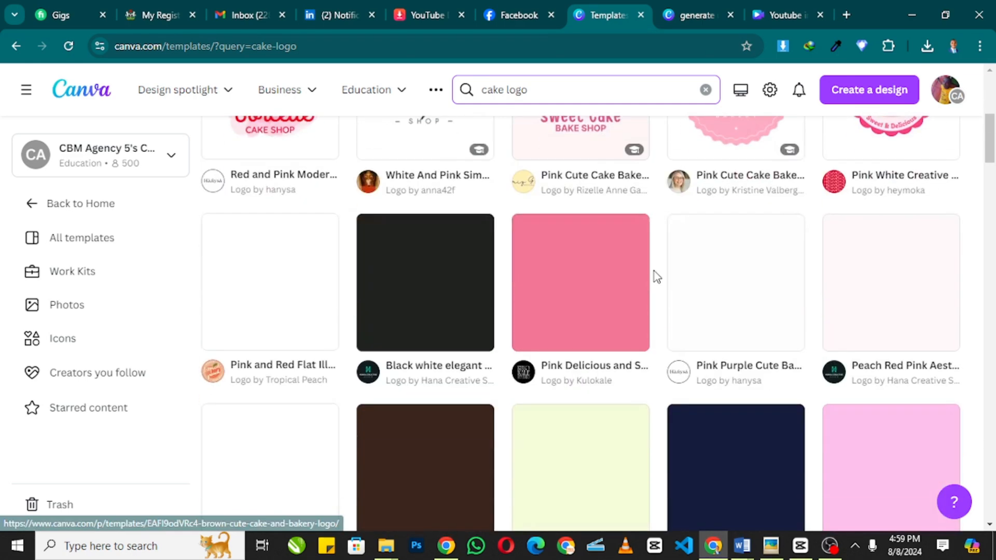
{"action": "scroll", "coordinate": [596, 358], "scroll_direction": "down", "scroll_amount": 8}
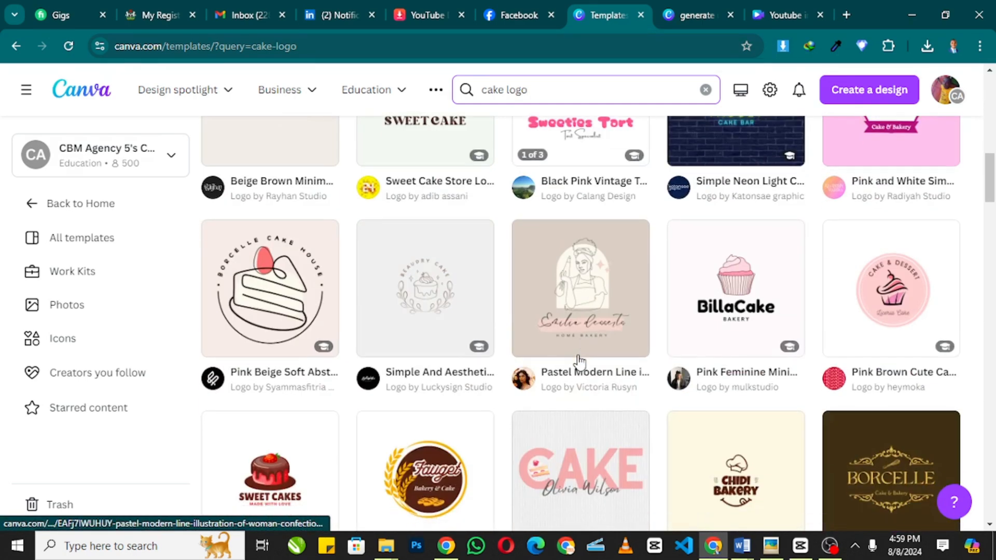
{"action": "scroll", "coordinate": [591, 332], "scroll_direction": "down", "scroll_amount": 5}
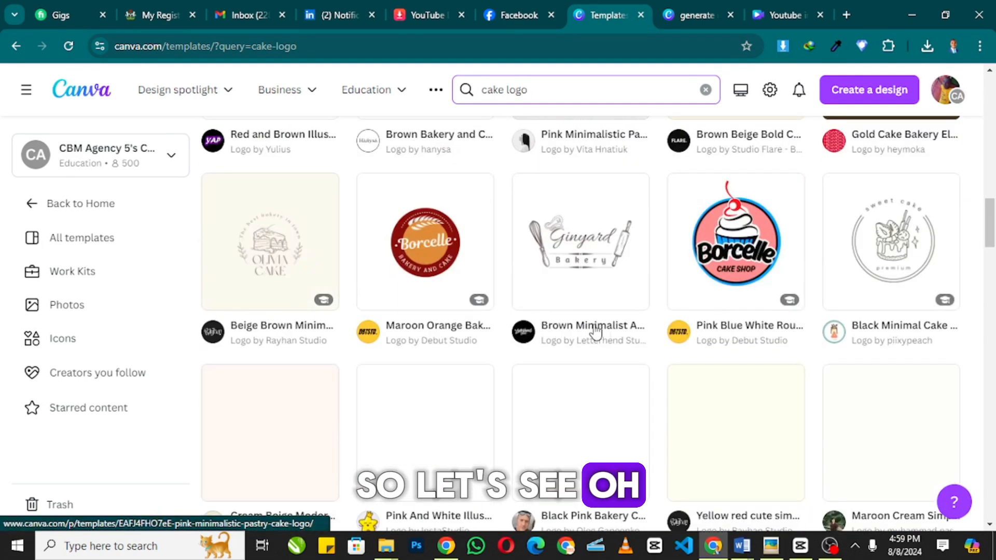
{"action": "scroll", "coordinate": [467, 311], "scroll_direction": "down", "scroll_amount": 6}
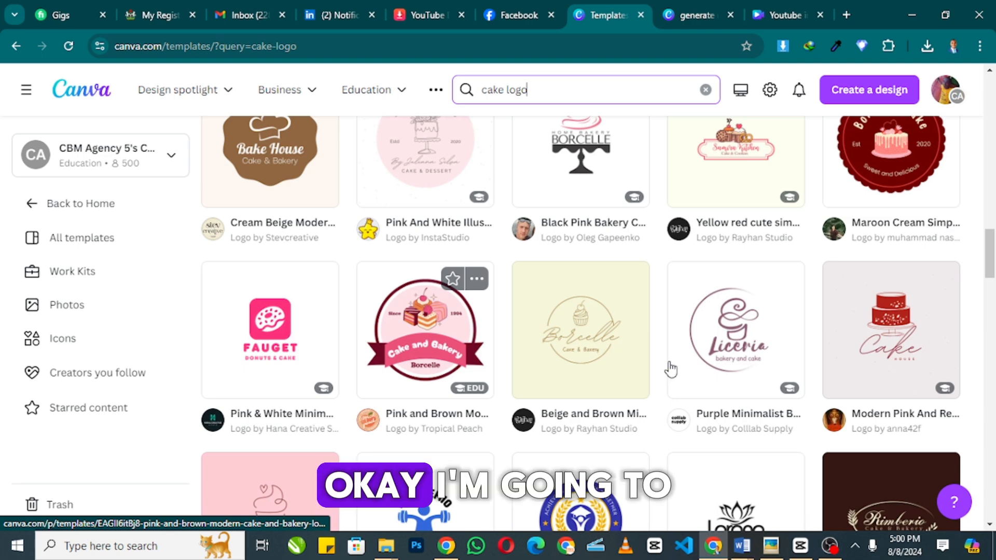
{"action": "scroll", "coordinate": [664, 348], "scroll_direction": "down", "scroll_amount": 1}
{"action": "scroll", "coordinate": [646, 291], "scroll_direction": "up", "scroll_amount": 15}
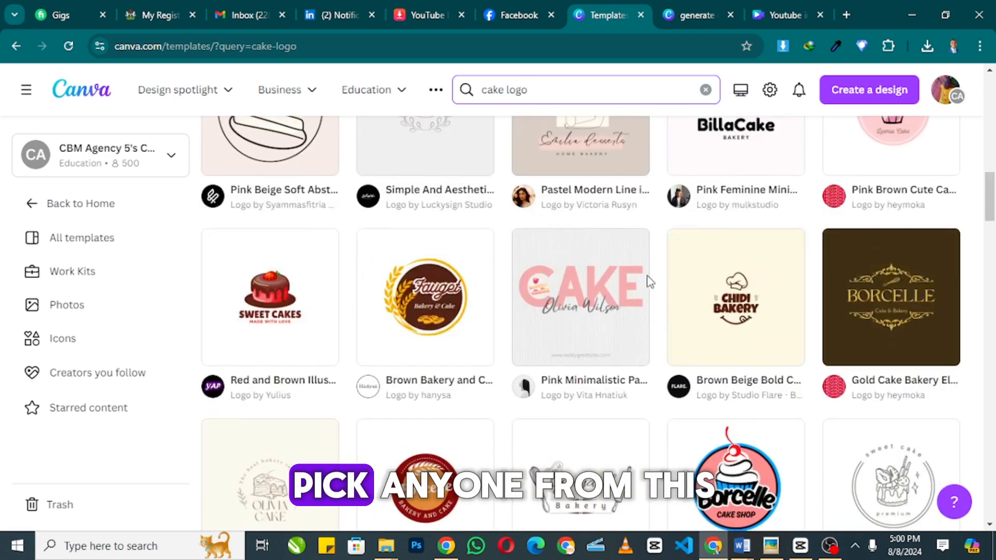
{"action": "scroll", "coordinate": [637, 282], "scroll_direction": "up", "scroll_amount": 4}
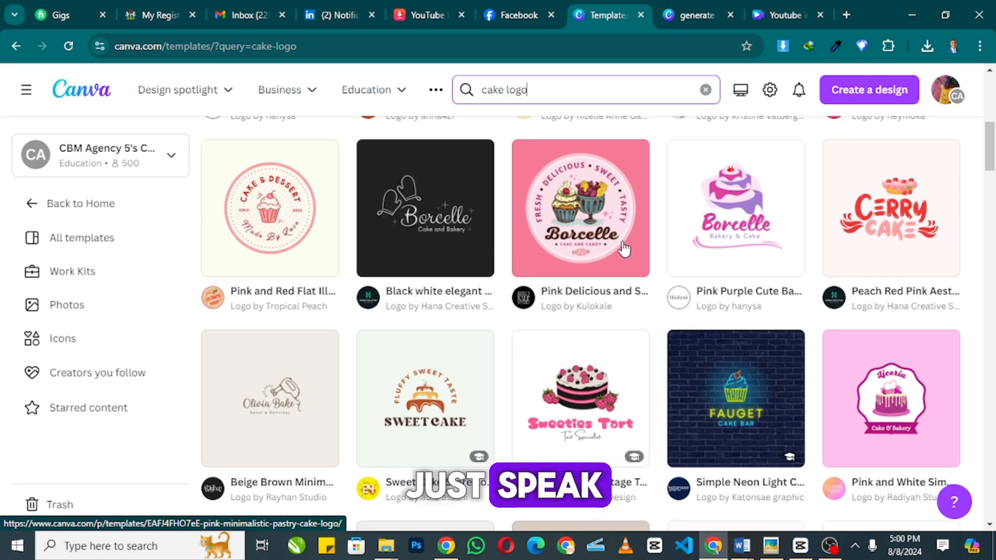
{"action": "scroll", "coordinate": [575, 221], "scroll_direction": "up", "scroll_amount": 5}
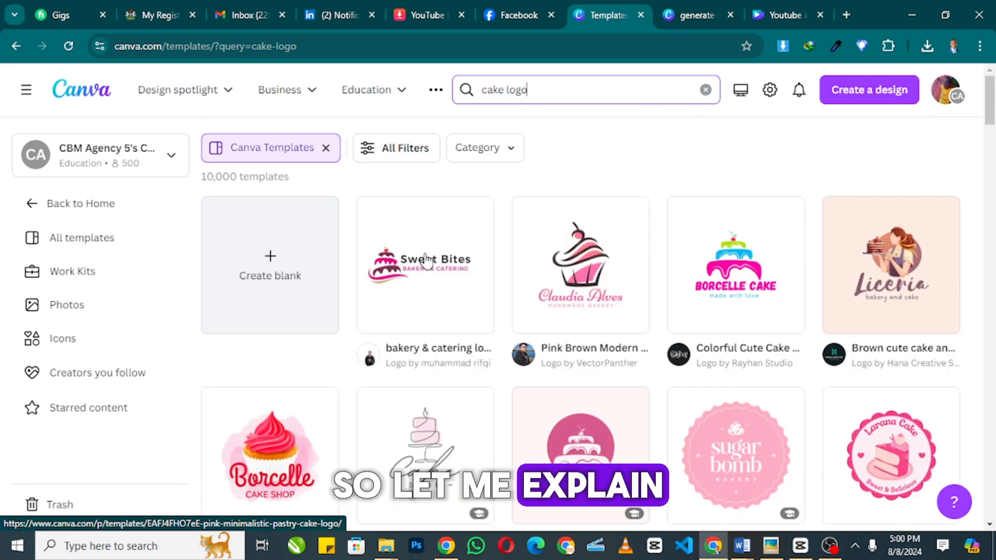
- Open the Sweet Bites bakery & catering logo template in the editor and select its logo group
{"action": "left_click", "coordinate": [425, 206]}
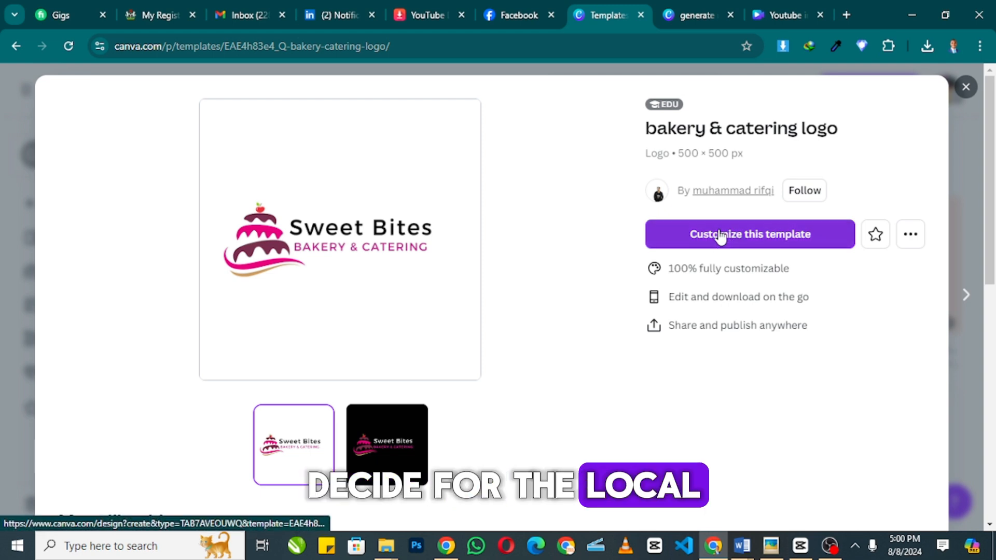
{"action": "left_click", "coordinate": [720, 235]}
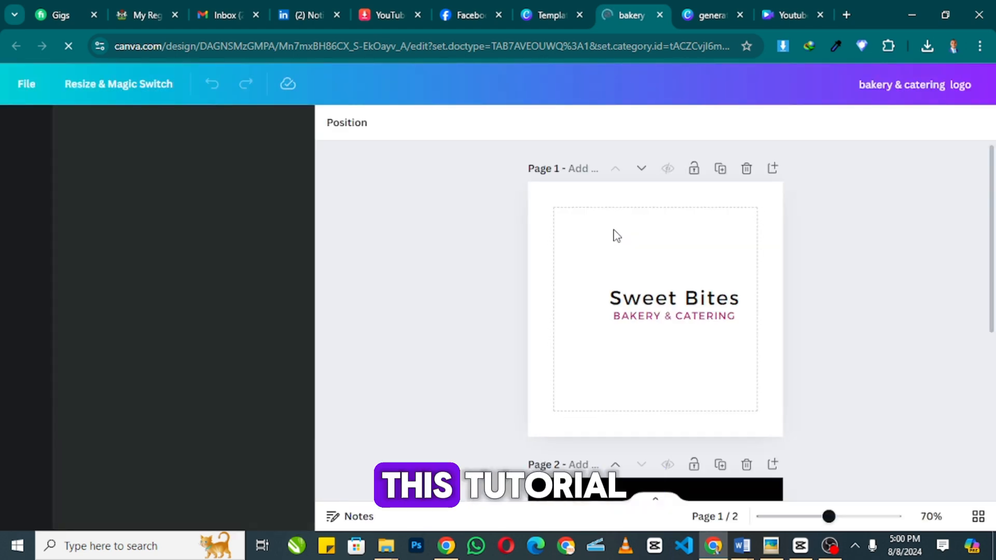
{"action": "left_click", "coordinate": [667, 299]}
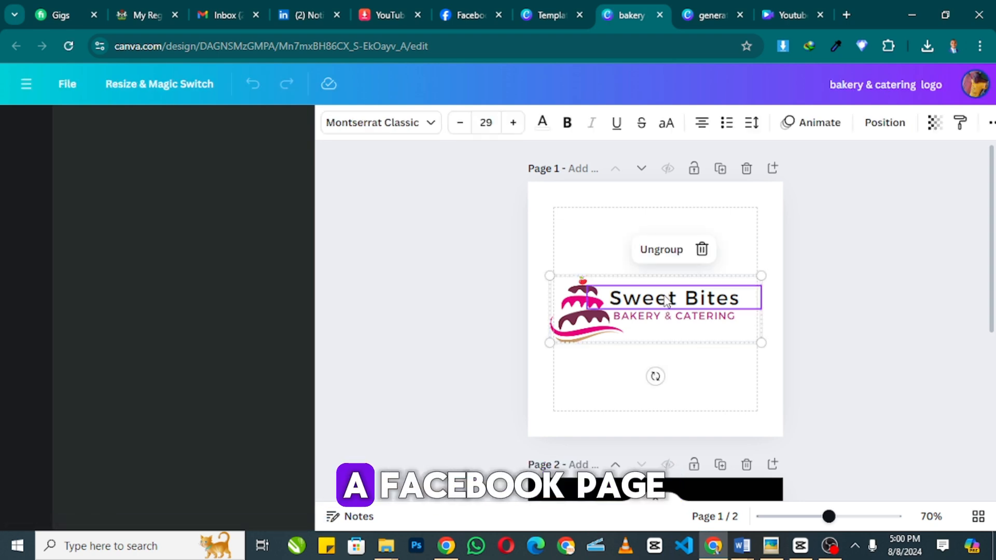
- Paste 'Adebayo's Bakery and Cakes' over Sweet Bites and reduce the font size to 22
{"action": "double_click", "coordinate": [667, 305]}
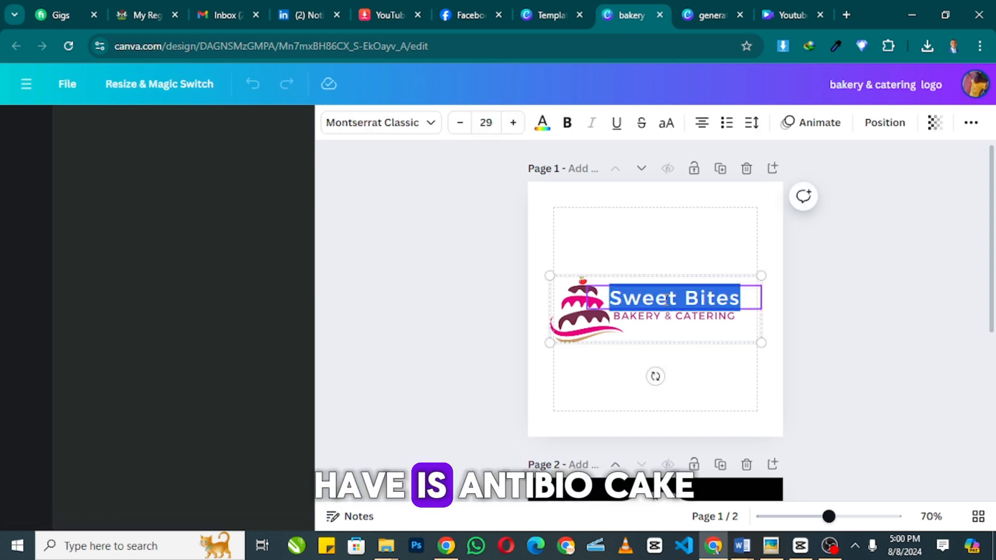
{"action": "type", "text": "Adebayo's Bakery and Cakes"}
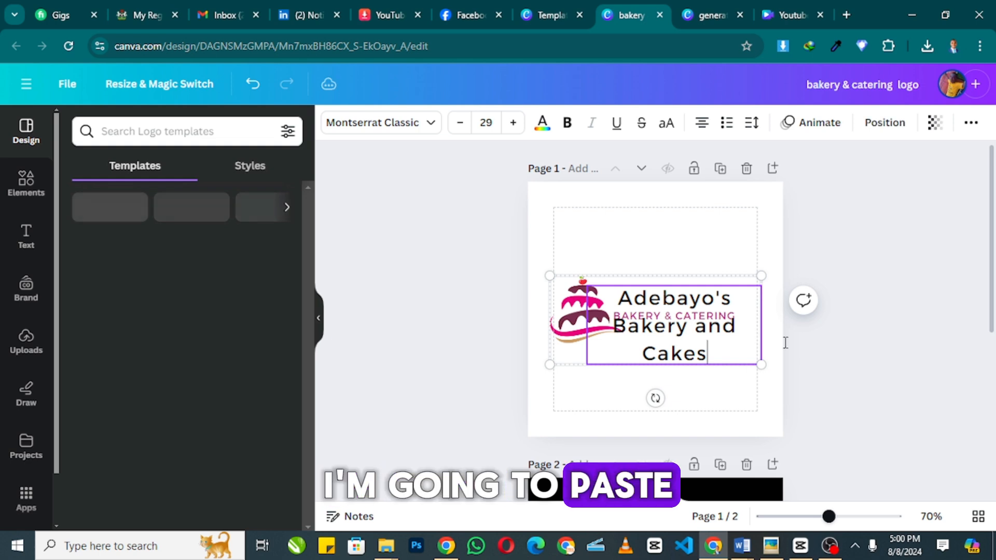
{"action": "left_click", "coordinate": [459, 123]}
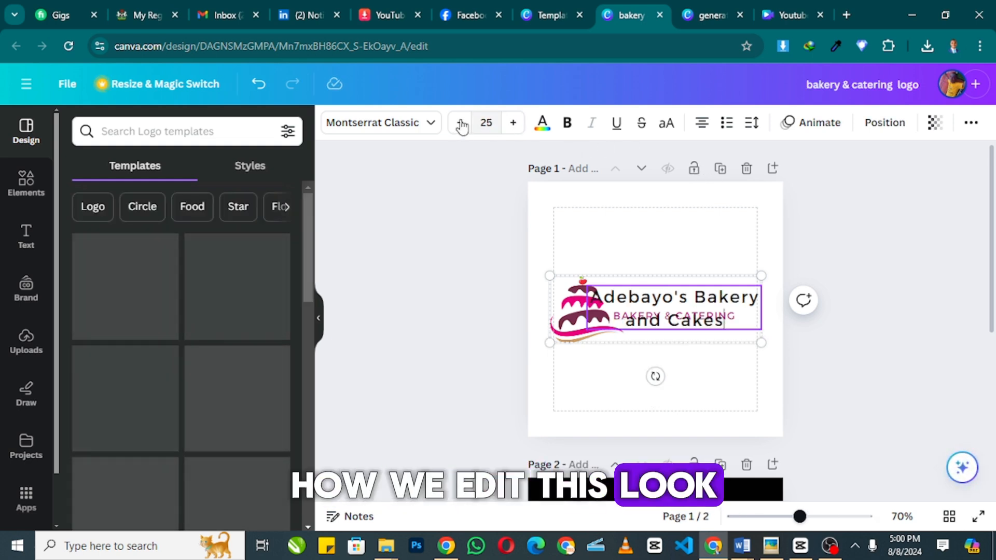
{"action": "left_click", "coordinate": [460, 122]}
{"action": "left_click", "coordinate": [460, 122]}
{"action": "left_click", "coordinate": [460, 122]}
{"action": "left_click", "coordinate": [459, 123]}
{"action": "left_click", "coordinate": [460, 122]}
{"action": "left_click", "coordinate": [460, 122]}
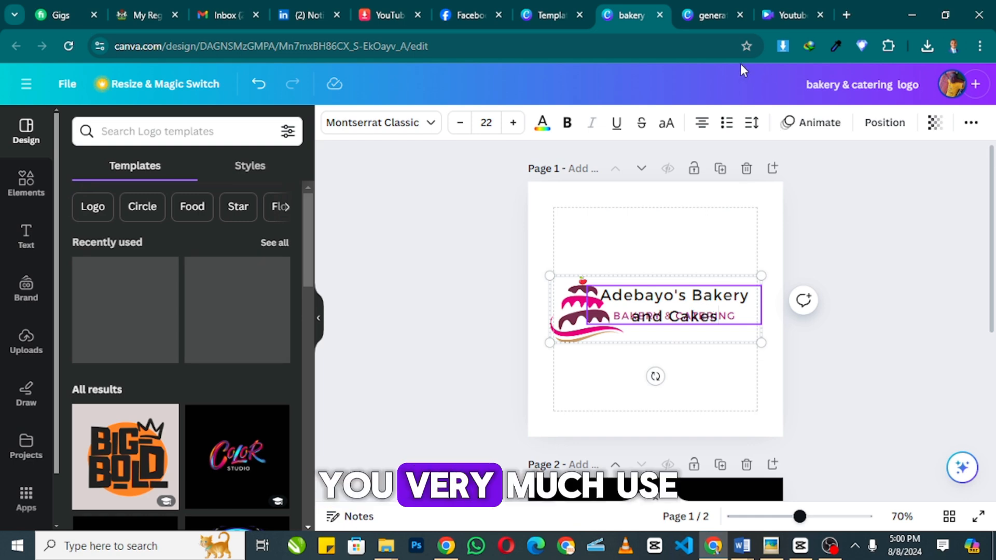
- Close the other open Canva design, keeping the bakery logo in view
{"action": "left_click", "coordinate": [702, 14]}
{"action": "left_click", "coordinate": [630, 14]}
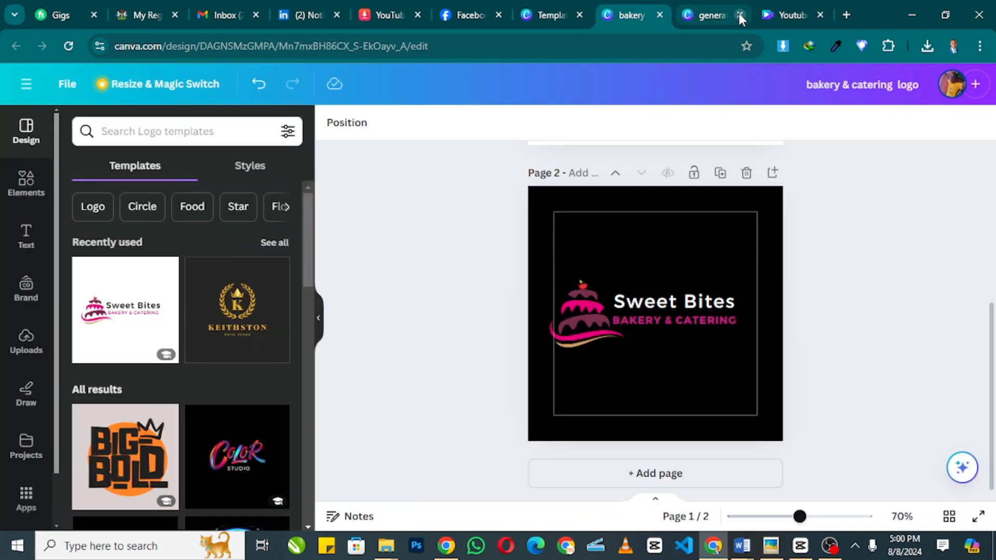
{"action": "left_click", "coordinate": [740, 14]}
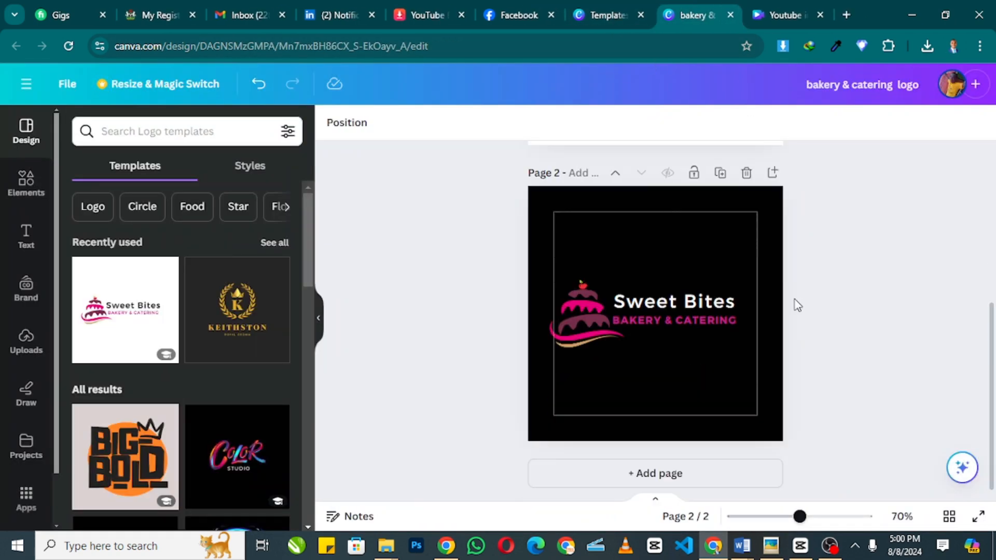
{"action": "scroll", "coordinate": [826, 293], "scroll_direction": "up", "scroll_amount": 1}
- Ungroup the logo, reposition the name, and trim it down to just 'Adebayo's'
{"action": "left_click", "coordinate": [708, 304]}
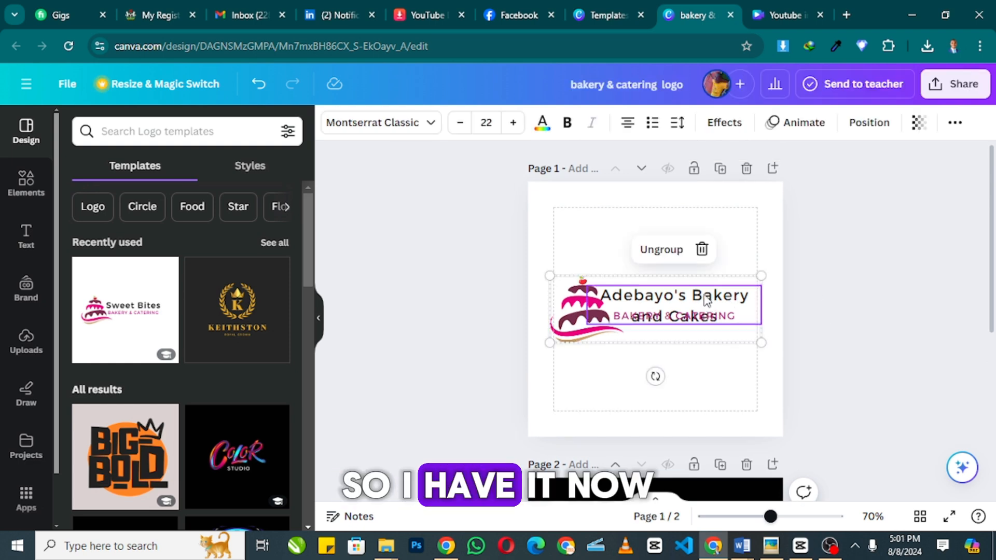
{"action": "mouse_move", "coordinate": [706, 301]}
{"action": "left_mouse_down"}
{"action": "mouse_move", "coordinate": [707, 351]}
{"action": "mouse_move", "coordinate": [706, 302]}
{"action": "left_mouse_up"}
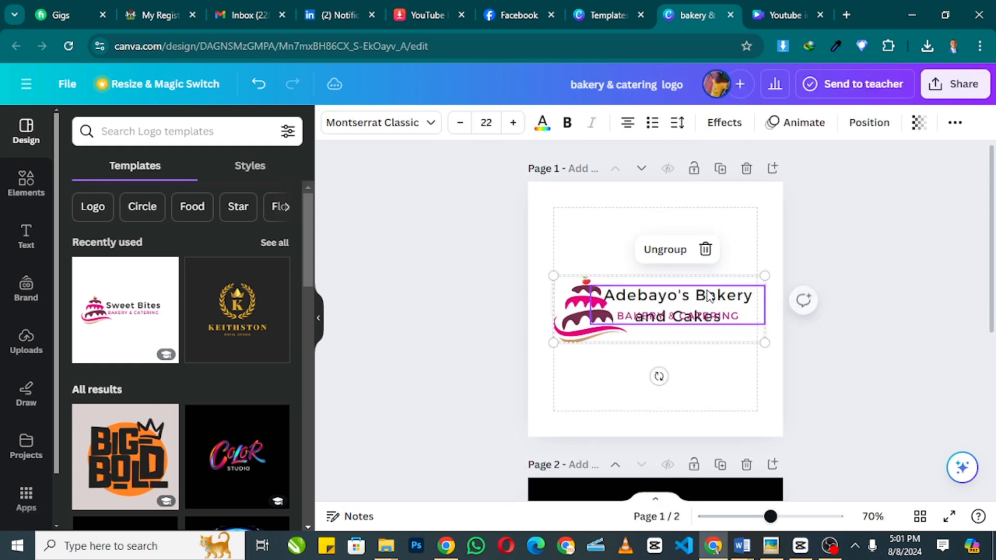
{"action": "left_click", "coordinate": [665, 249]}
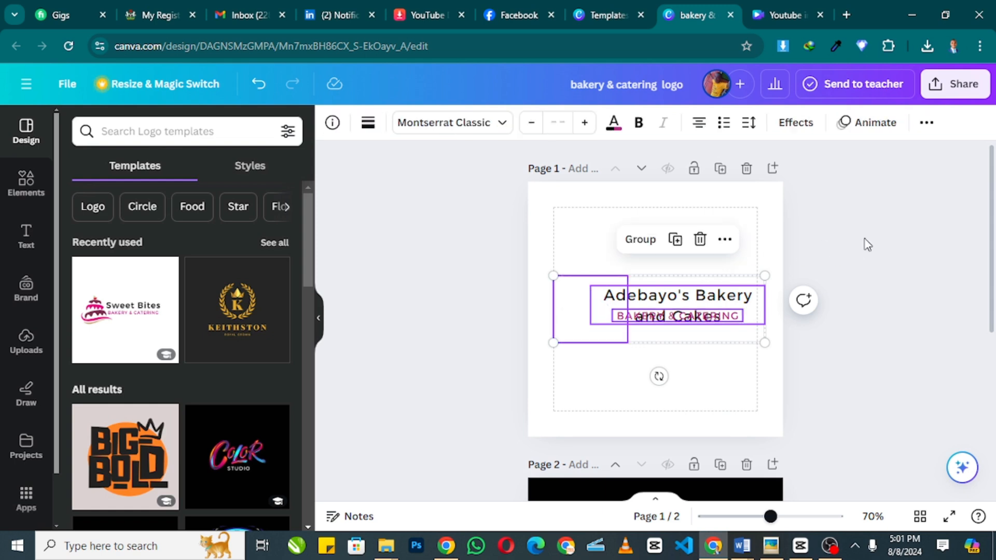
{"action": "left_click", "coordinate": [864, 242]}
{"action": "left_click_drag", "start_coordinate": [695, 304], "coordinate": [714, 254]}
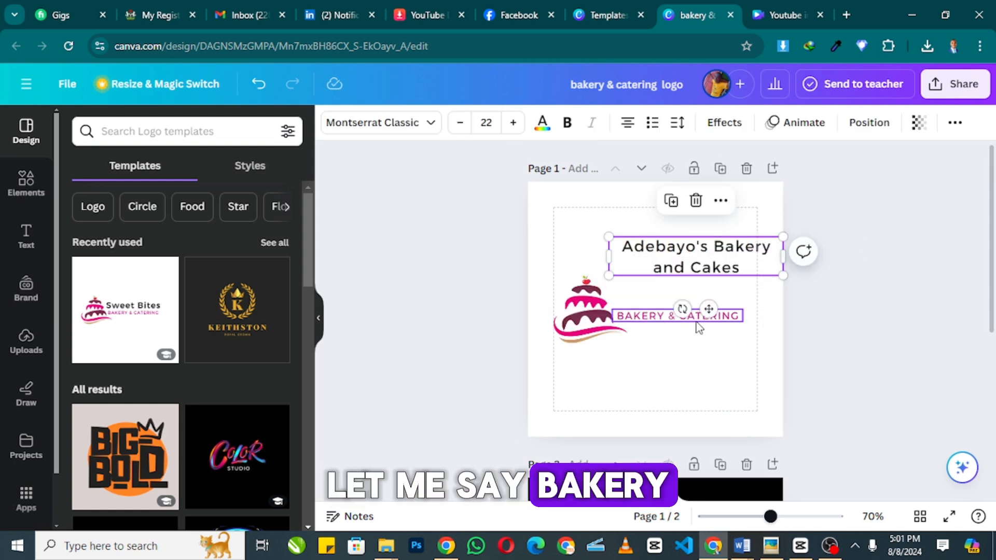
{"action": "left_click_drag", "start_coordinate": [698, 327], "coordinate": [712, 327]}
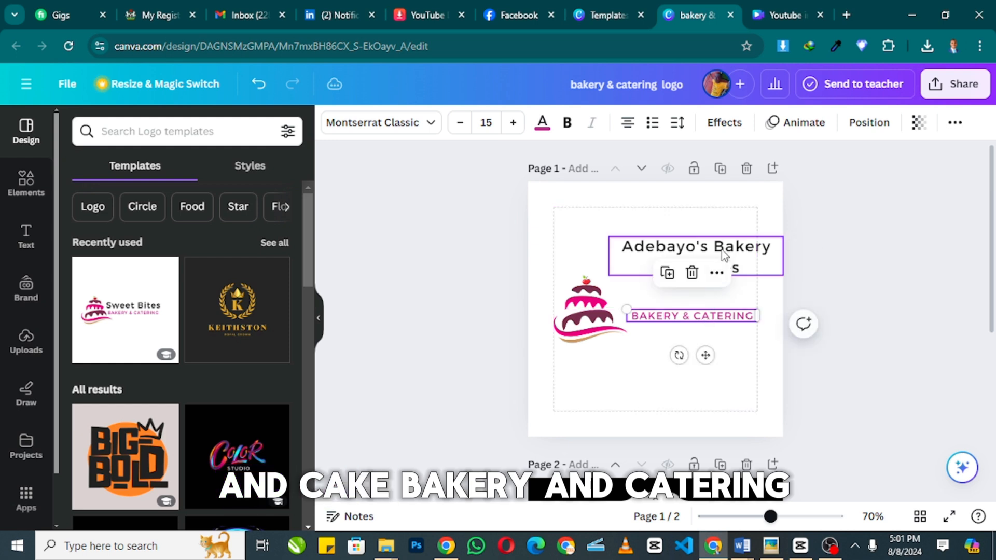
{"action": "left_click_drag", "start_coordinate": [726, 259], "coordinate": [711, 288]}
{"action": "double_click", "coordinate": [714, 290]}
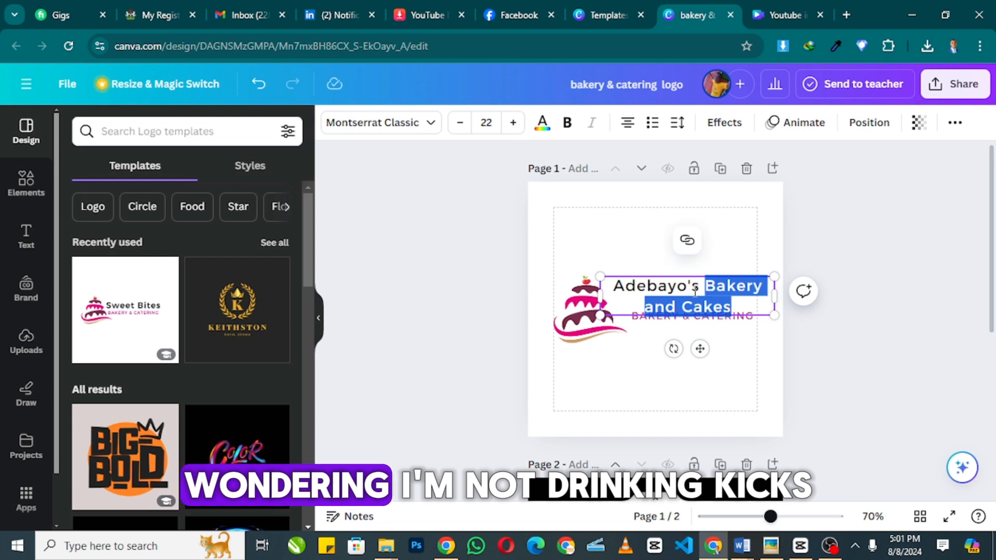
{"action": "key", "text": "BackSpace"}
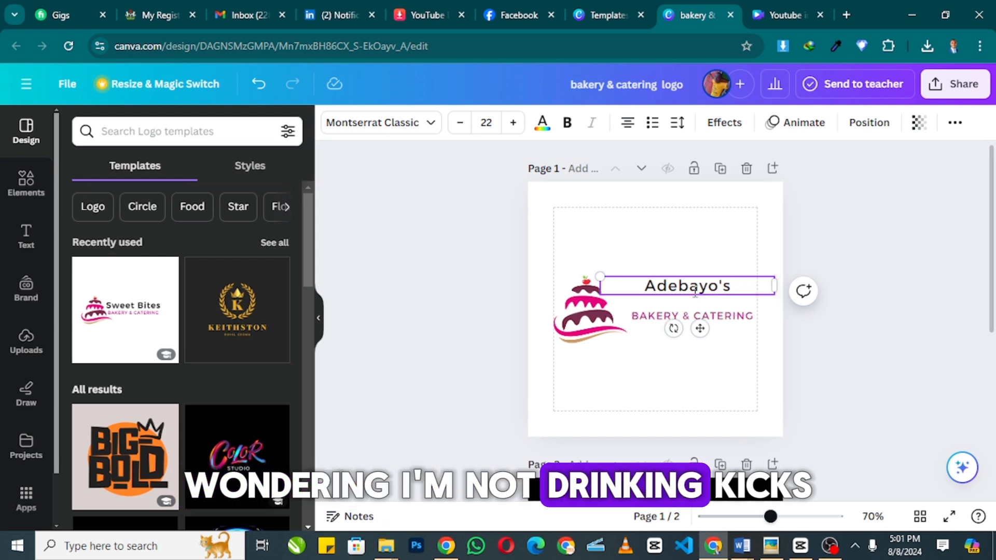
- Retype the tagline as BAKERY & CAKES, then make ADEBAYO'S uppercase and enlarge it to 26.5
{"action": "left_click", "coordinate": [750, 314]}
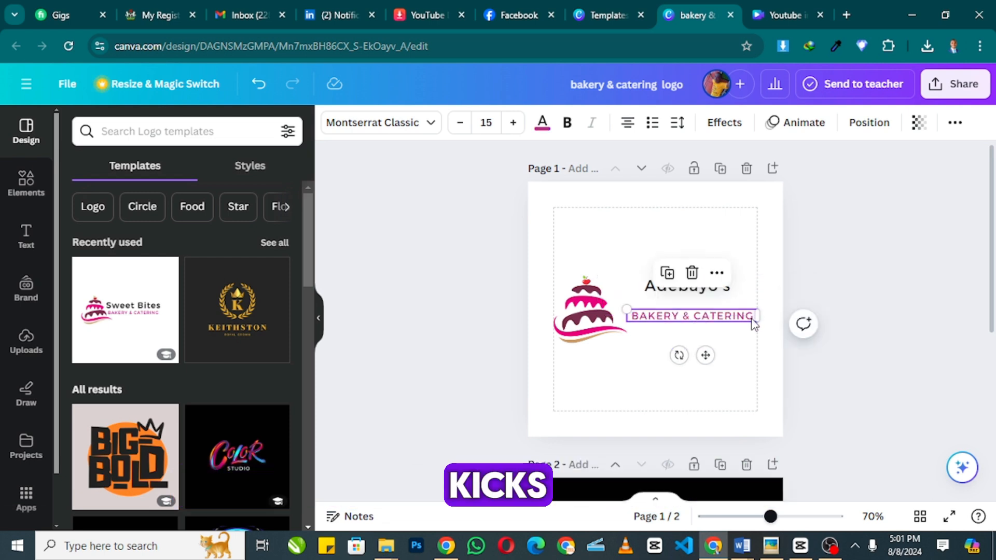
{"action": "double_click", "coordinate": [753, 318]}
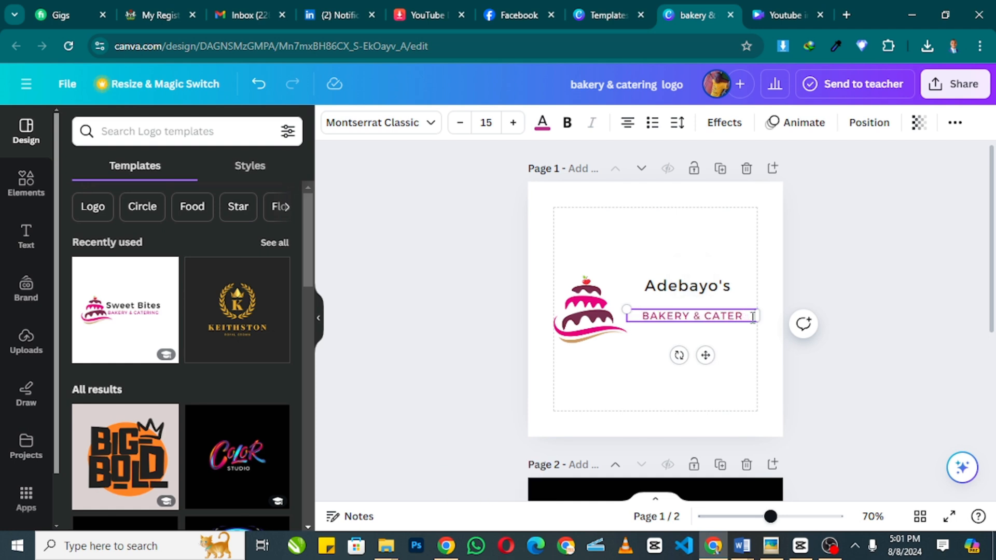
{"action": "type", "text": "BAKERY & C"}
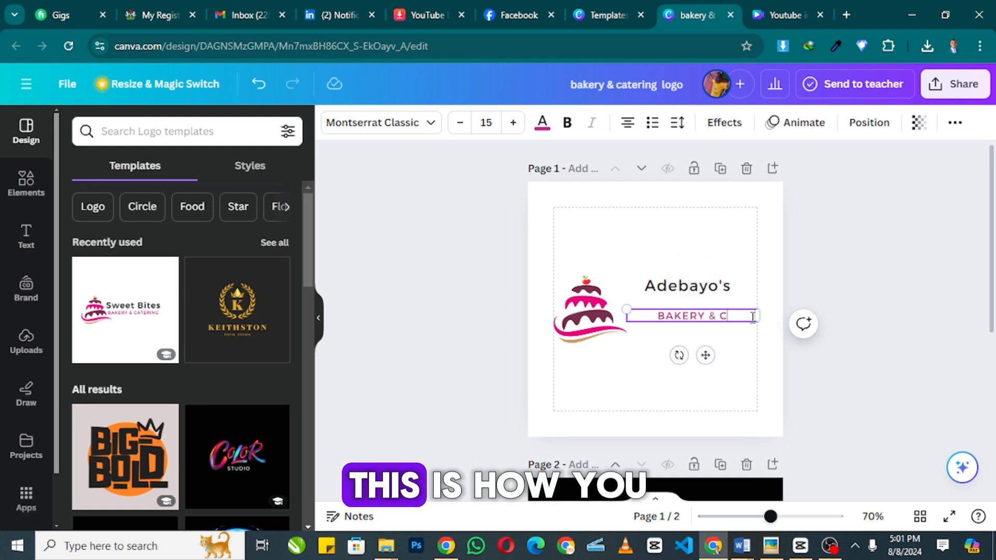
{"action": "type", "text": "AKES"}
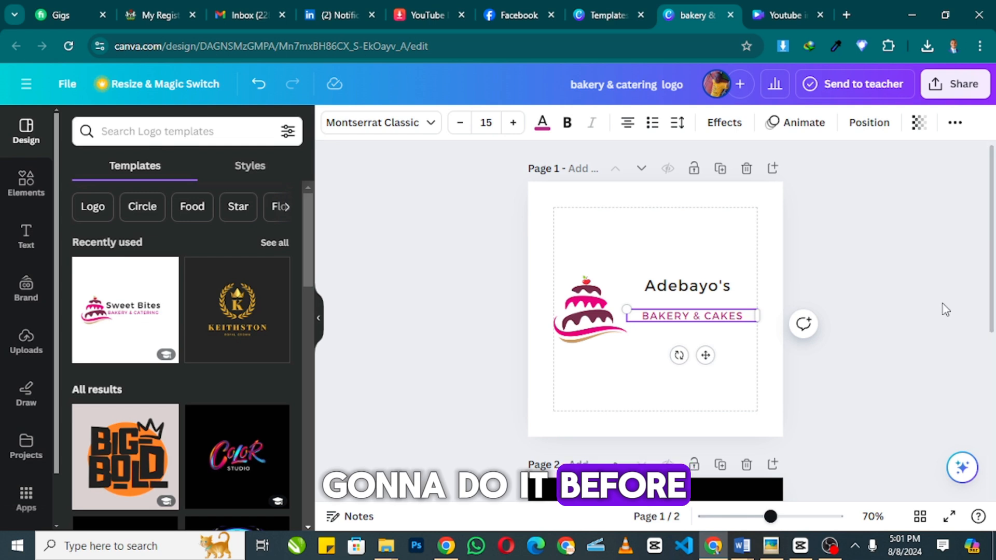
{"action": "left_click", "coordinate": [752, 288]}
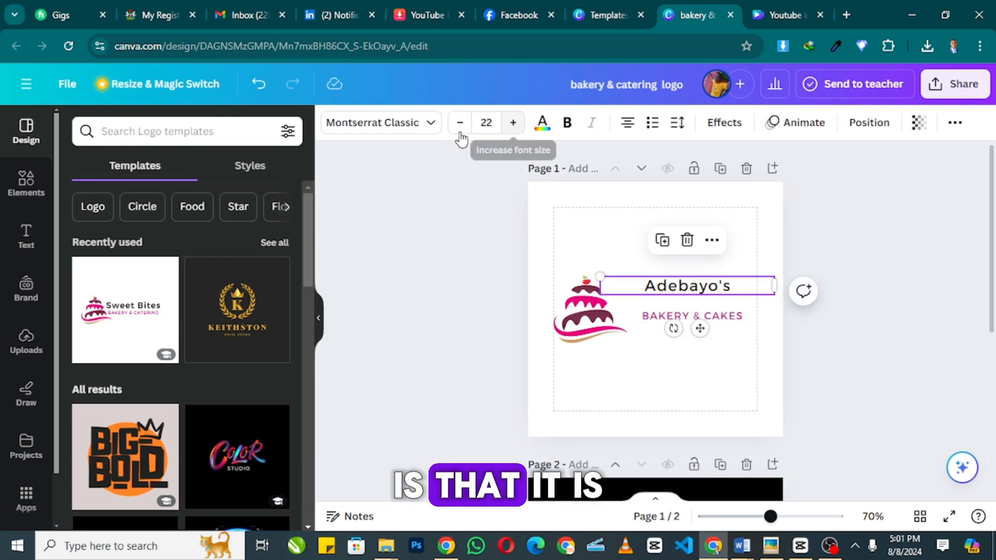
{"action": "left_click", "coordinate": [955, 124]}
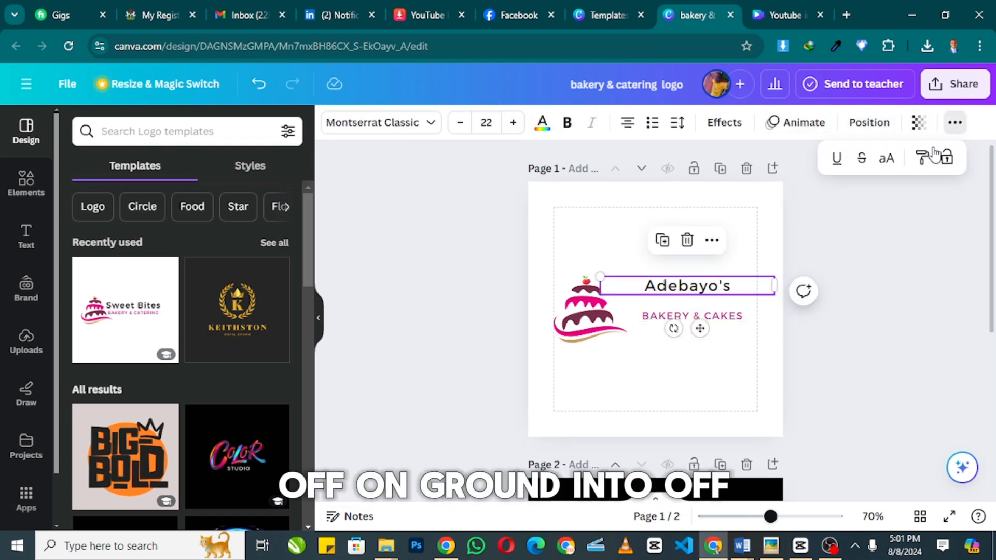
{"action": "left_click", "coordinate": [886, 158]}
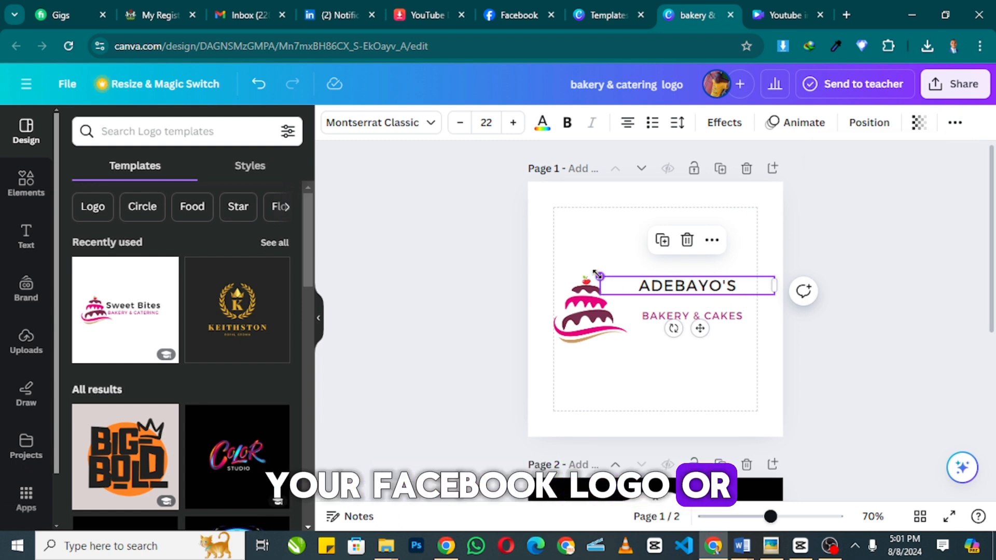
{"action": "left_click_drag", "start_coordinate": [591, 275], "coordinate": [564, 272]}
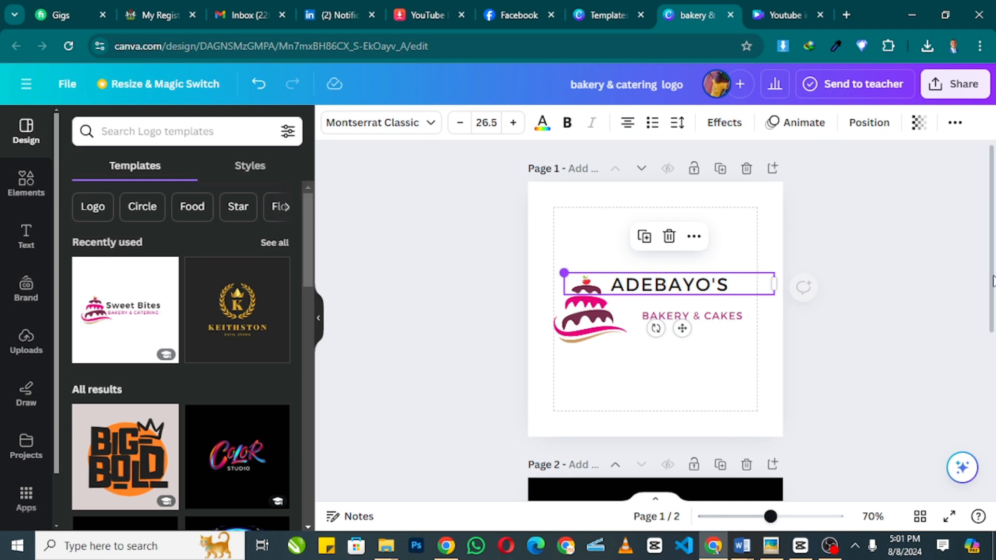
- Narrow the ADEBAYO'S text box and position it just above the tagline
{"action": "left_click", "coordinate": [831, 311]}
{"action": "left_click", "coordinate": [773, 283]}
{"action": "left_click_drag", "start_coordinate": [773, 284], "coordinate": [725, 298]}
{"action": "left_click", "coordinate": [860, 251]}
{"action": "left_click", "coordinate": [655, 318]}
{"action": "left_click_drag", "start_coordinate": [655, 317], "coordinate": [649, 319]}
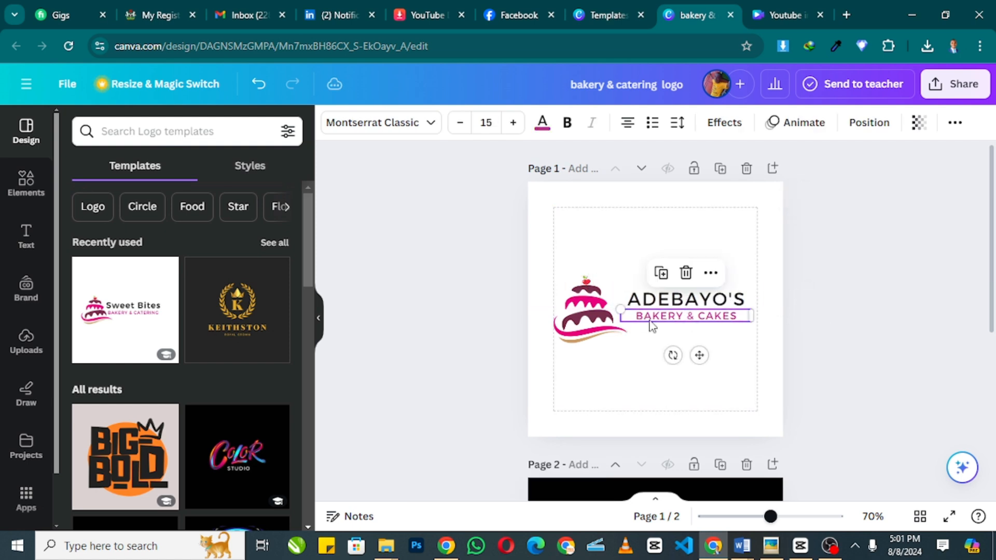
{"action": "left_click_drag", "start_coordinate": [716, 299], "coordinate": [702, 295]}
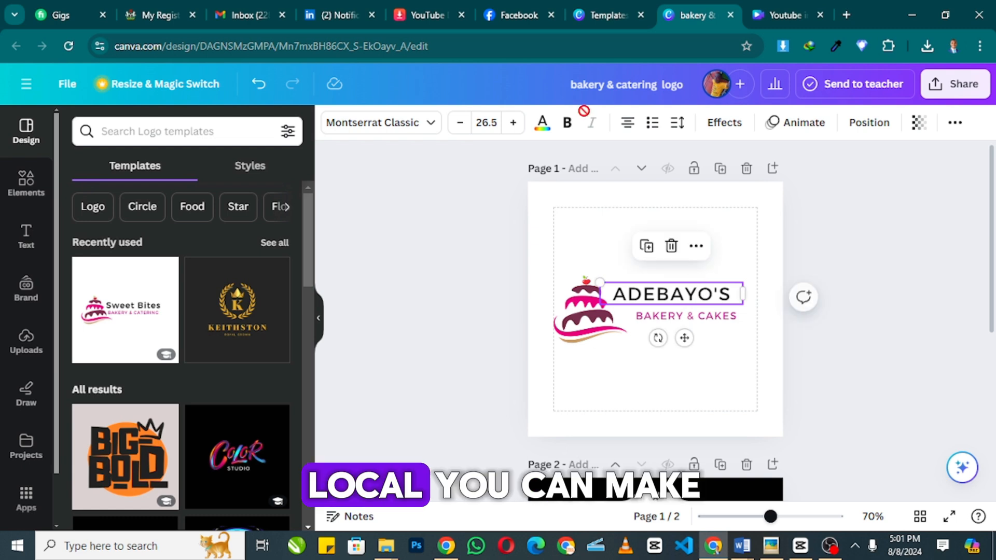
- Bold and enlarge ADEBAYO'S, and enlarge BAKERY & CAKES to 15.7 to match its width
{"action": "left_click", "coordinate": [568, 123]}
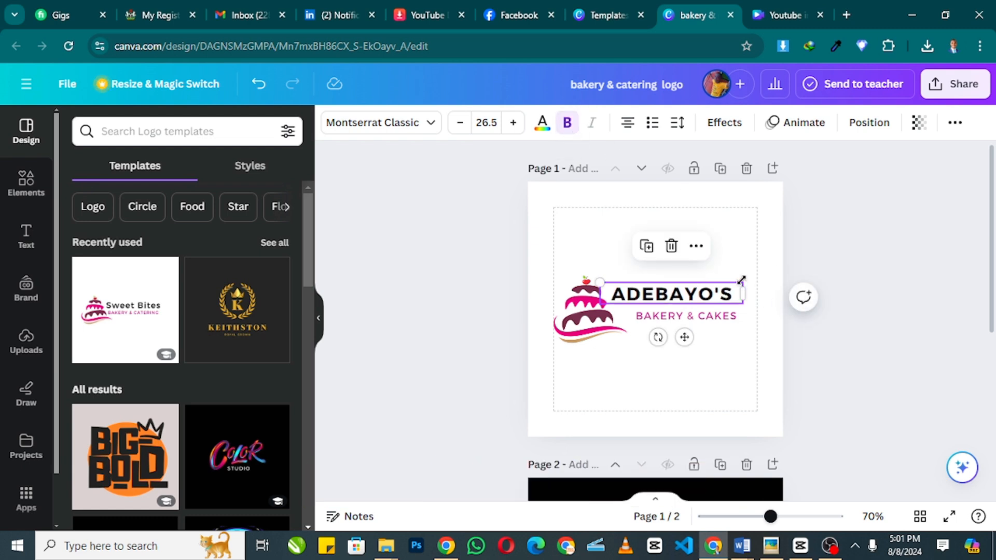
{"action": "left_click_drag", "start_coordinate": [742, 281], "coordinate": [759, 280]}
{"action": "left_click", "coordinate": [731, 316]}
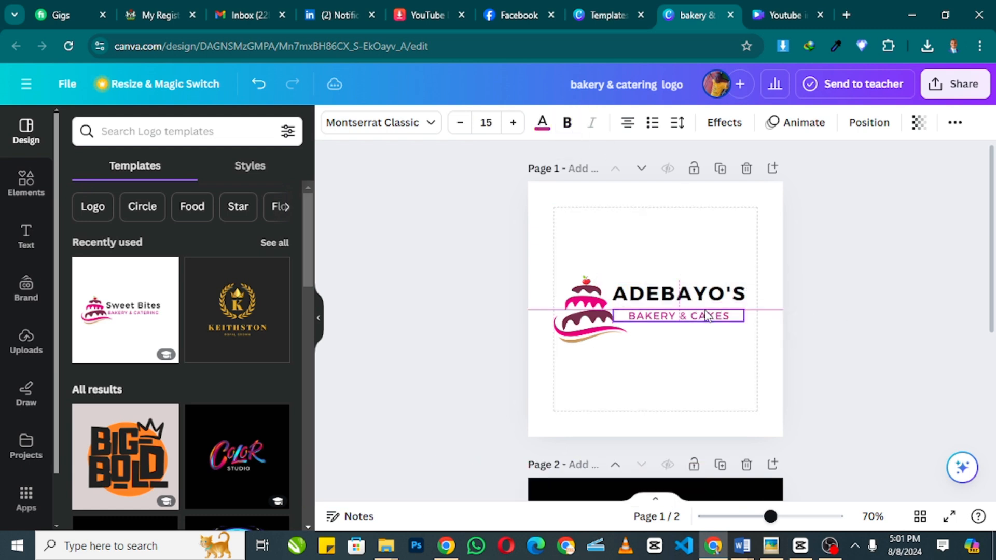
{"action": "left_click_drag", "start_coordinate": [747, 305], "coordinate": [762, 309]}
{"action": "left_click", "coordinate": [588, 311]}
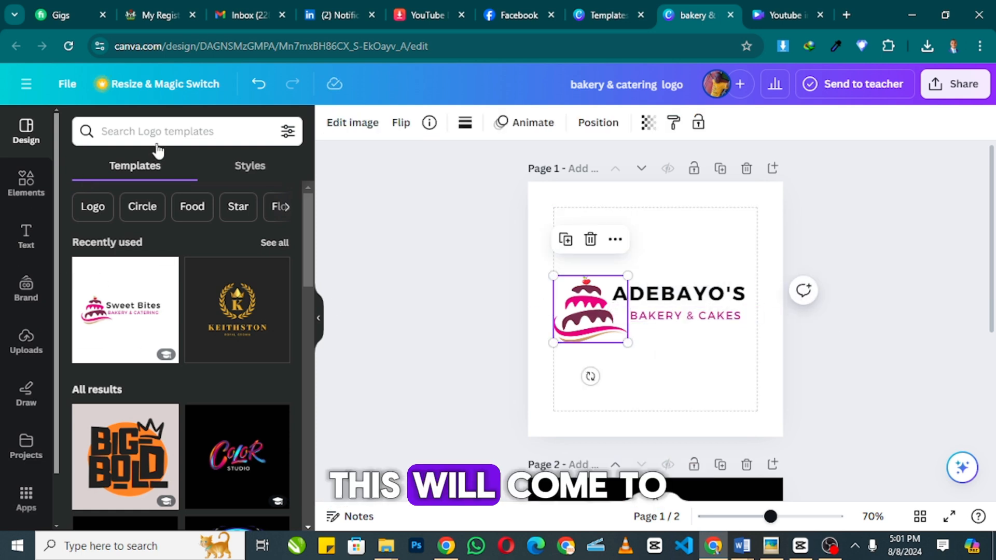
- Search Canva elements for 'CAKE' and filter the results to Graphics
{"action": "left_click", "coordinate": [113, 130]}
{"action": "type", "text": "CAKE"}
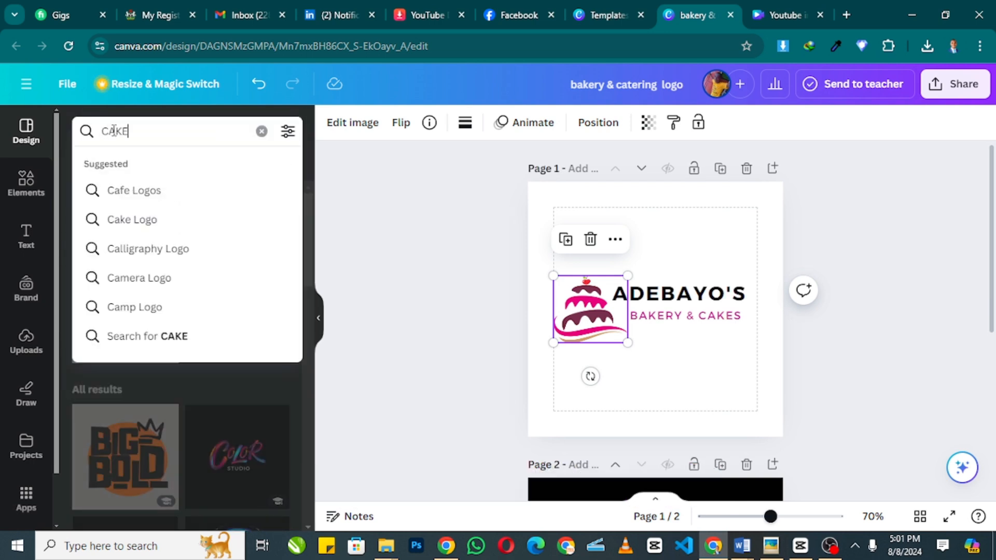
{"action": "key", "text": "Return"}
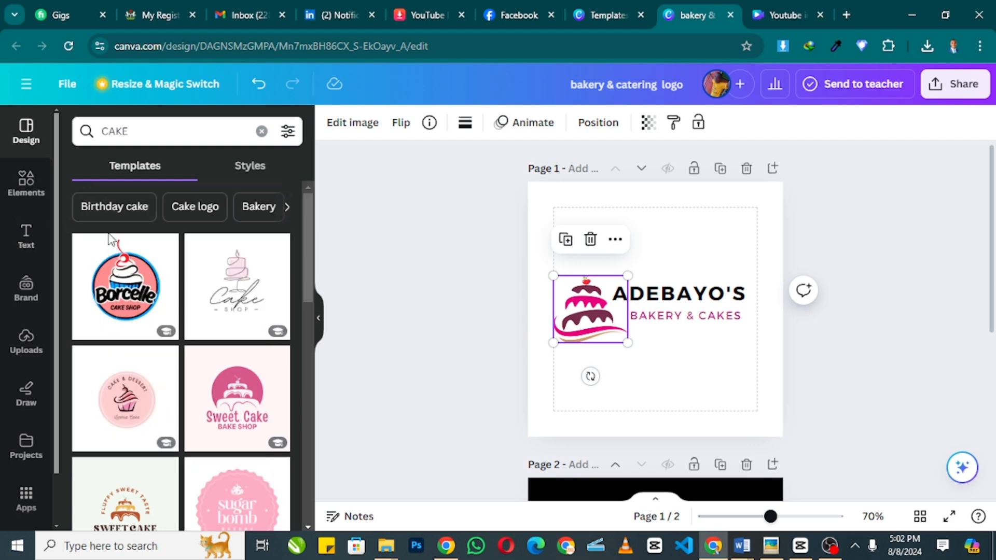
{"action": "left_click", "coordinate": [21, 197]}
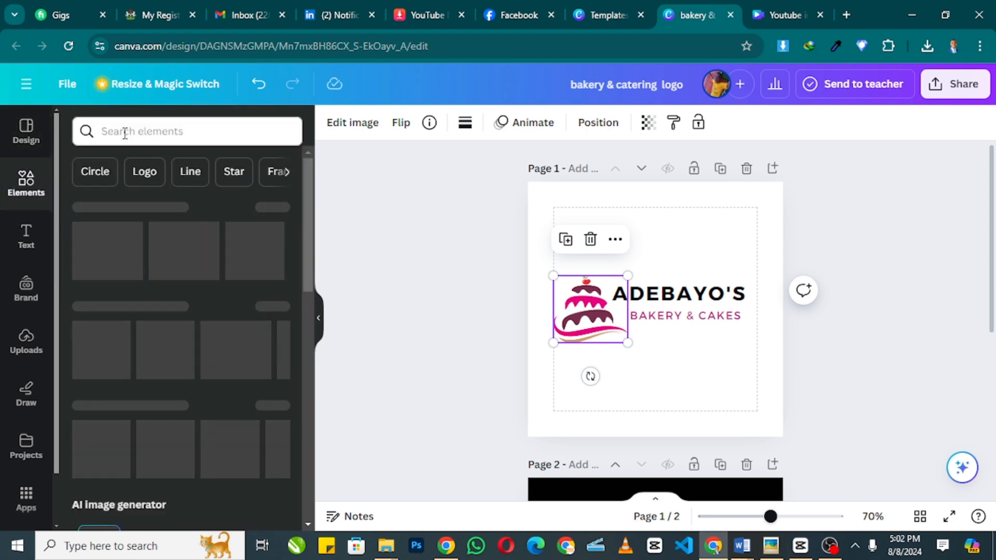
{"action": "left_click", "coordinate": [124, 131]}
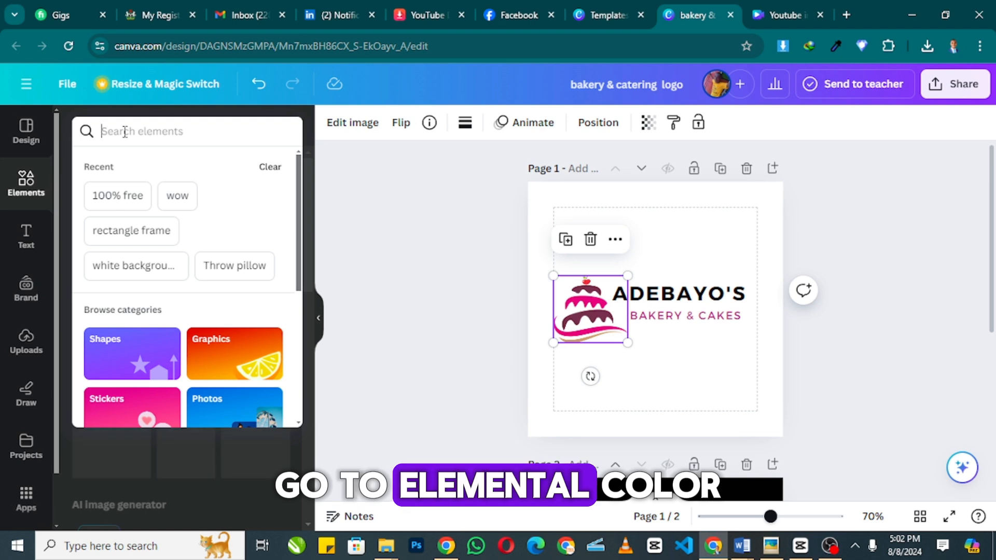
{"action": "type", "text": "CAKE"}
{"action": "key", "text": "Return"}
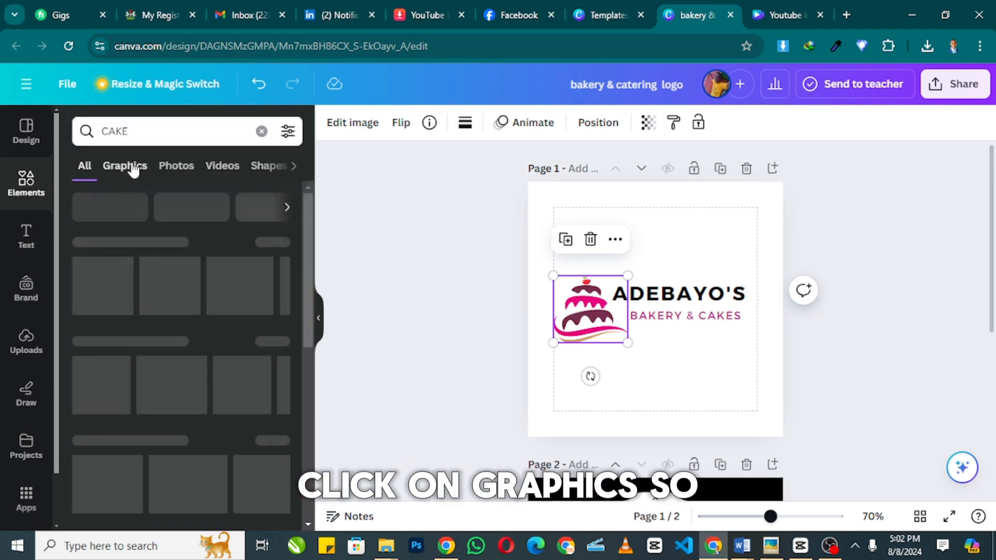
{"action": "left_click", "coordinate": [130, 170]}
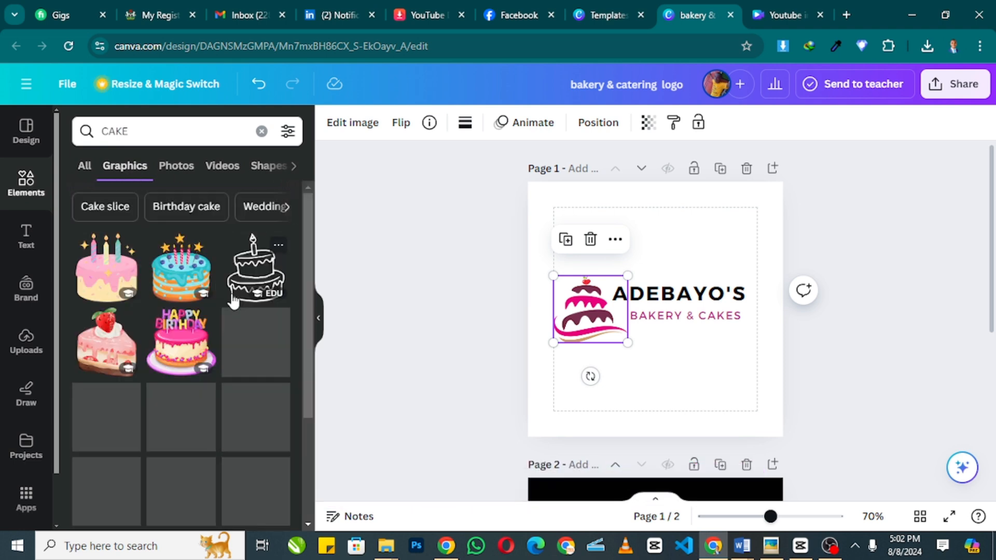
- Delete the old cake icon from the logo while browsing the cake graphics
{"action": "scroll", "coordinate": [228, 358], "scroll_direction": "down", "scroll_amount": 3}
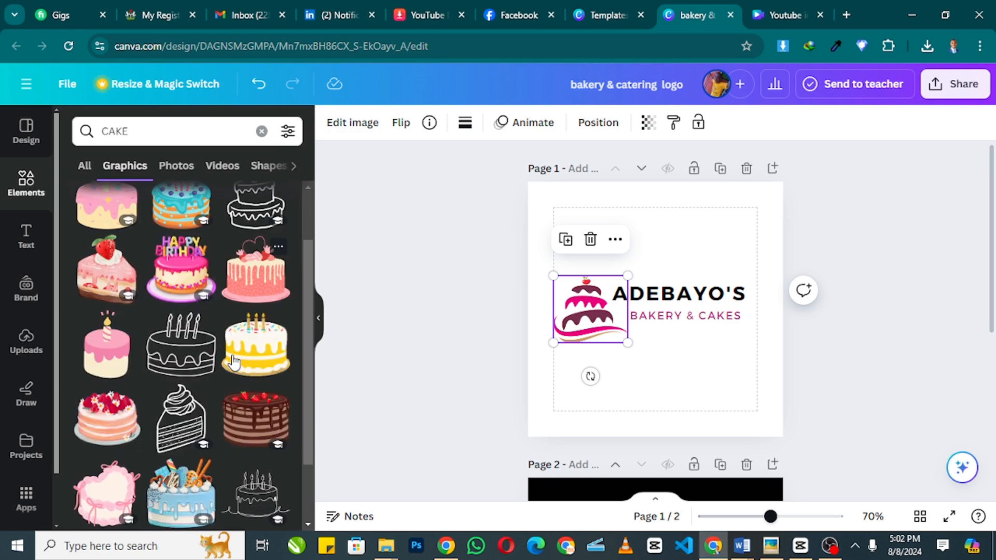
{"action": "scroll", "coordinate": [232, 370], "scroll_direction": "down", "scroll_amount": 5}
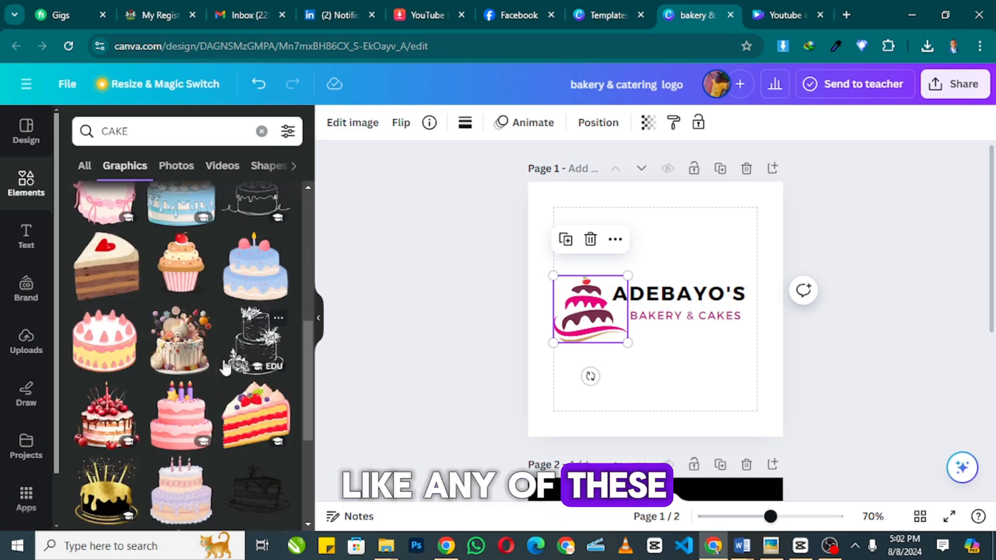
{"action": "scroll", "coordinate": [226, 366], "scroll_direction": "down", "scroll_amount": 3}
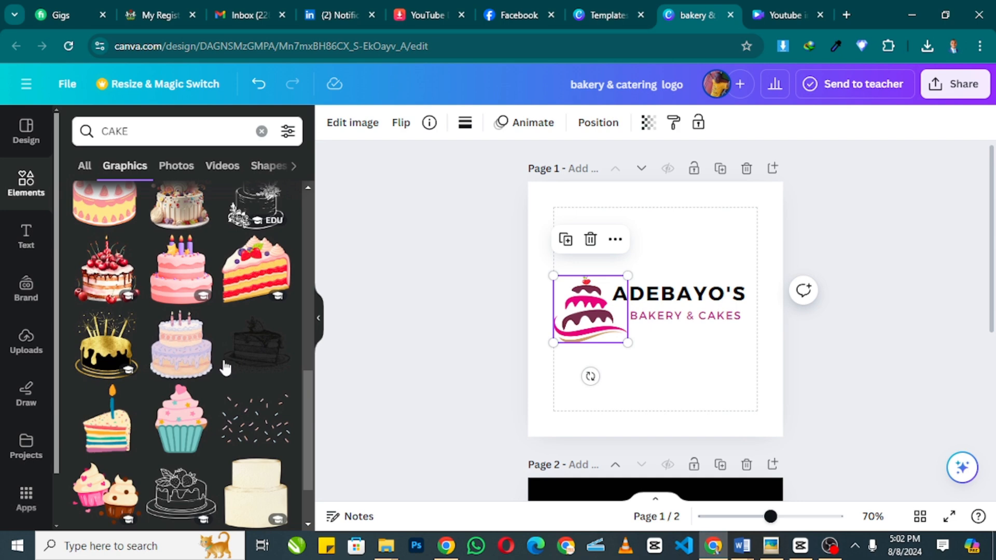
{"action": "left_click", "coordinate": [591, 240]}
{"action": "scroll", "coordinate": [127, 305], "scroll_direction": "down", "scroll_amount": 2}
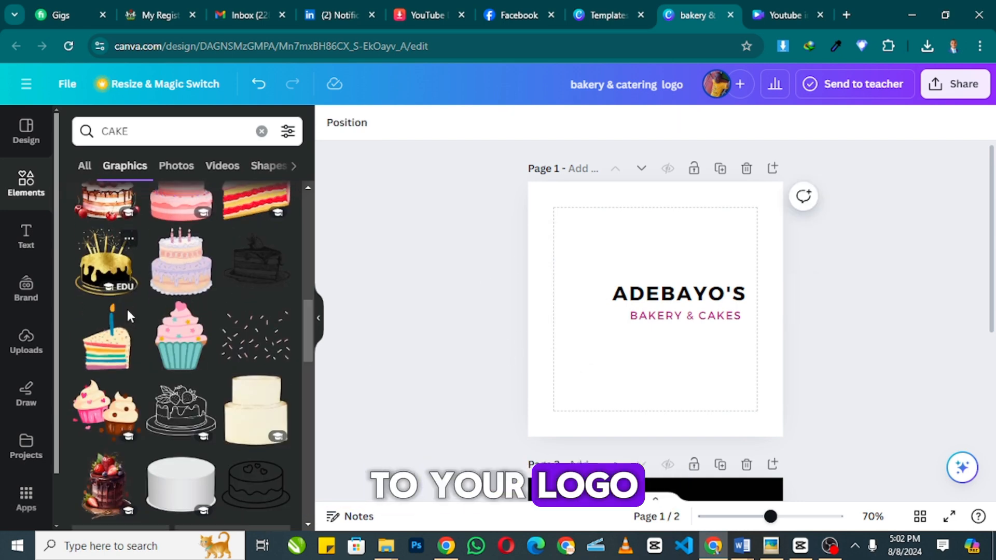
{"action": "scroll", "coordinate": [126, 323], "scroll_direction": "down", "scroll_amount": 4}
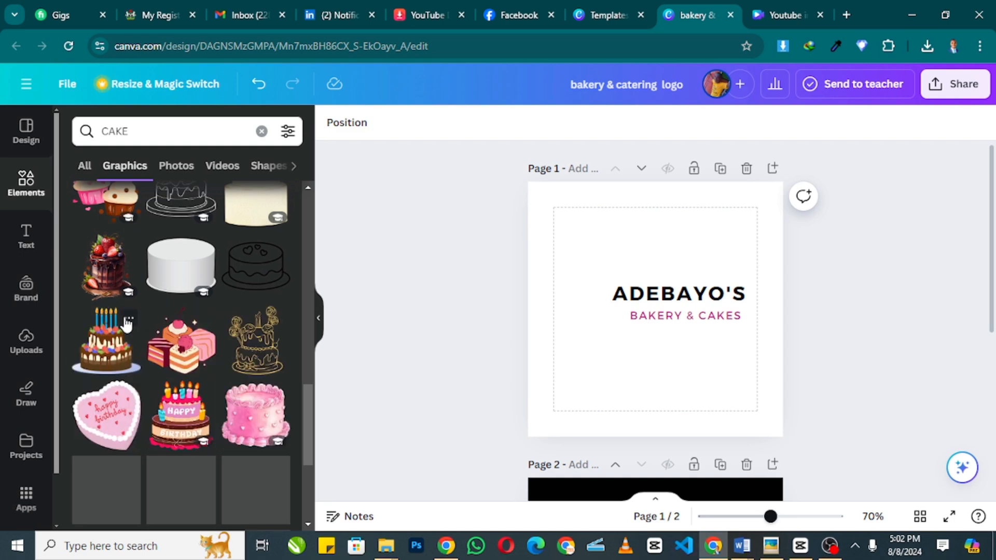
{"action": "scroll", "coordinate": [127, 324], "scroll_direction": "down", "scroll_amount": 4}
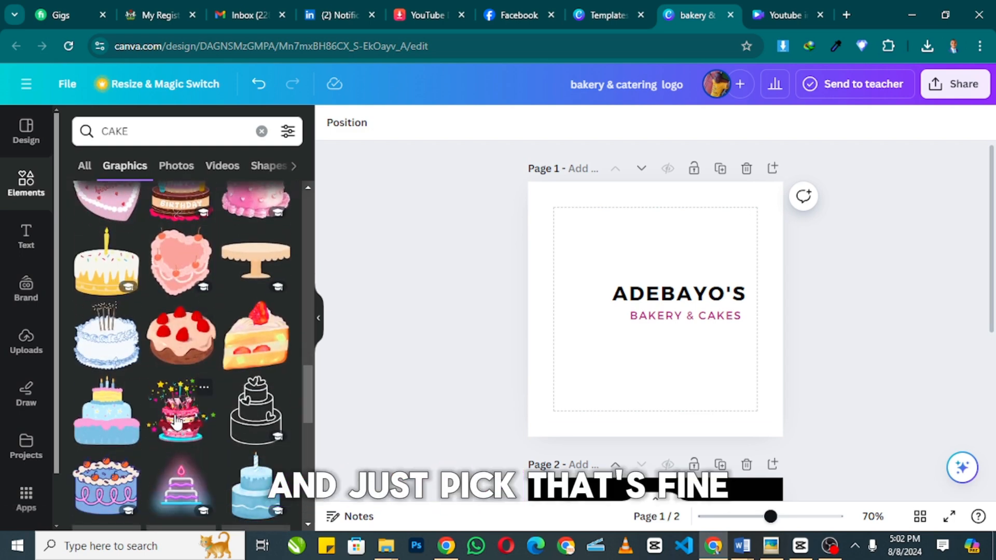
{"action": "scroll", "coordinate": [176, 418], "scroll_direction": "down", "scroll_amount": 4}
- Try a three-tier strawberry cake graphic beside ADEBAYO'S, then undo adding it
{"action": "left_click", "coordinate": [182, 363]}
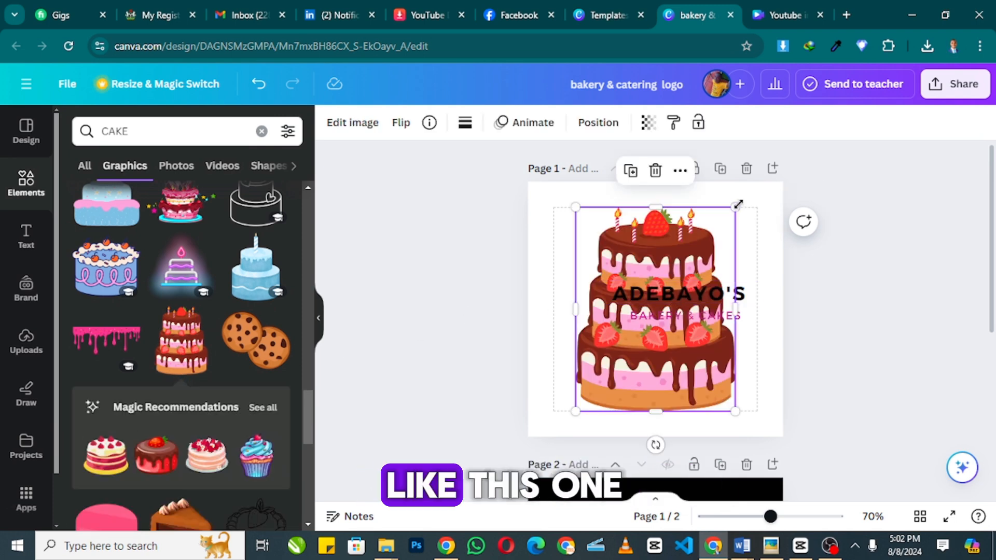
{"action": "left_click_drag", "start_coordinate": [735, 206], "coordinate": [624, 348]}
{"action": "left_click_drag", "start_coordinate": [604, 399], "coordinate": [595, 315]}
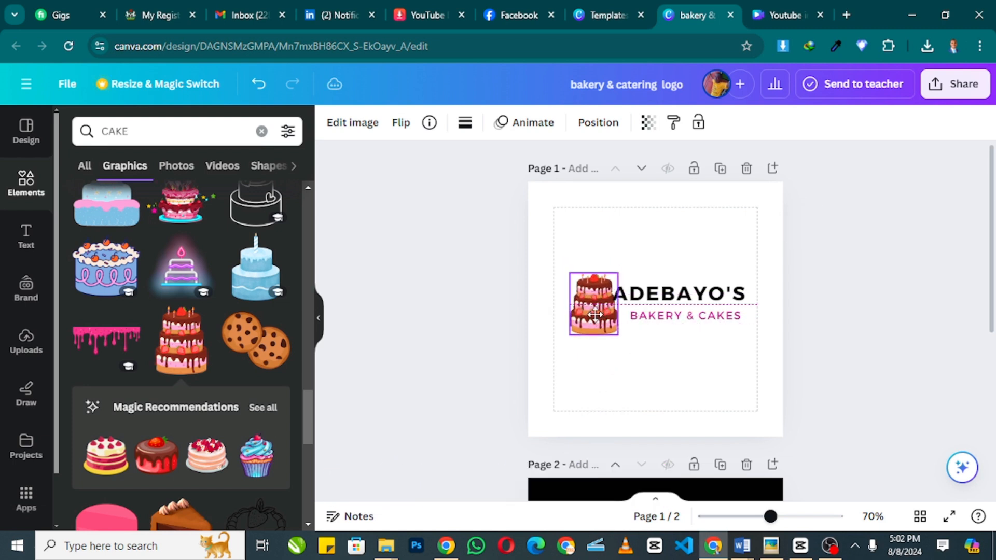
{"action": "left_click", "coordinate": [861, 285]}
{"action": "scroll", "coordinate": [855, 285], "scroll_direction": "down", "scroll_amount": 4}
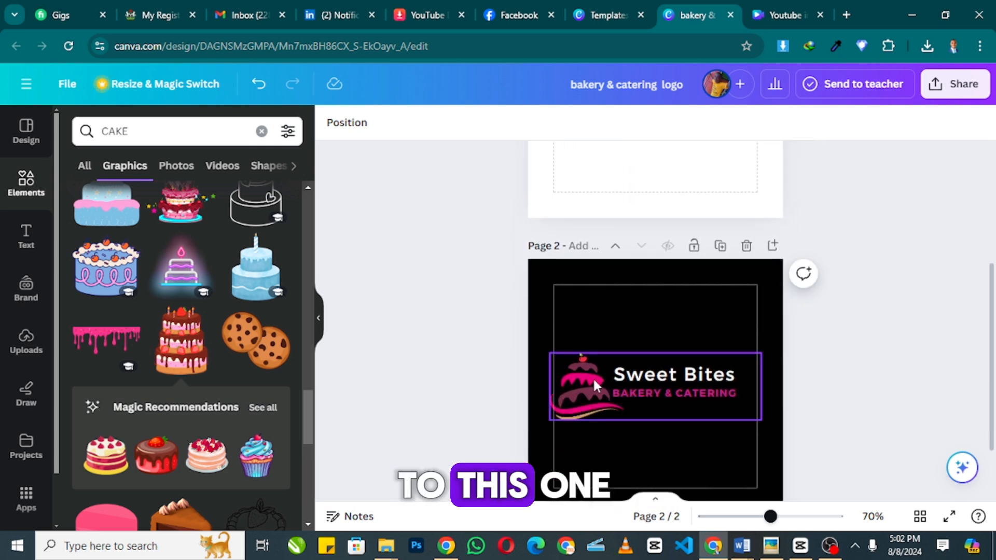
{"action": "scroll", "coordinate": [593, 290], "scroll_direction": "up", "scroll_amount": 4}
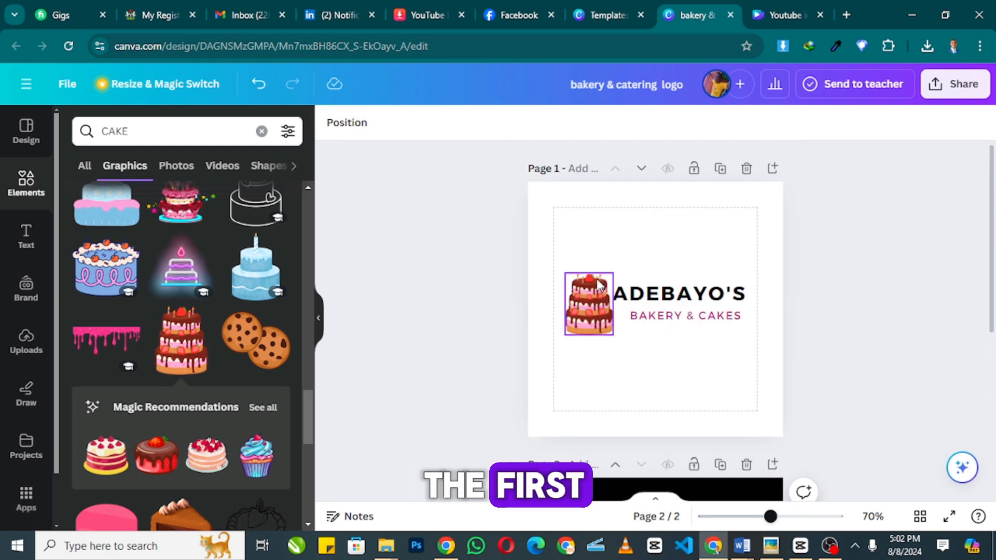
{"action": "key", "text": "ctrl+z"}
{"action": "key", "text": "ctrl+z"}
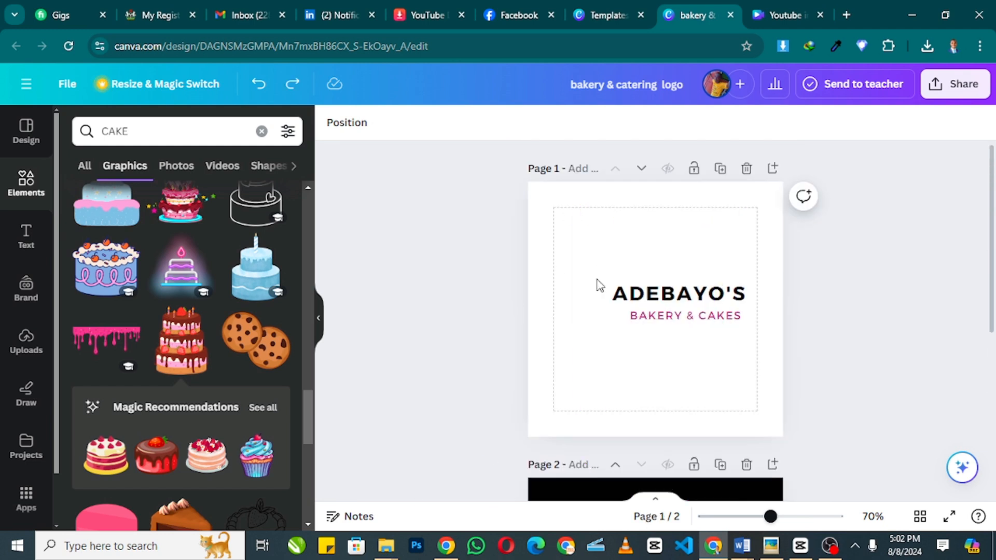
{"action": "key", "text": "ctrl+z"}
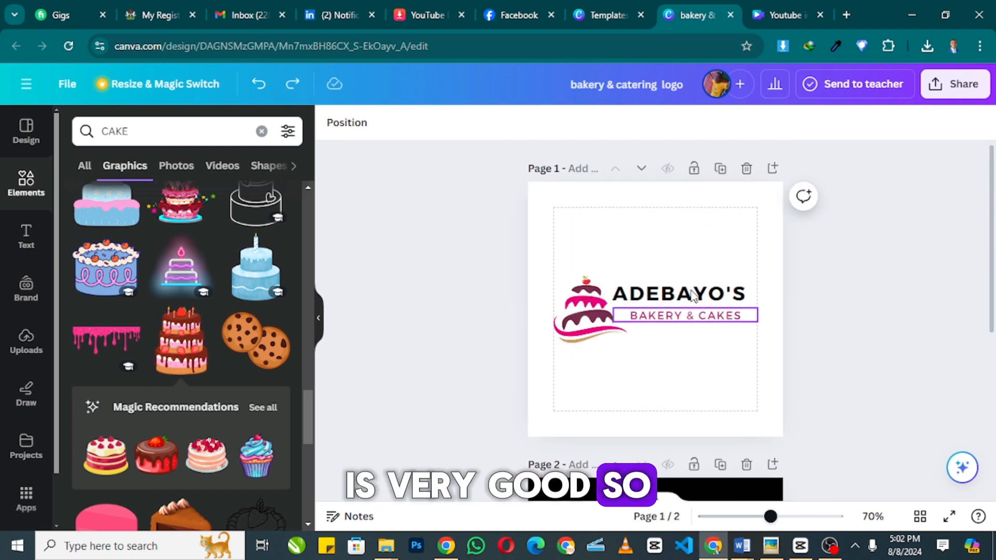
- Copy the ADEBAYO'S and BAKERY & CAKES text boxes, then check the Sweet Bites logo on page 2
{"action": "left_click", "coordinate": [692, 294]}
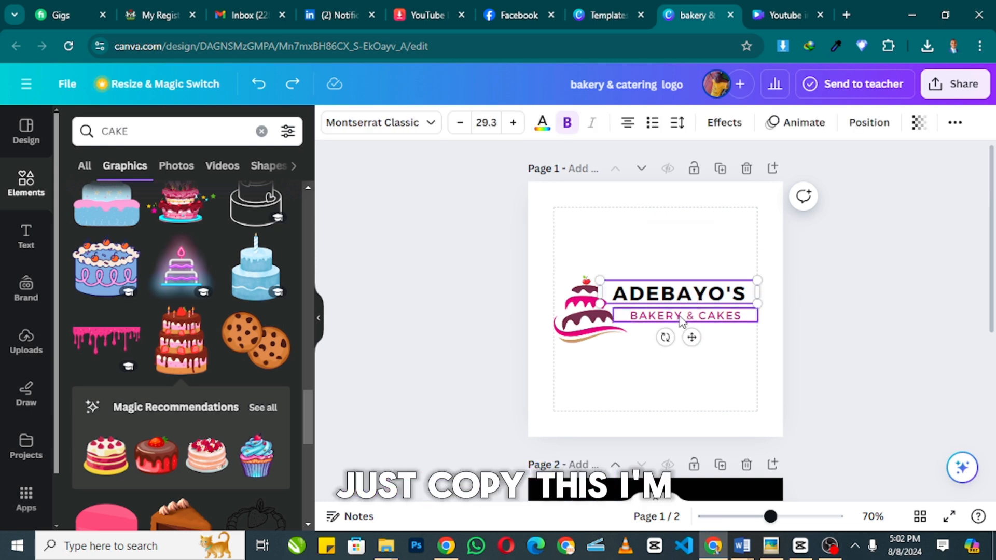
{"action": "left_click", "coordinate": [681, 320], "text": "shift"}
{"action": "right_click", "coordinate": [681, 320]}
{"action": "left_click", "coordinate": [738, 119]}
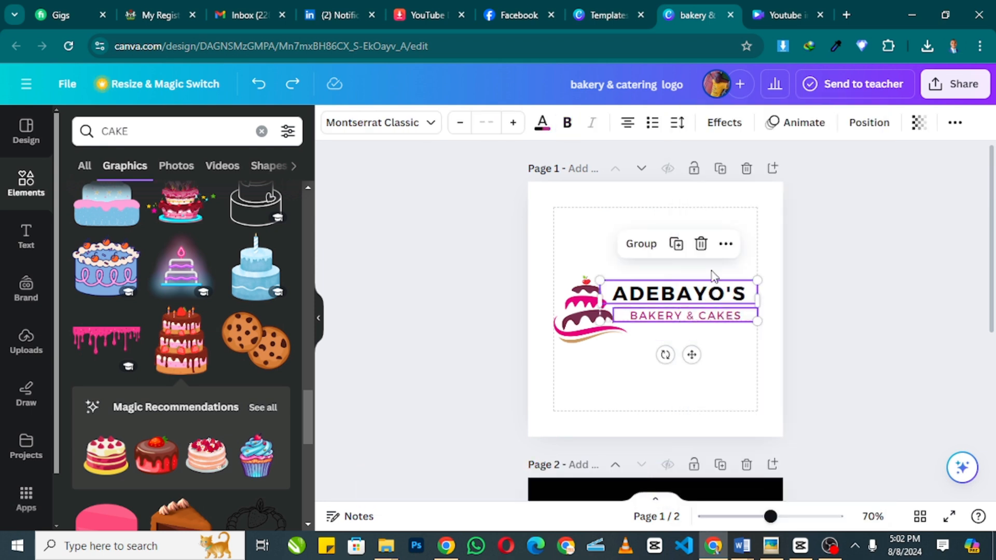
{"action": "scroll", "coordinate": [665, 366], "scroll_direction": "down", "scroll_amount": 4}
{"action": "left_click", "coordinate": [662, 379]}
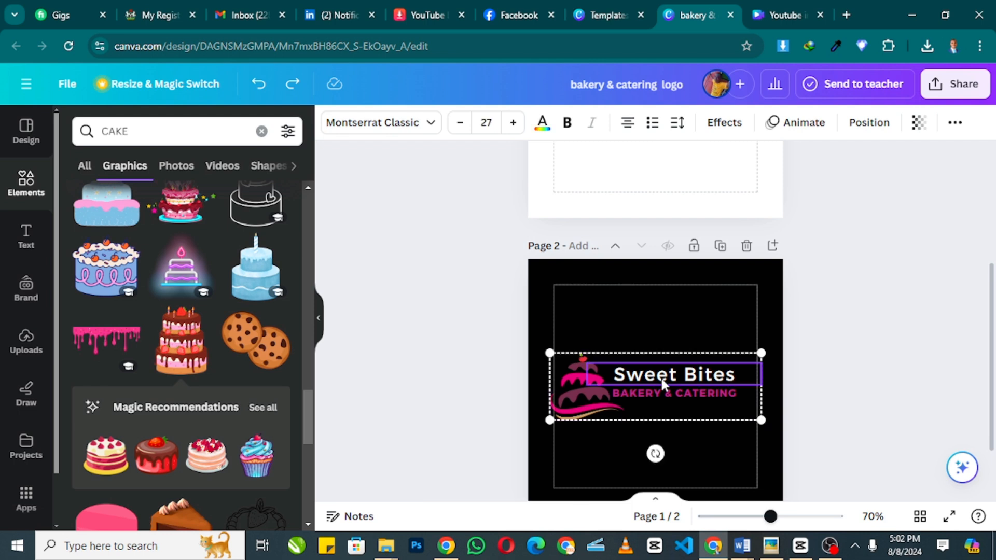
{"action": "left_click", "coordinate": [852, 326]}
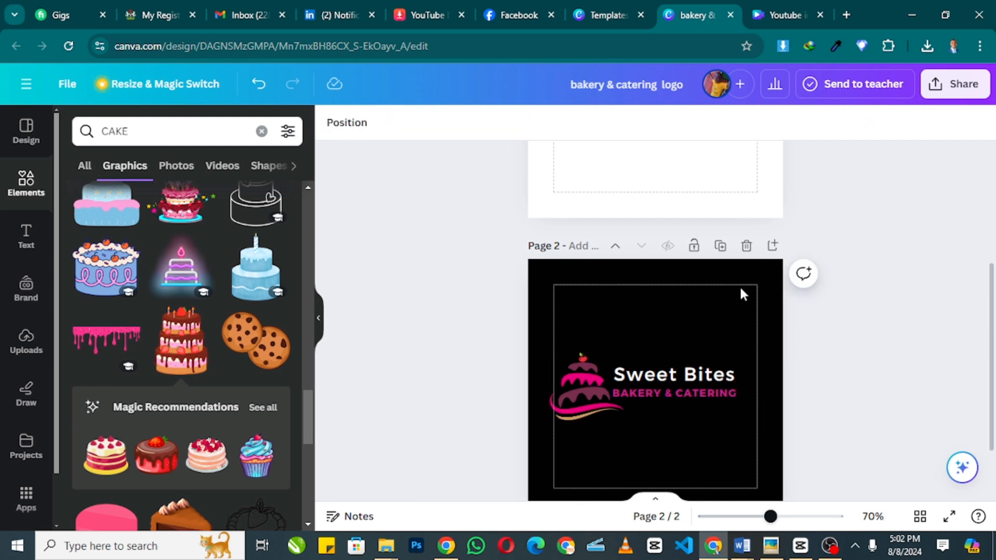
{"action": "scroll", "coordinate": [740, 292], "scroll_direction": "up", "scroll_amount": 4}
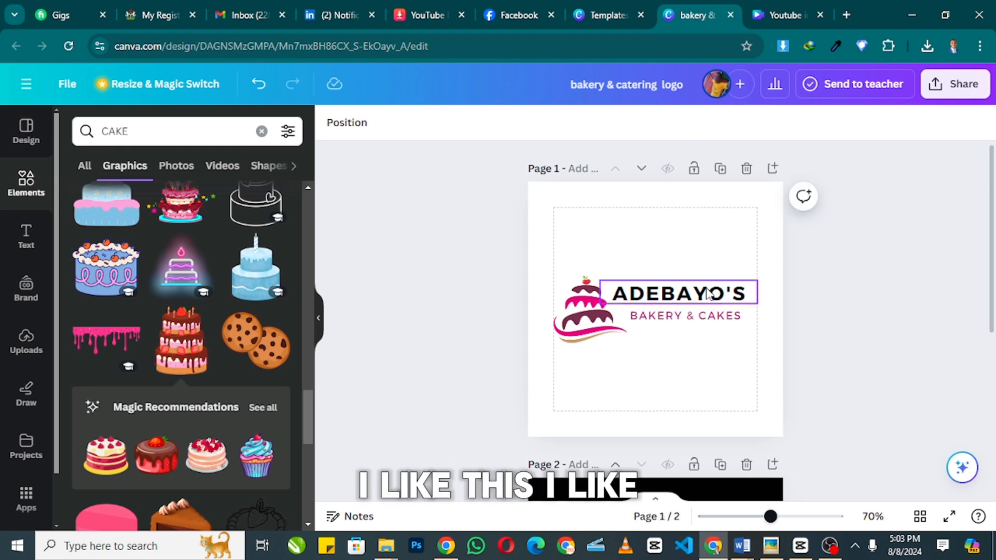
- Replace the page 2 title Sweet Bites with Adebayo's and the tagline with BAKERY & CAKES
{"action": "left_click", "coordinate": [708, 293]}
{"action": "left_click", "coordinate": [707, 289]}
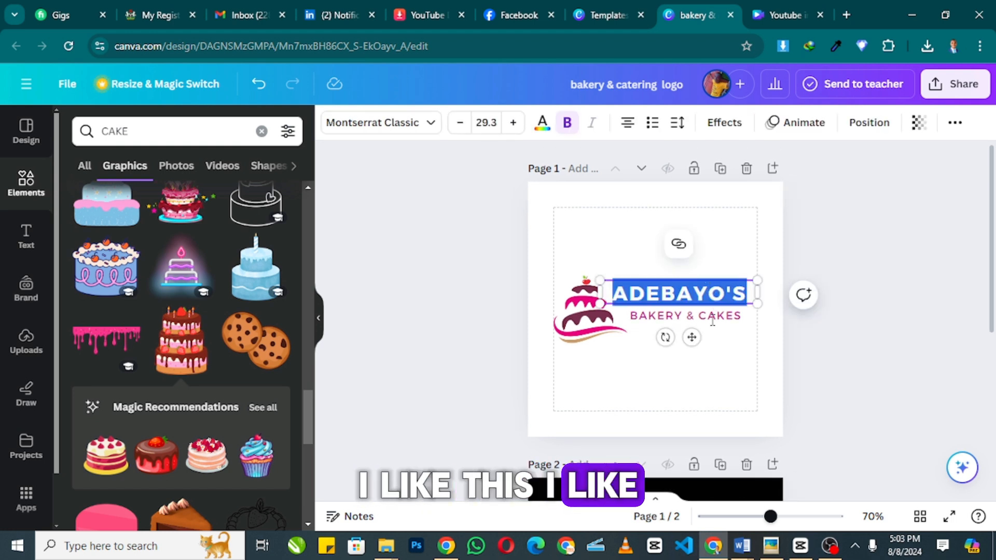
{"action": "scroll", "coordinate": [695, 379], "scroll_direction": "down", "scroll_amount": 5}
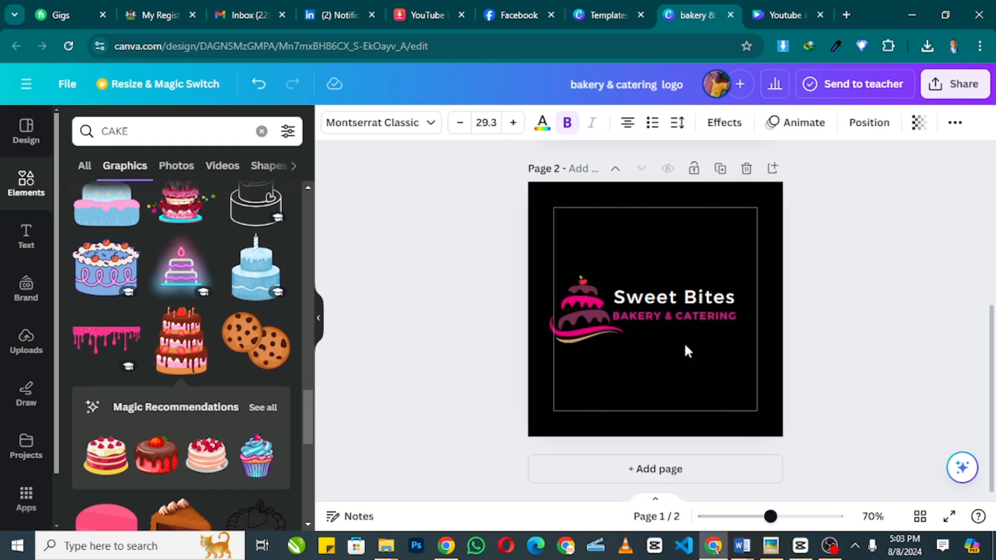
{"action": "left_click", "coordinate": [685, 300]}
{"action": "key", "text": "BackSpace"}
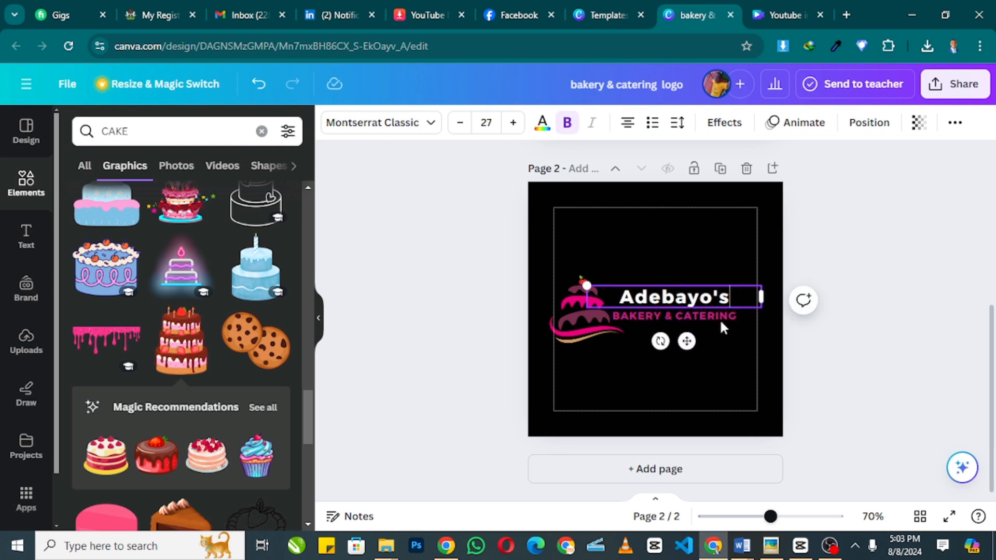
{"action": "left_click", "coordinate": [726, 319]}
{"action": "left_click", "coordinate": [732, 317]}
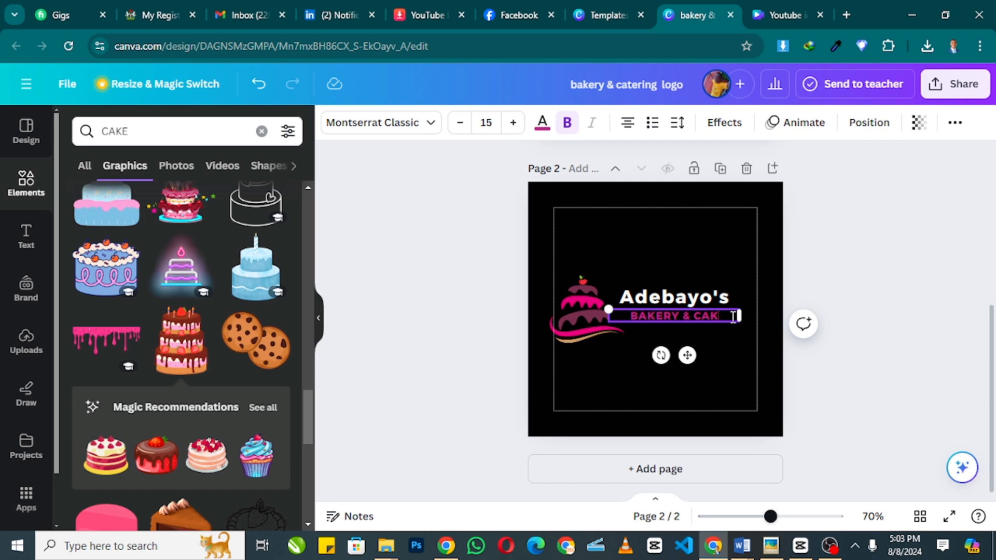
{"action": "left_click", "coordinate": [797, 302]}
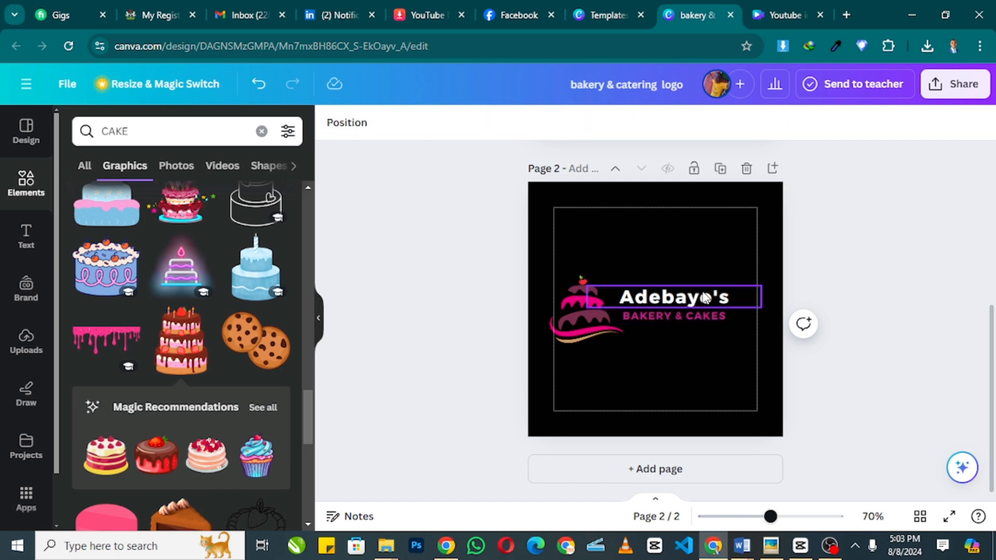
- Enlarge the Adebayo's title and the BAKERY & CAKES tagline, aligning the tagline under the title
{"action": "left_click", "coordinate": [706, 298]}
{"action": "left_click_drag", "start_coordinate": [753, 294], "coordinate": [755, 271]}
{"action": "left_click", "coordinate": [809, 266]}
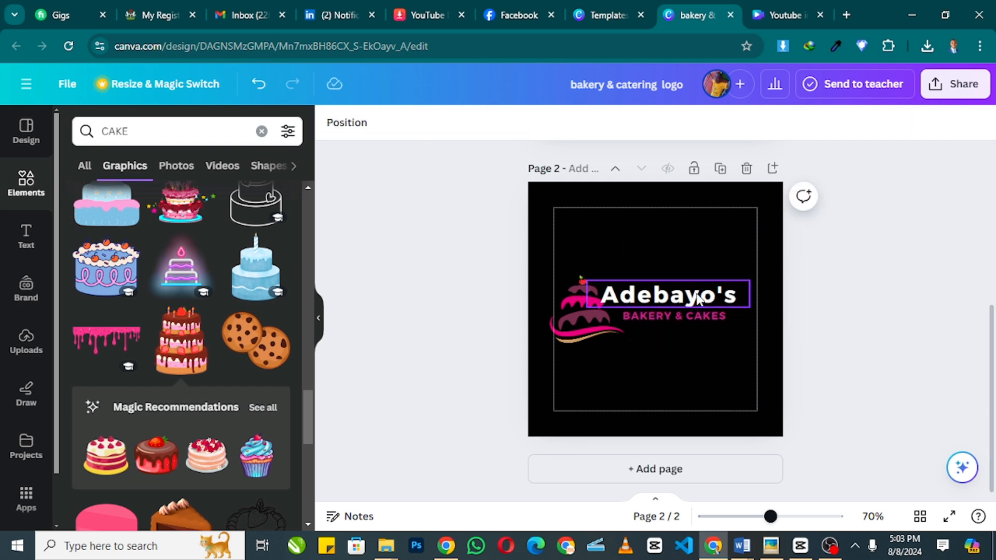
{"action": "left_click_drag", "start_coordinate": [698, 300], "coordinate": [710, 295]}
{"action": "left_click", "coordinate": [771, 327]}
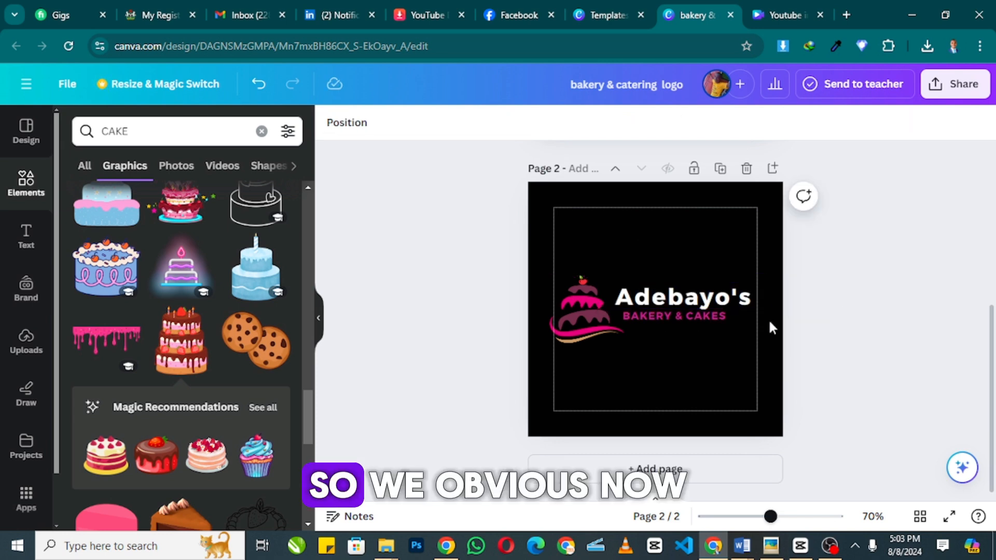
{"action": "left_click", "coordinate": [719, 319]}
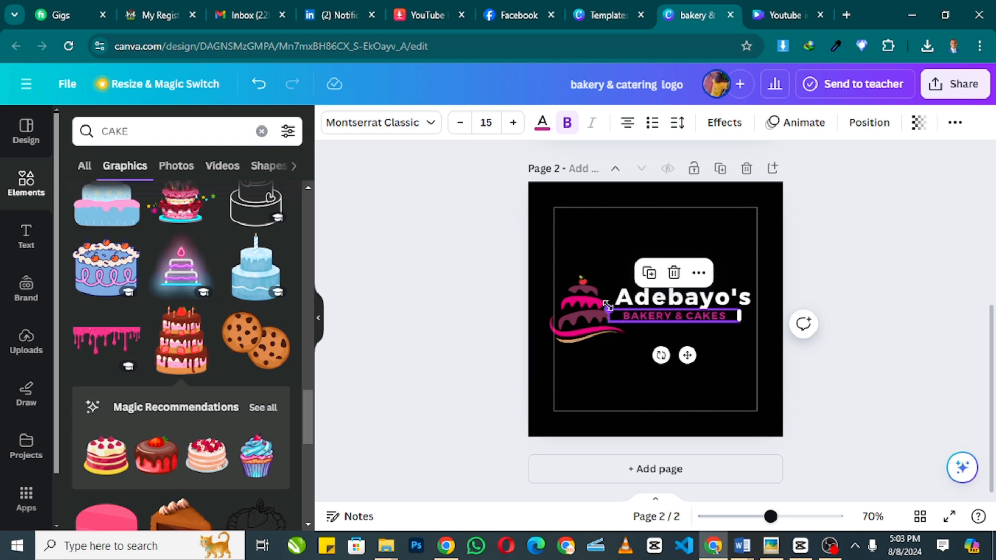
{"action": "left_click_drag", "start_coordinate": [607, 306], "coordinate": [586, 307]}
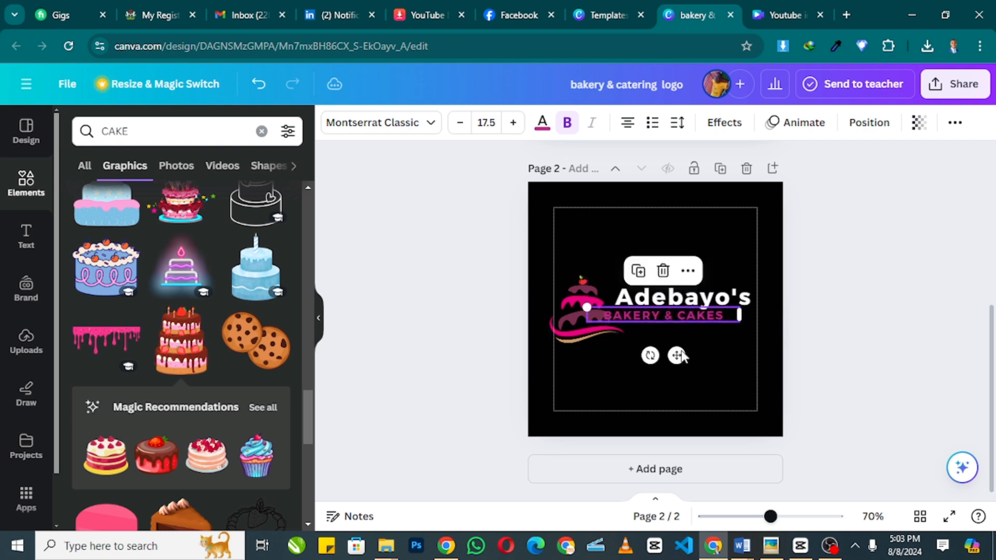
{"action": "left_click_drag", "start_coordinate": [677, 355], "coordinate": [694, 355]}
{"action": "left_click", "coordinate": [852, 335]}
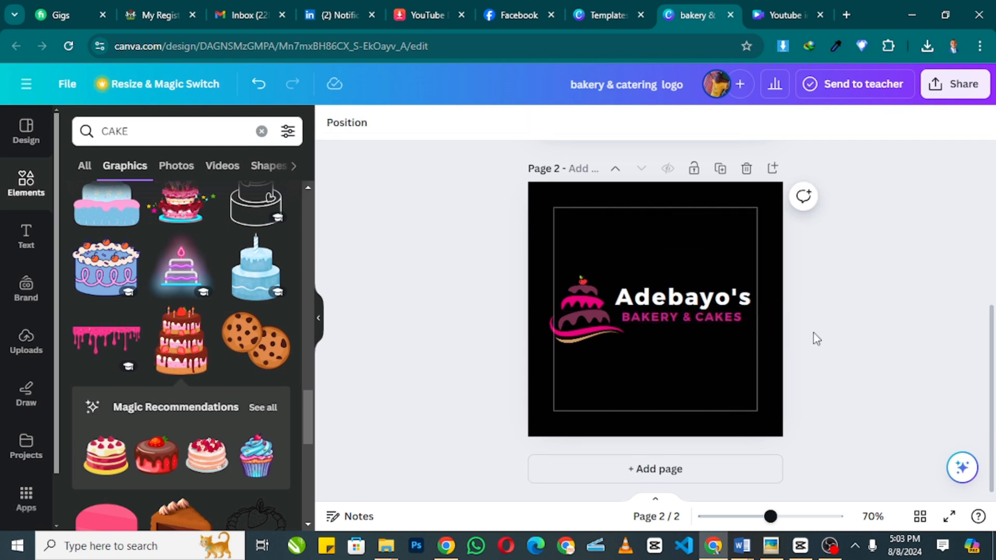
{"action": "scroll", "coordinate": [825, 306], "scroll_direction": "up", "scroll_amount": 5}
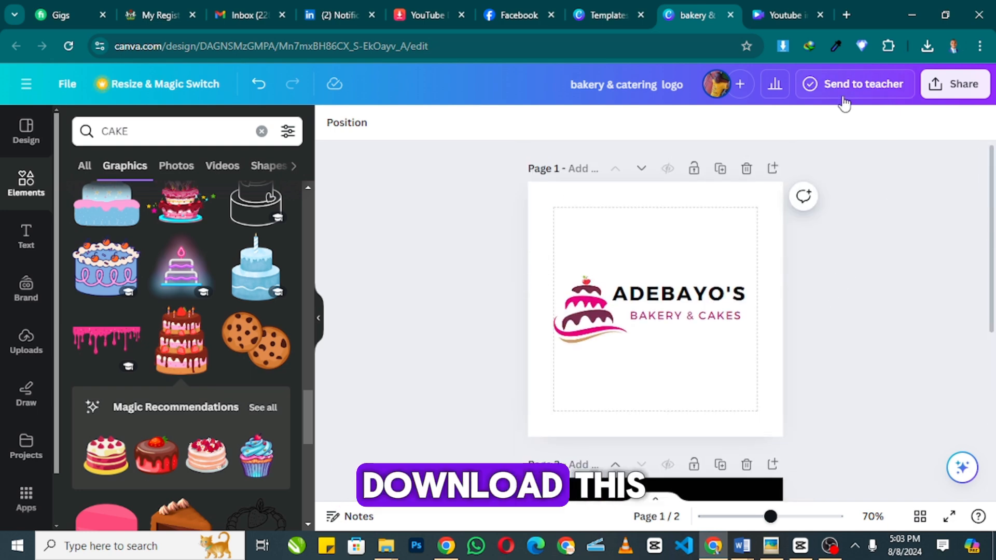
- Download the logo as a JPG at size 1.875 (938 × 938 px) with quality 100
{"action": "left_click", "coordinate": [955, 94]}
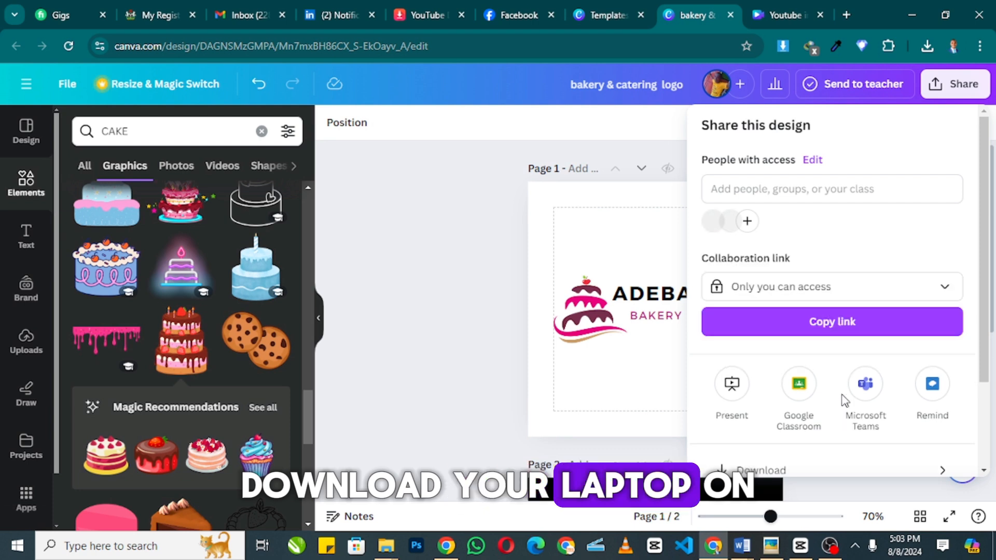
{"action": "scroll", "coordinate": [762, 451], "scroll_direction": "down", "scroll_amount": 2}
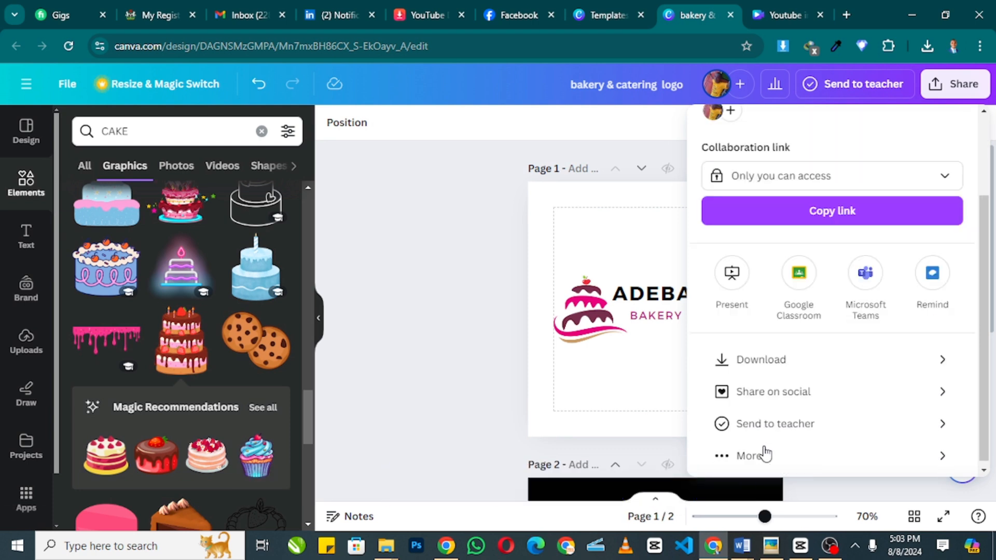
{"action": "left_click", "coordinate": [778, 353]}
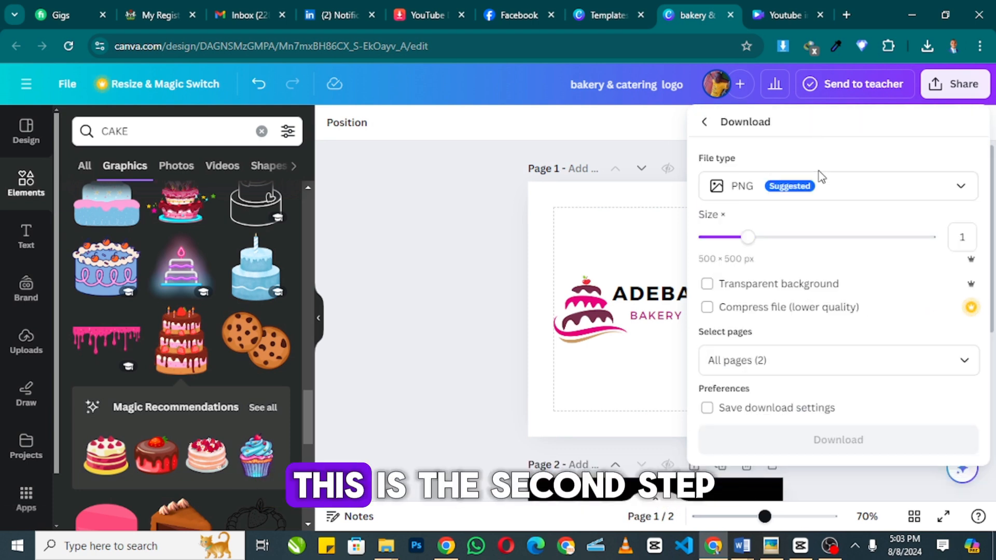
{"action": "left_click", "coordinate": [825, 193]}
{"action": "left_click", "coordinate": [825, 231]}
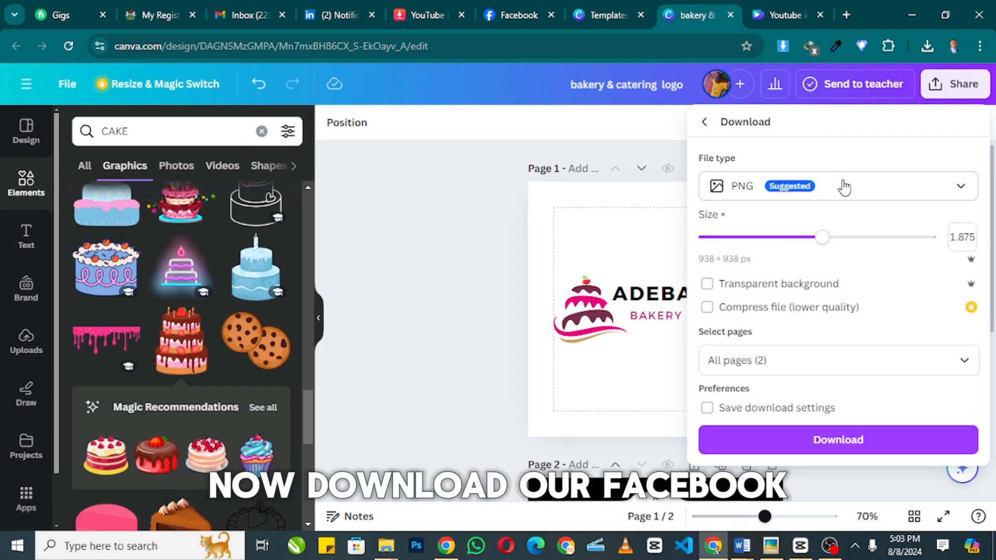
{"action": "left_click", "coordinate": [794, 186]}
{"action": "left_click", "coordinate": [787, 236]}
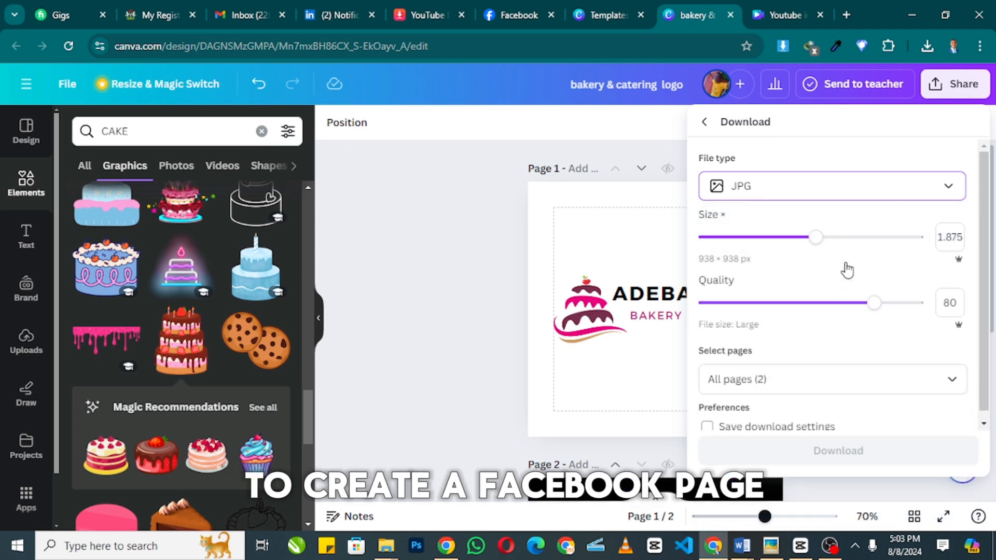
{"action": "left_click_drag", "start_coordinate": [875, 303], "coordinate": [924, 304]}
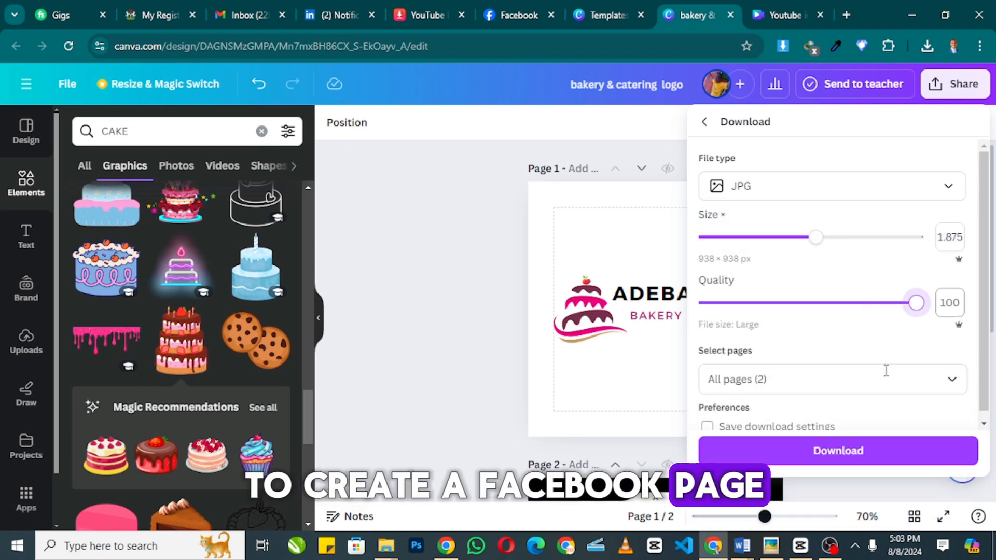
{"action": "left_click", "coordinate": [830, 451]}
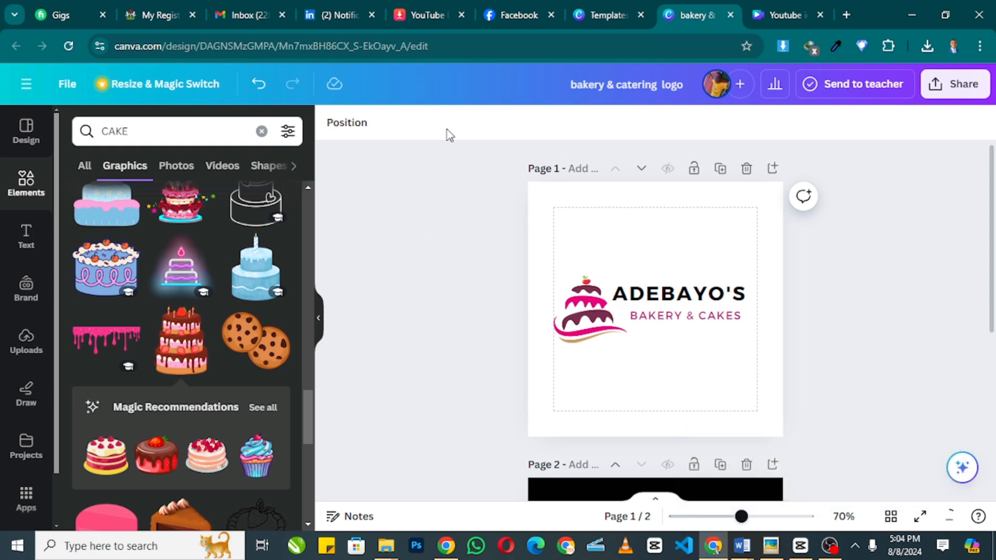
{"action": "left_click", "coordinate": [510, 17]}
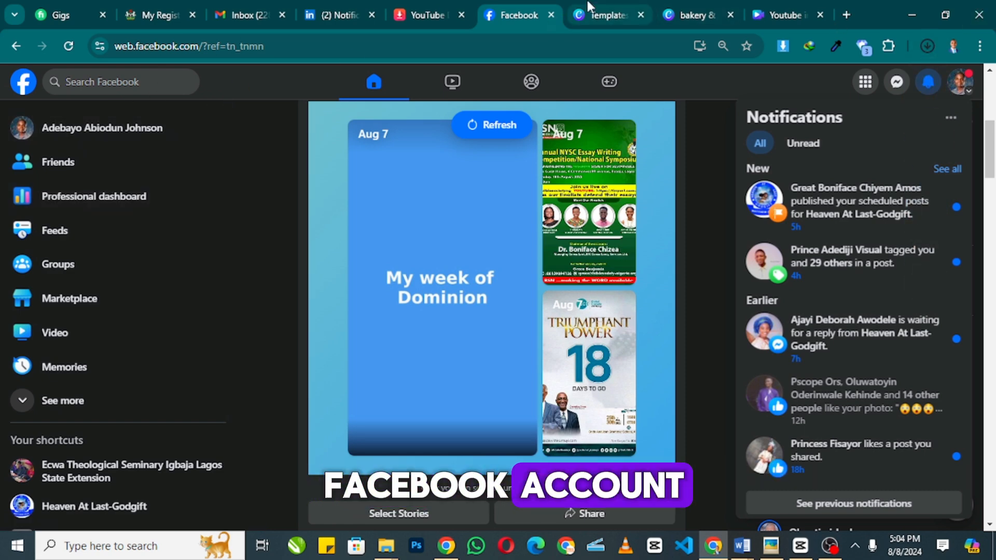
- Switch between the Canva Templates and Facebook tabs, ending on Facebook
{"action": "left_click", "coordinate": [602, 14]}
{"action": "left_click", "coordinate": [523, 14]}
{"action": "scroll", "coordinate": [148, 164], "scroll_direction": "down", "scroll_amount": 3}
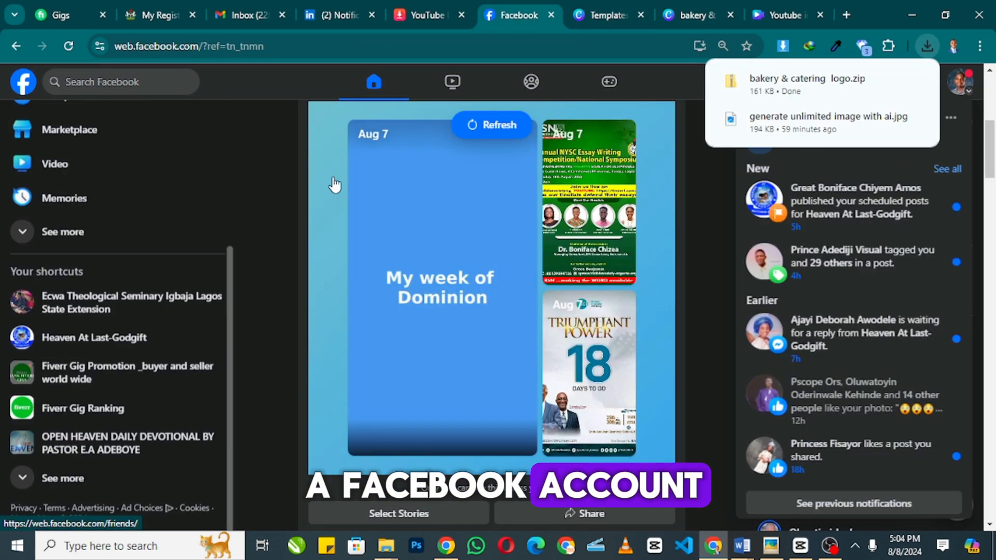
{"action": "left_click", "coordinate": [601, 15]}
{"action": "left_click", "coordinate": [530, 15]}
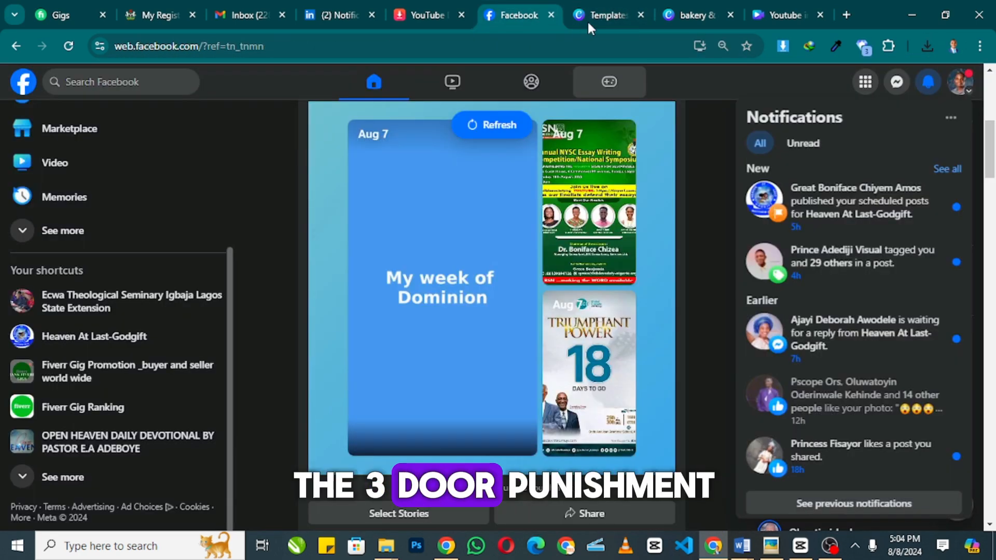
- Start a new Facebook Page named Adebayo's, checking Gemini's suggested business names
{"action": "left_click", "coordinate": [865, 83]}
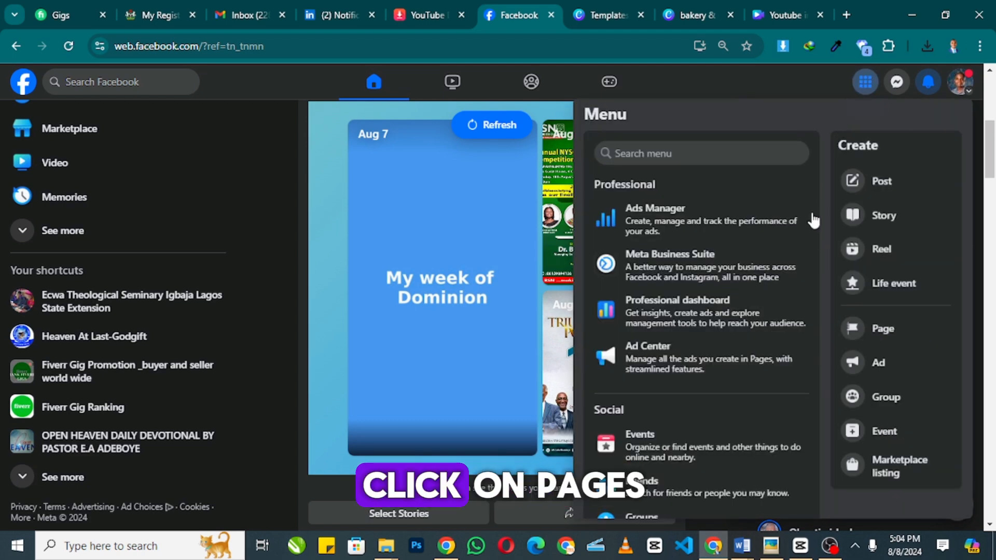
{"action": "left_click", "coordinate": [897, 332]}
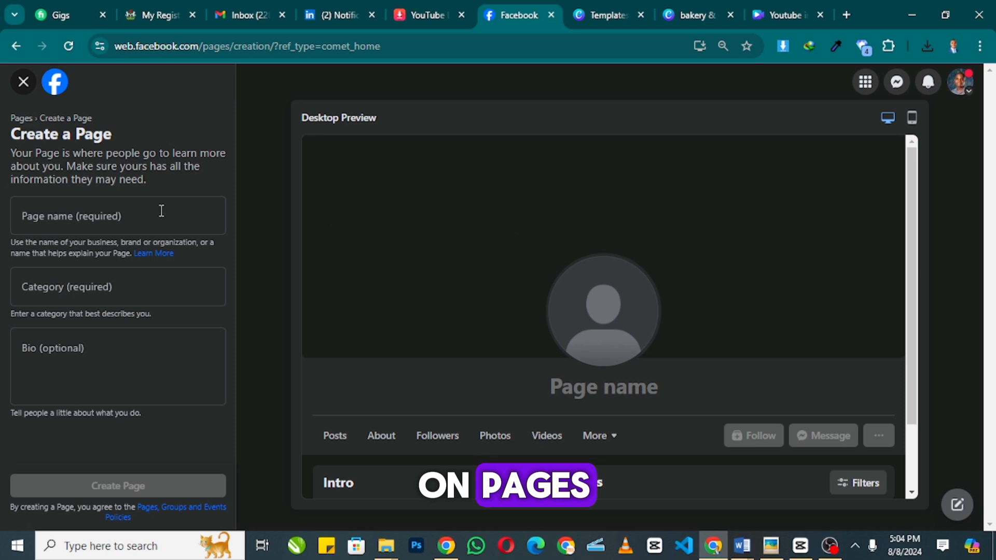
{"action": "left_click", "coordinate": [47, 218]}
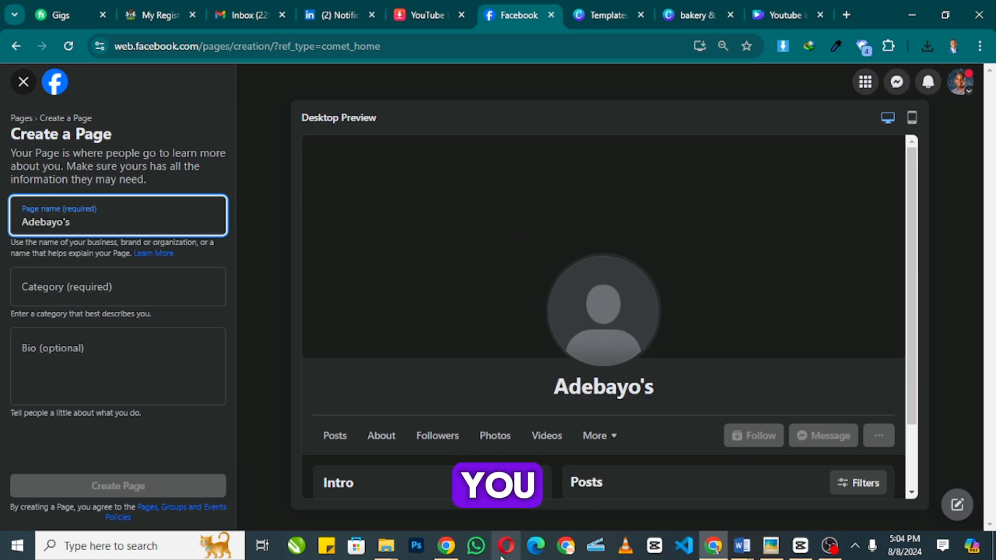
{"action": "left_click", "coordinate": [446, 545]}
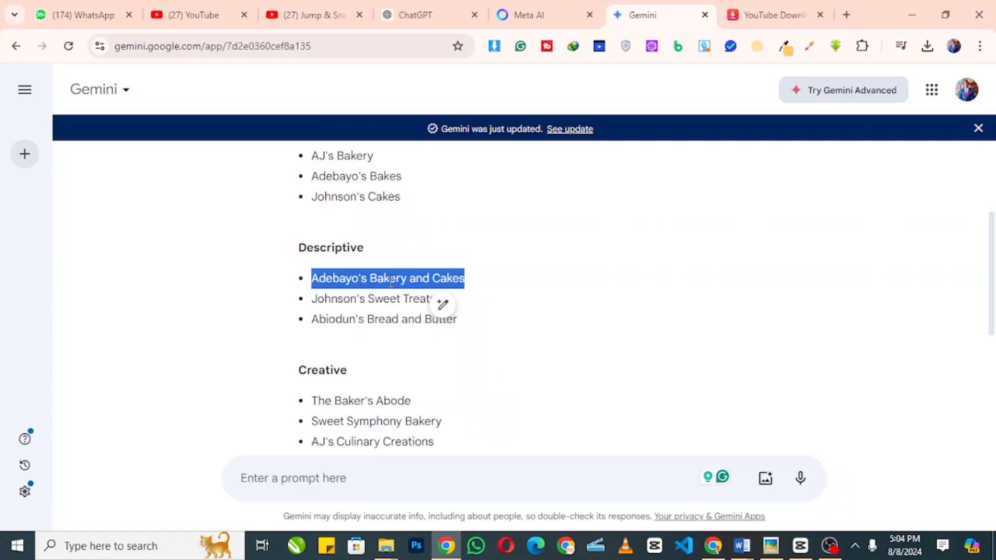
{"action": "left_click", "coordinate": [830, 544]}
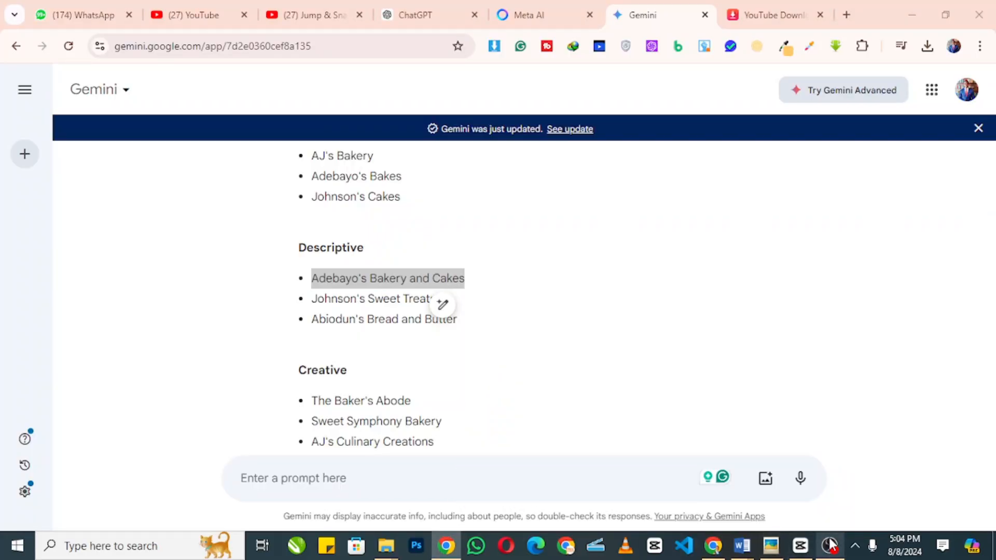
{"action": "left_click", "coordinate": [713, 546]}
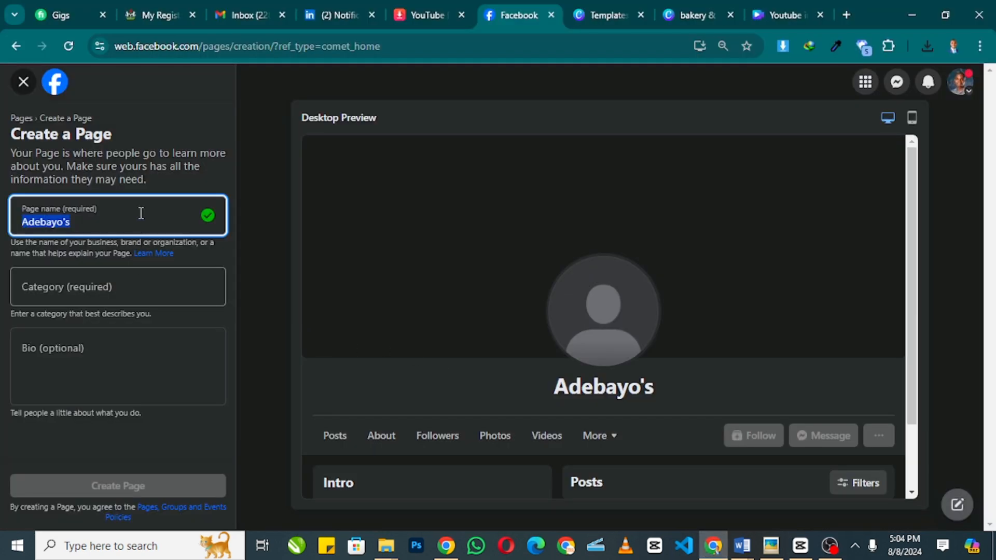
- Rename the page Adebayo's Bakery and Cakes and add the categories Bakery and Caterer
{"action": "key", "text": "BackSpace"}
{"action": "type", "text": "Adebayo's Bakery and Cakes"}
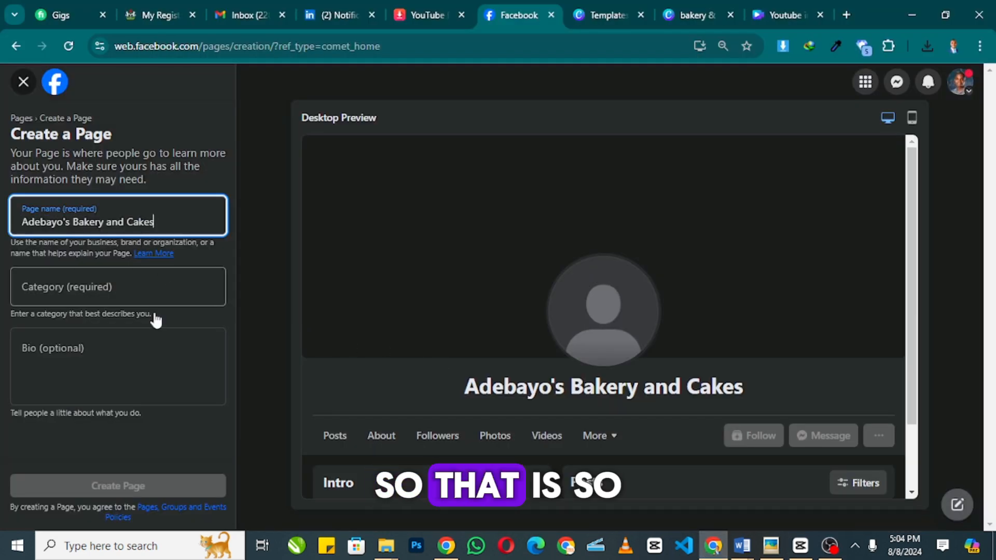
{"action": "left_click", "coordinate": [159, 290]}
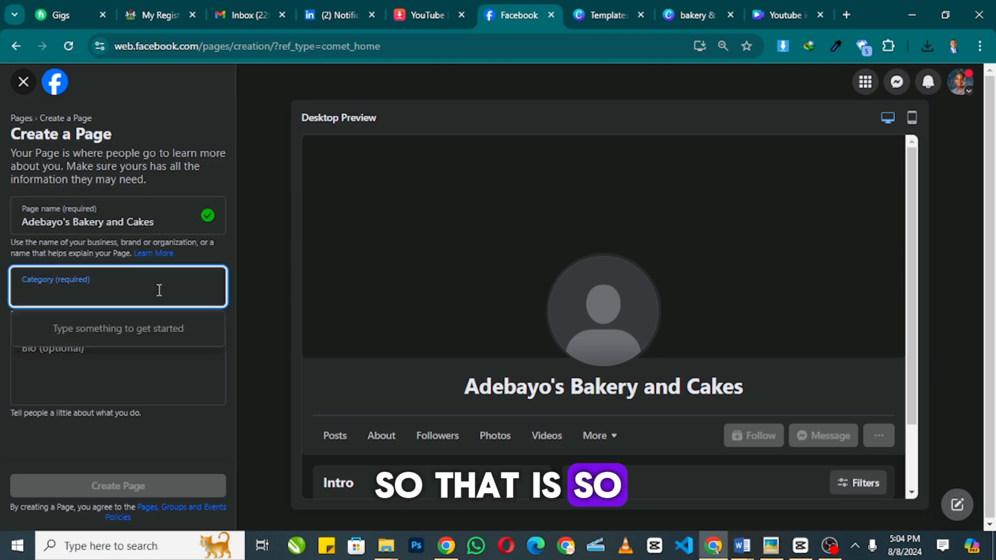
{"action": "type", "text": "BA"}
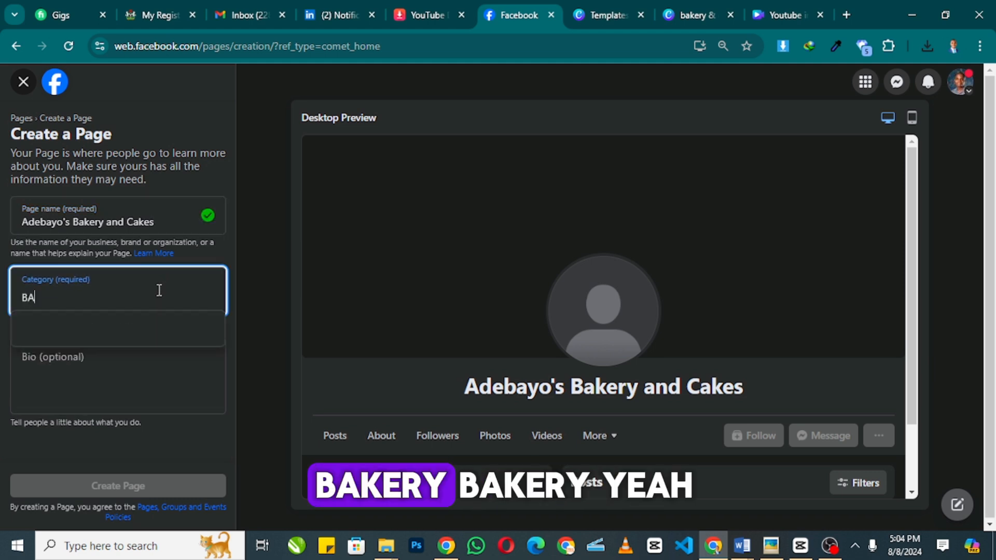
{"action": "type", "text": "KERY"}
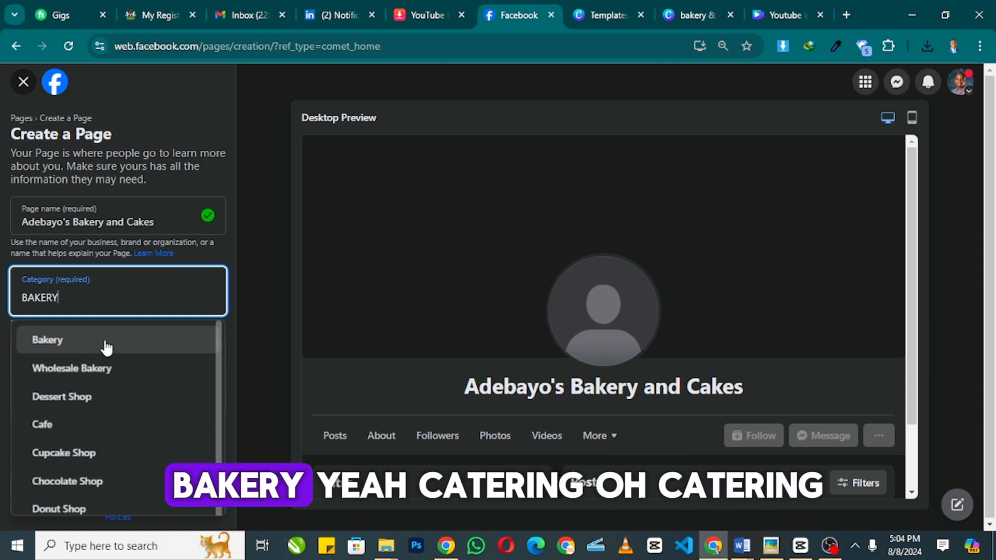
{"action": "left_click", "coordinate": [105, 341]}
{"action": "type", "text": "CATE"}
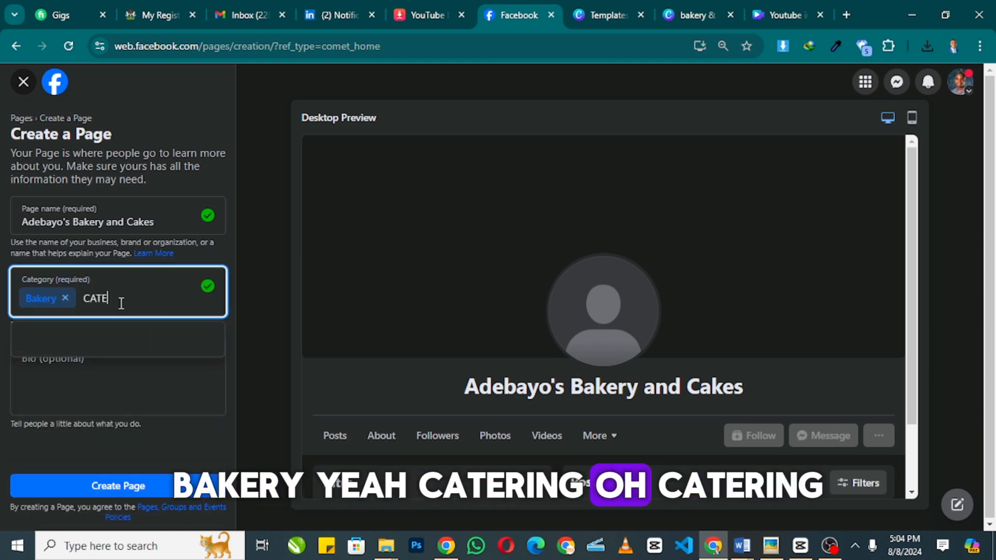
{"action": "type", "text": "RING"}
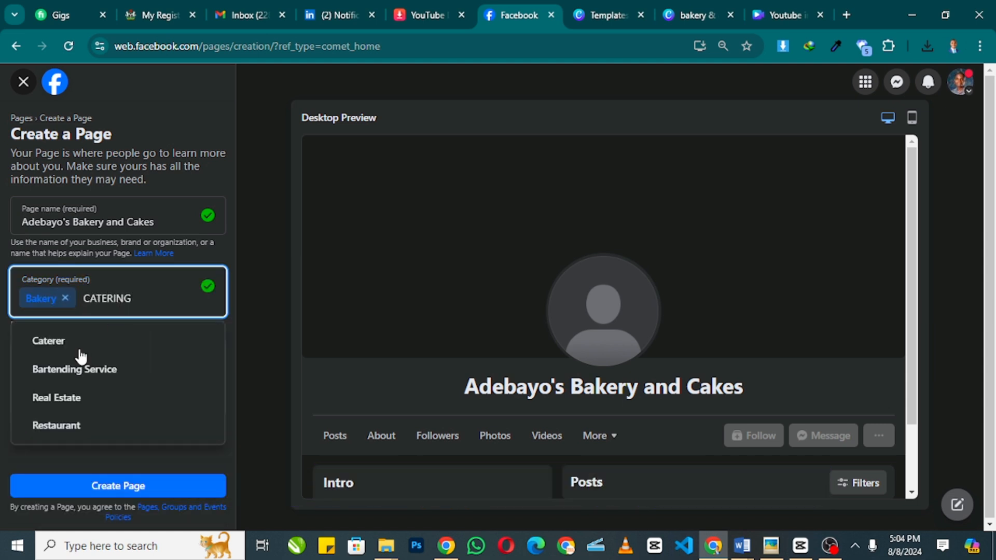
{"action": "left_click", "coordinate": [80, 349]}
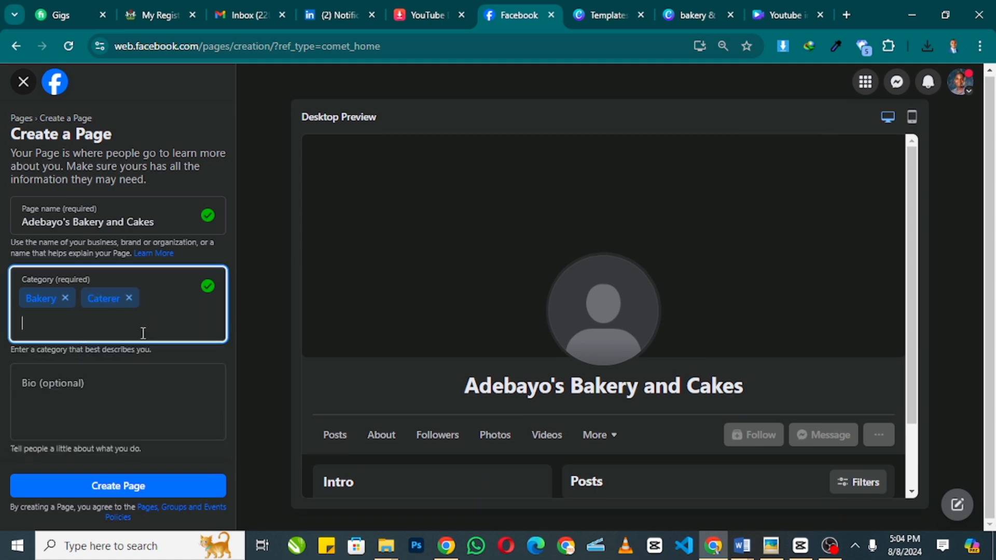
{"action": "left_click", "coordinate": [118, 389]}
- Ask Gemini for a simple, short bakery bio and select the generated paragraph
{"action": "left_click", "coordinate": [440, 545]}
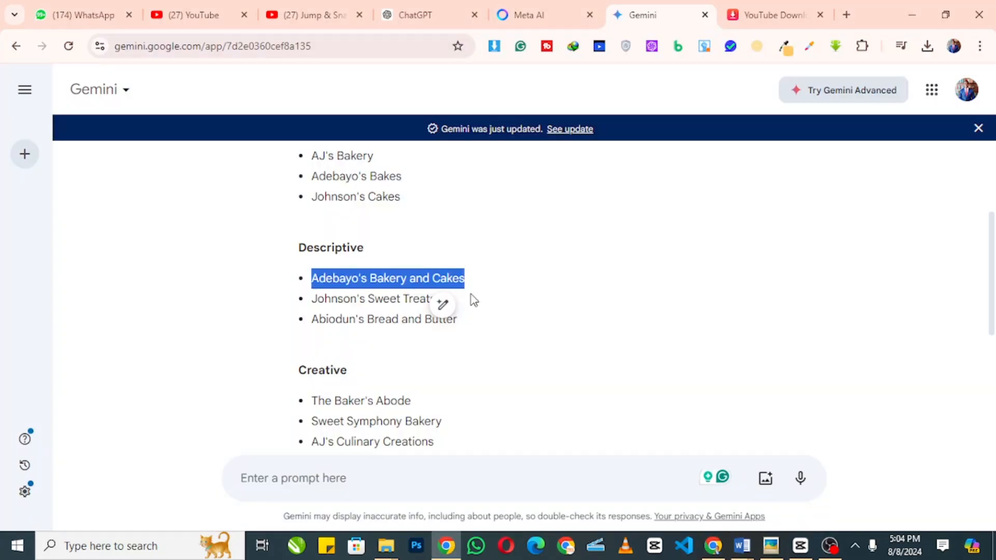
{"action": "left_click", "coordinate": [386, 485]}
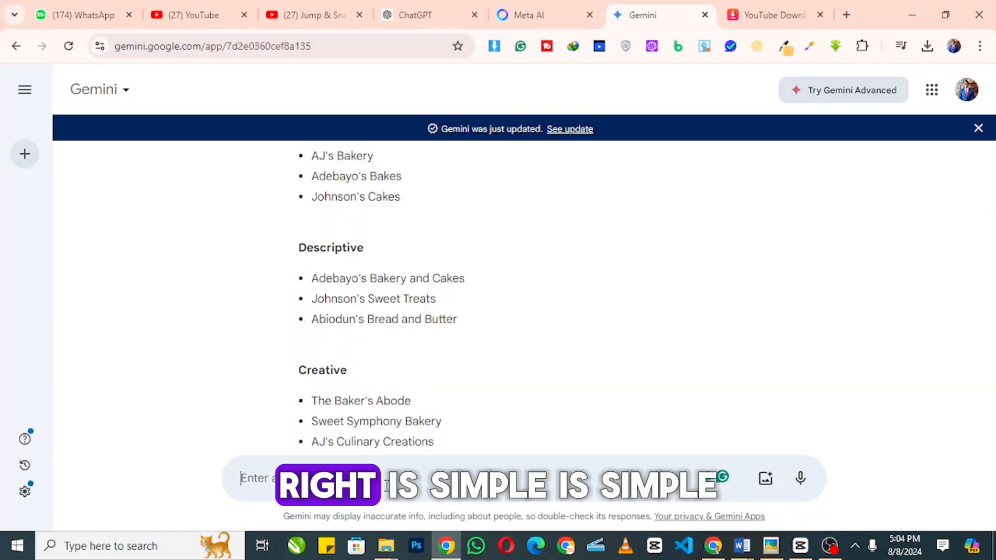
{"action": "type", "text": "WRITE"}
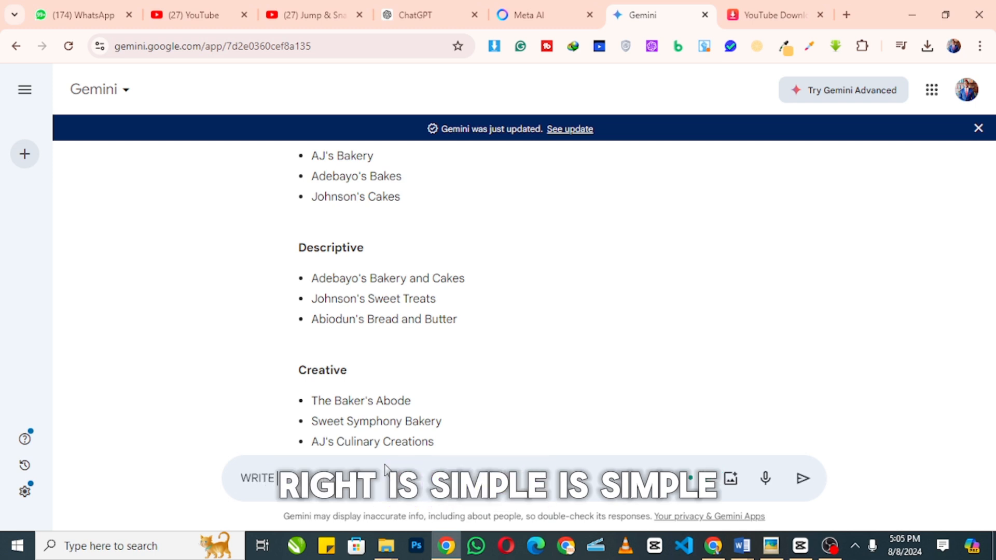
{"action": "type", "text": " A SIM"}
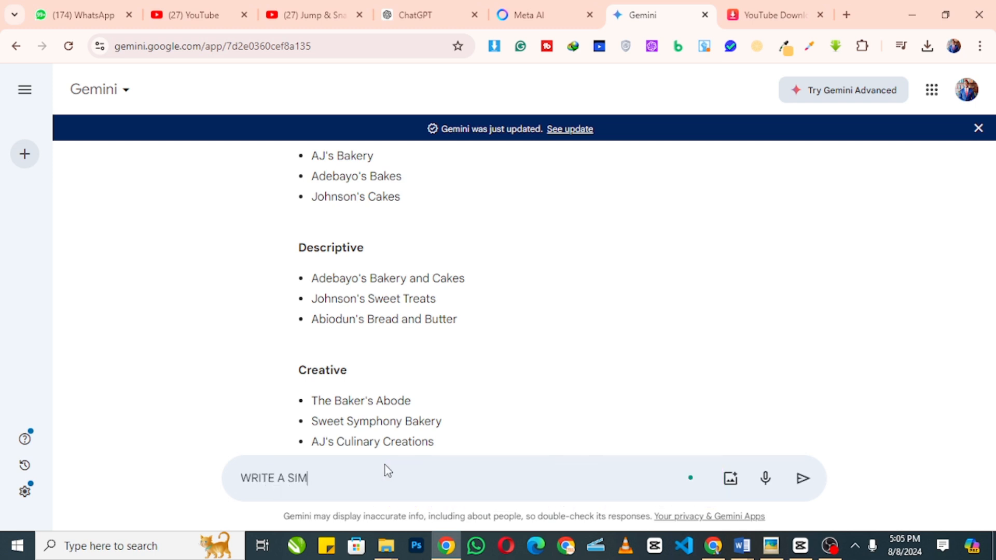
{"action": "type", "text": "PLE AND SHORT"}
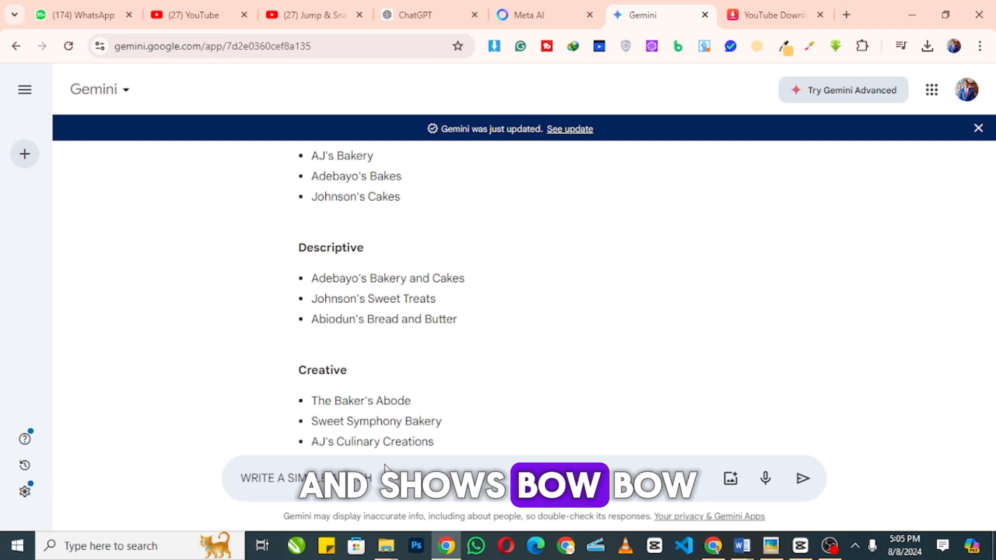
{"action": "type", "text": " BIO FRO"}
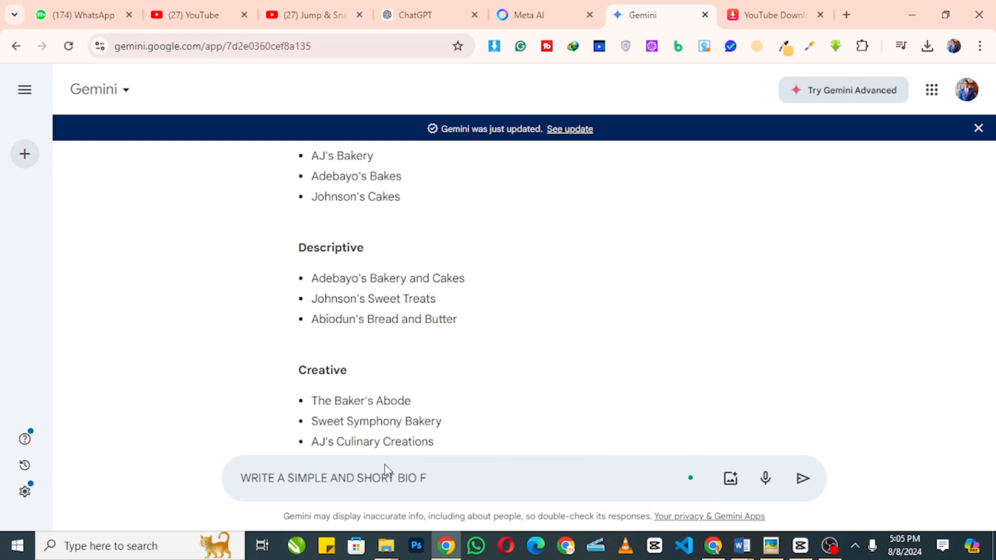
{"action": "key", "text": "Return"}
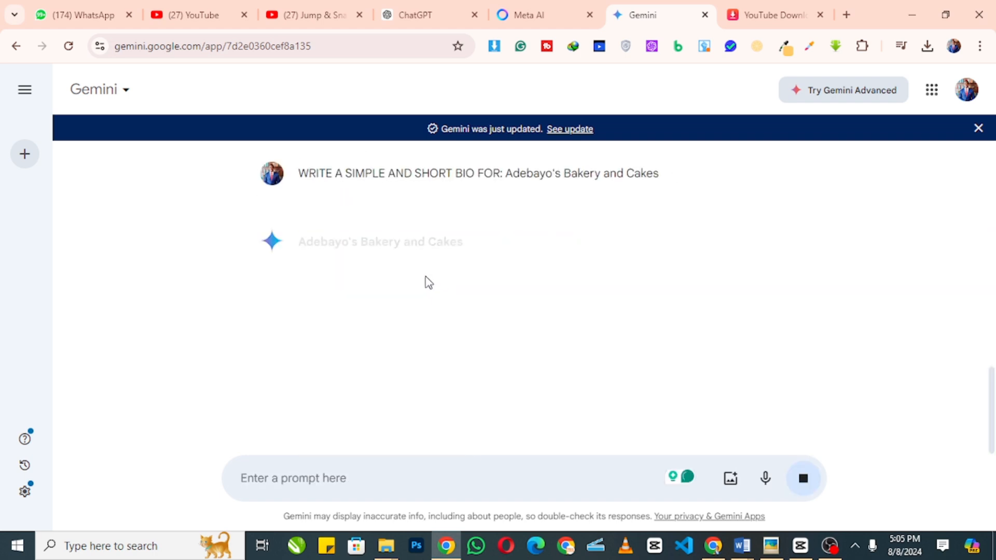
{"action": "left_click_drag", "start_coordinate": [474, 300], "coordinate": [300, 278]}
{"action": "key", "text": "ctrl+c"}
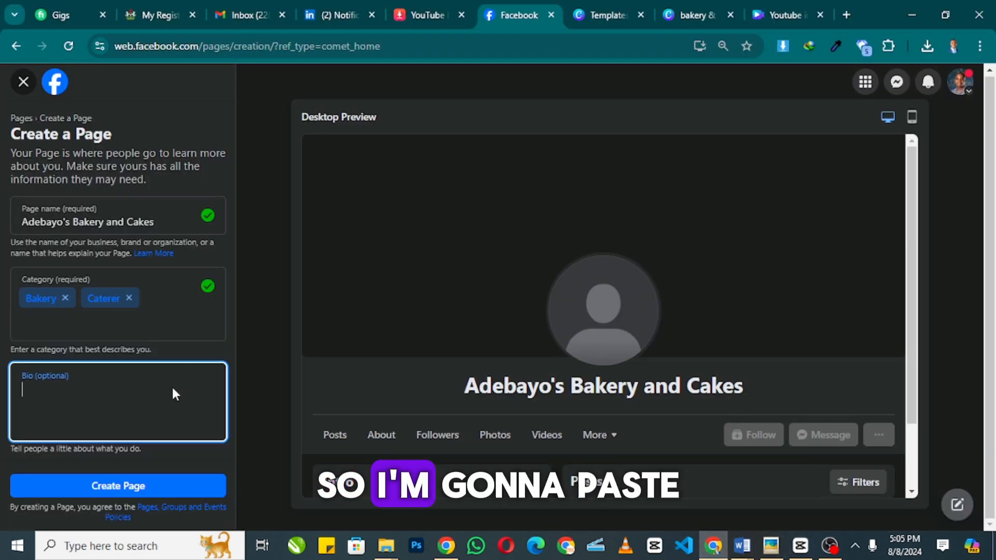
{"action": "left_click", "coordinate": [159, 398]}
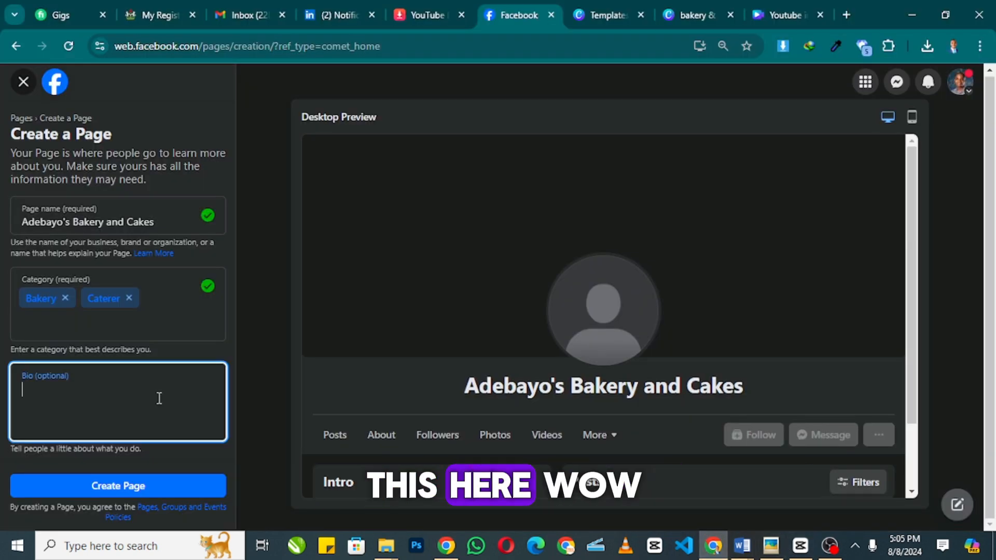
- Paste the Gemini bio into the Bio field and create the Adebayo's Bakery and Cakes page
{"action": "key", "text": "ctrl+v"}
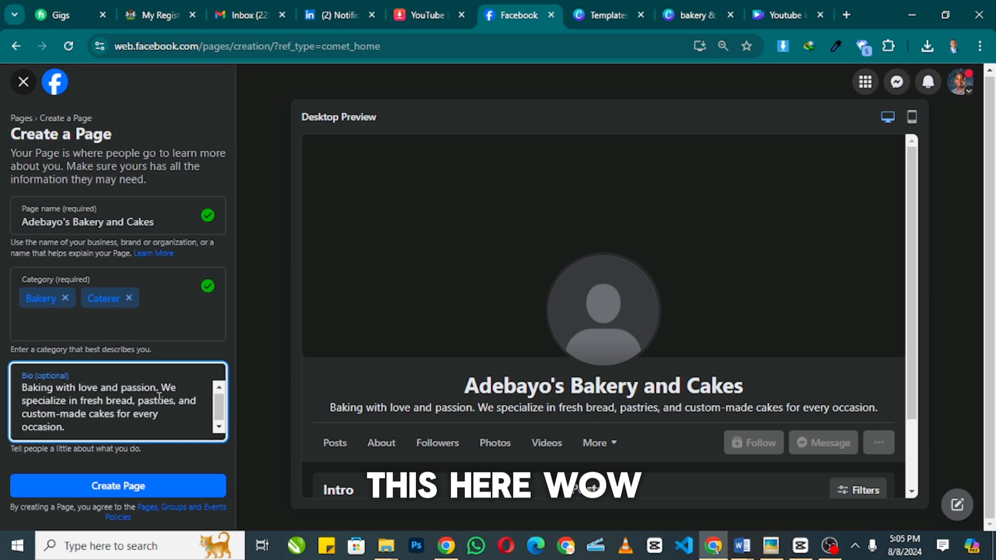
{"action": "left_click", "coordinate": [123, 485]}
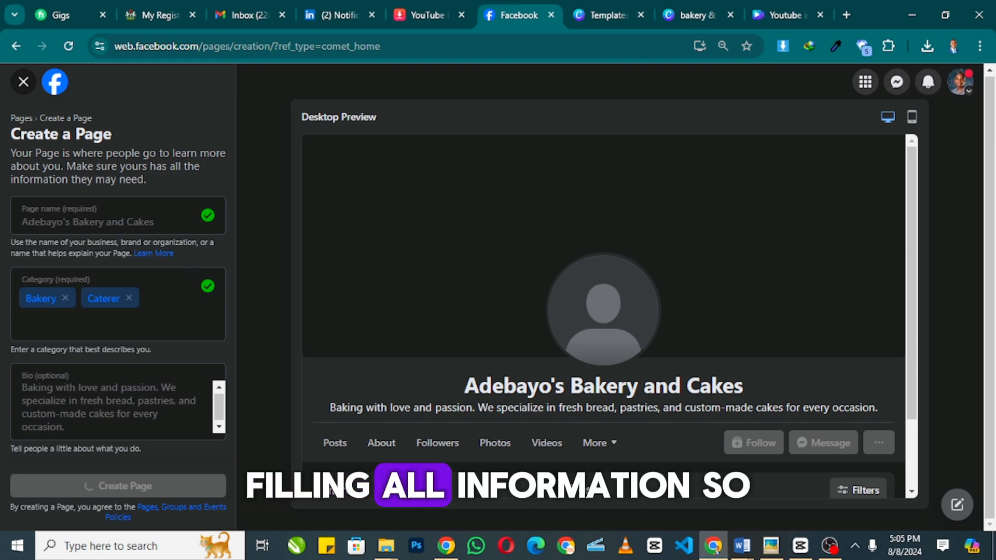
- Extract the bakery & catering logo zip in Downloads with 7-Zip and open the extracted folder
{"action": "mouse_move", "coordinate": [382, 554]}
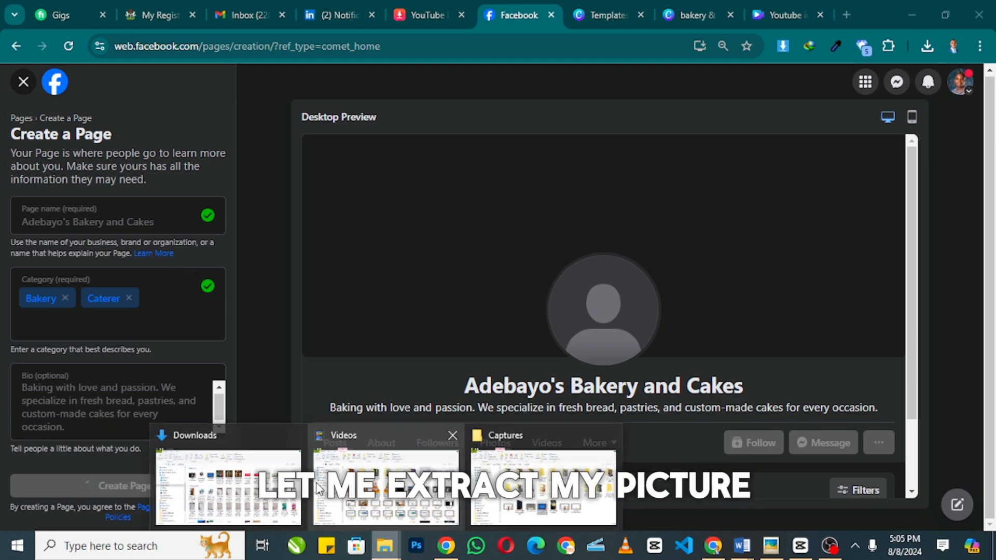
{"action": "left_click", "coordinate": [389, 475]}
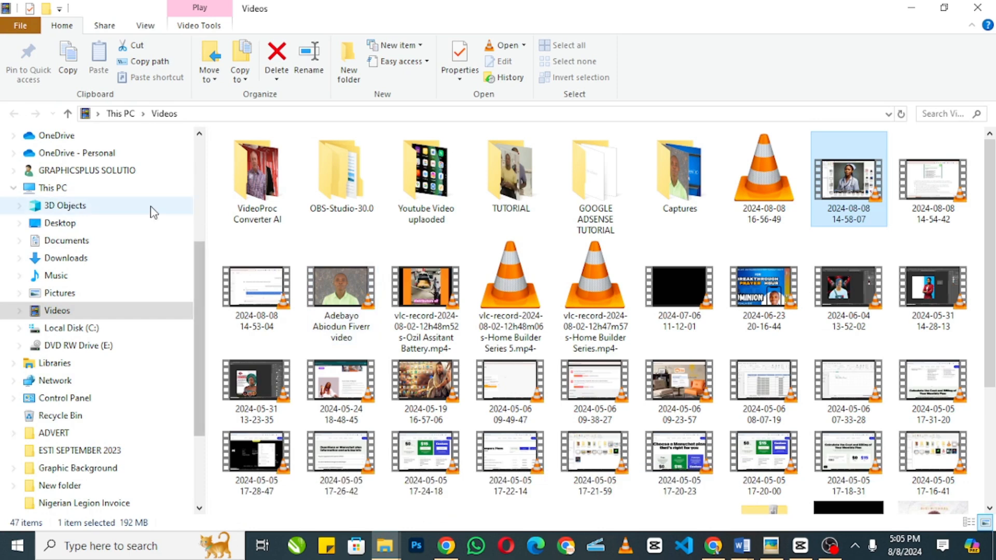
{"action": "left_click", "coordinate": [66, 259]}
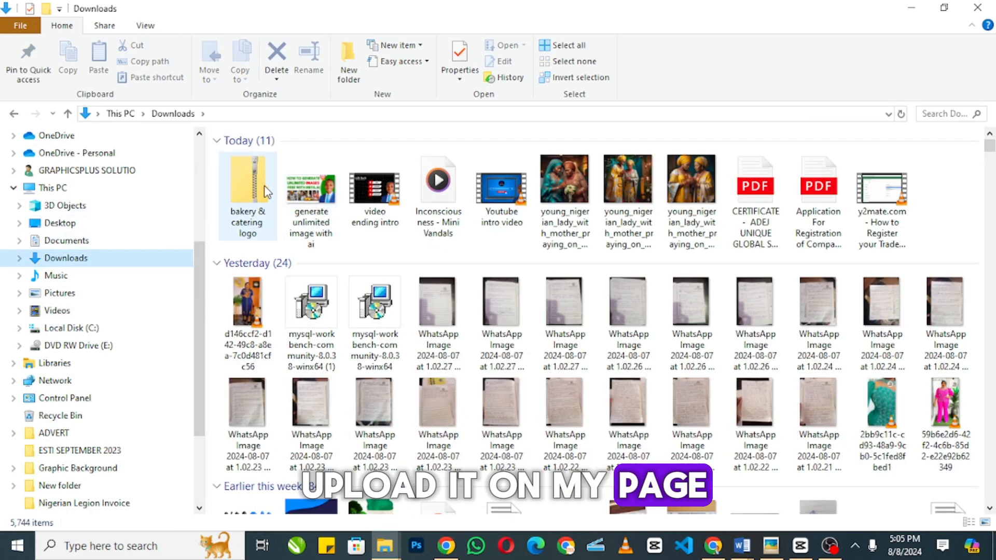
{"action": "left_click", "coordinate": [254, 187]}
{"action": "right_click", "coordinate": [254, 186]}
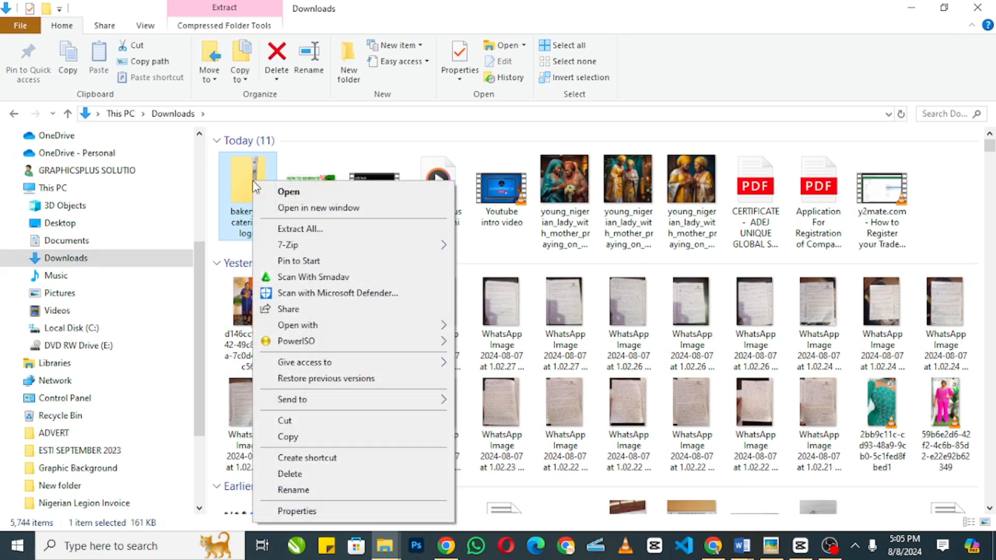
{"action": "mouse_move", "coordinate": [360, 247]}
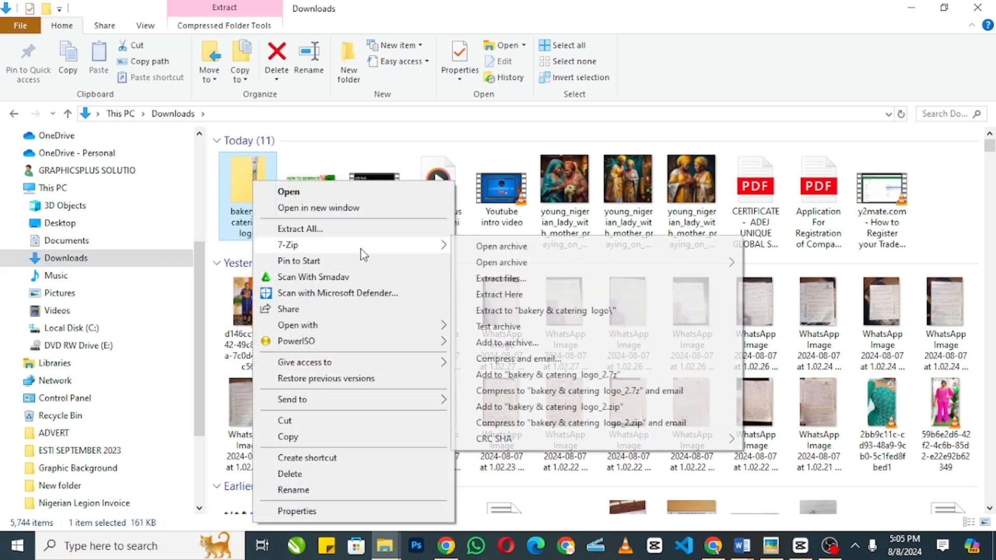
{"action": "left_click", "coordinate": [535, 296]}
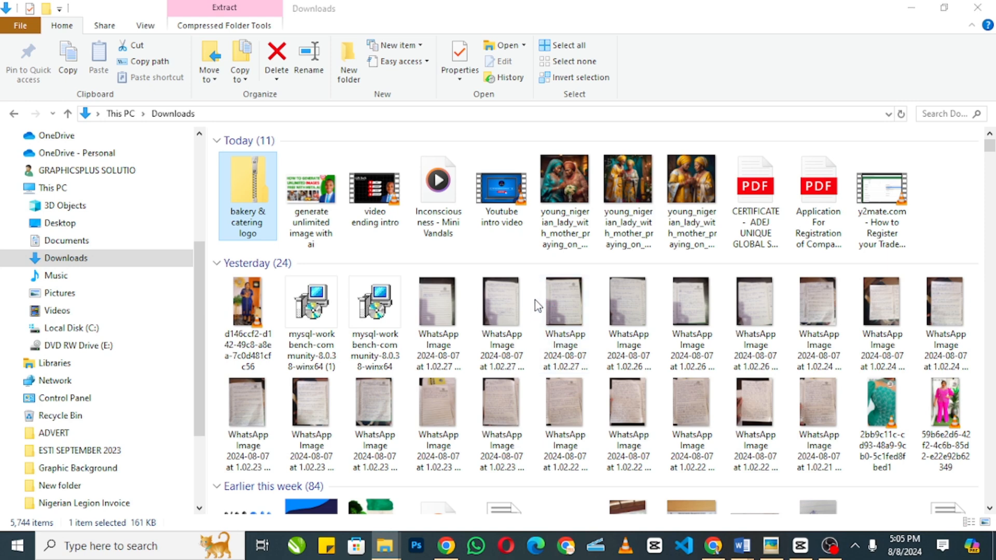
{"action": "double_click", "coordinate": [963, 190]}
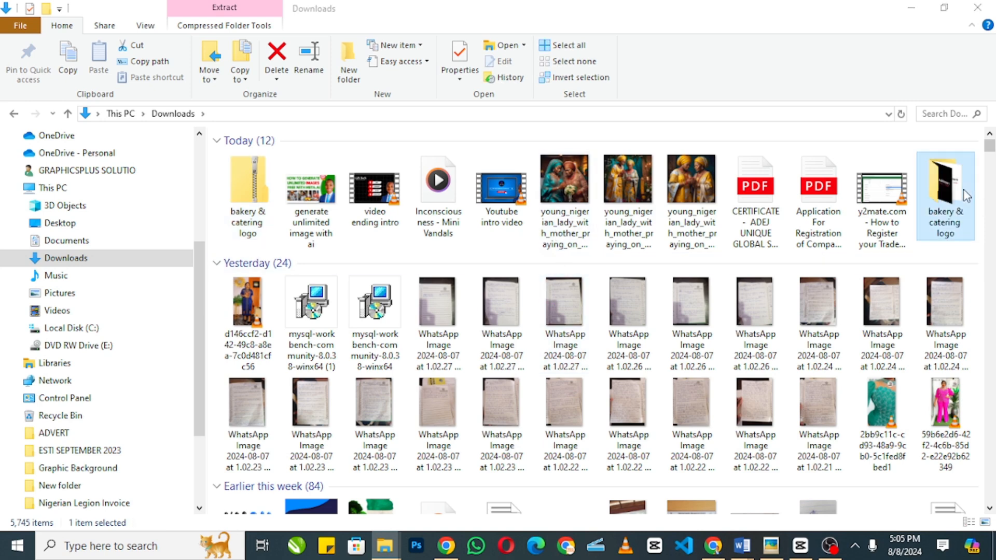
{"action": "left_click", "coordinate": [713, 546]}
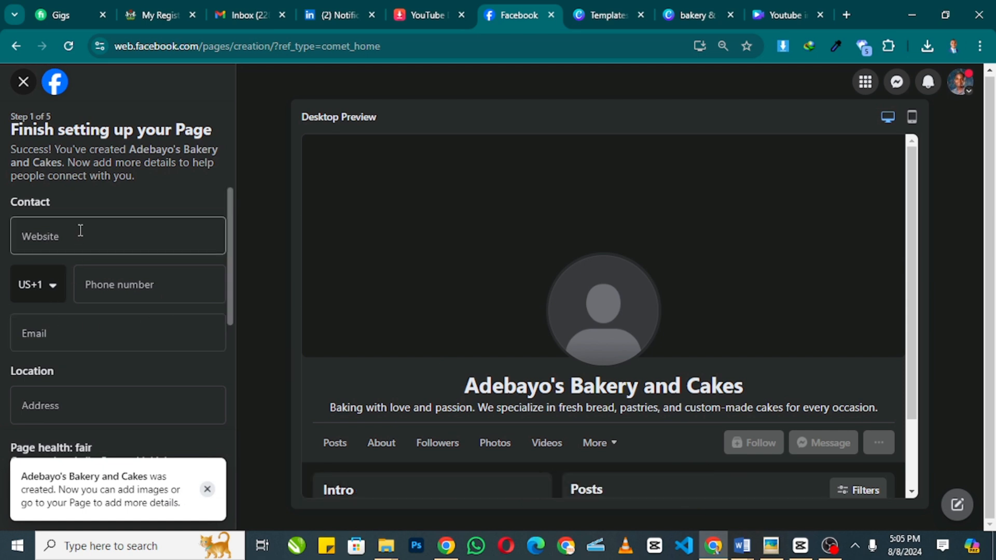
- Enter the page's phone number with Nigeria's +234 code, then go to Gmail for the email
{"action": "left_click", "coordinate": [80, 231]}
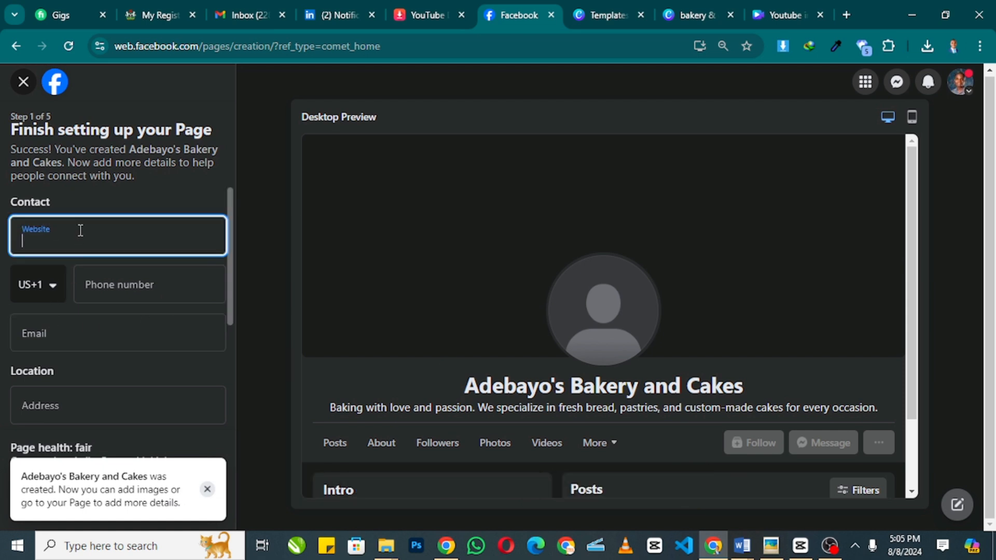
{"action": "left_click", "coordinate": [52, 283]}
{"action": "left_click", "coordinate": [54, 289]}
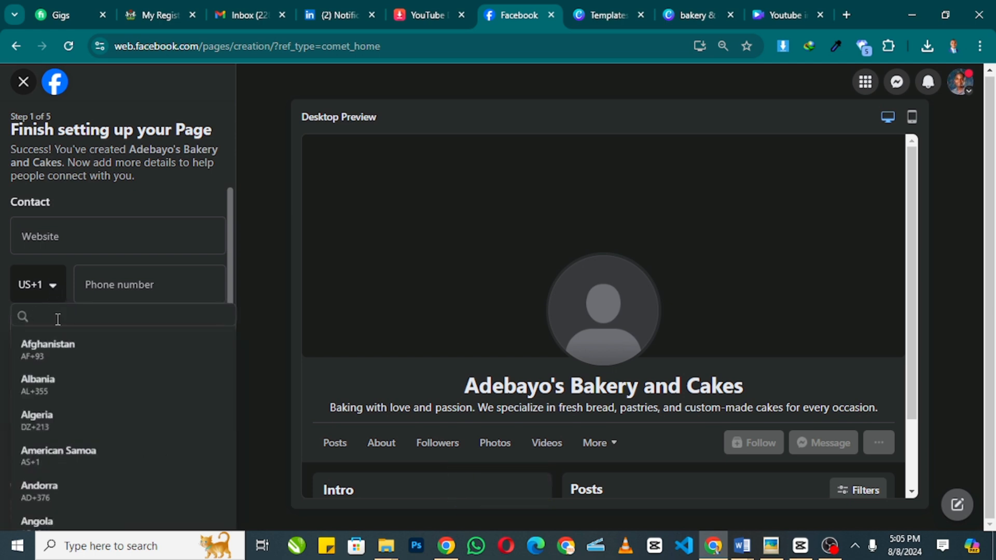
{"action": "type", "text": "NIG"}
{"action": "left_click", "coordinate": [137, 389]}
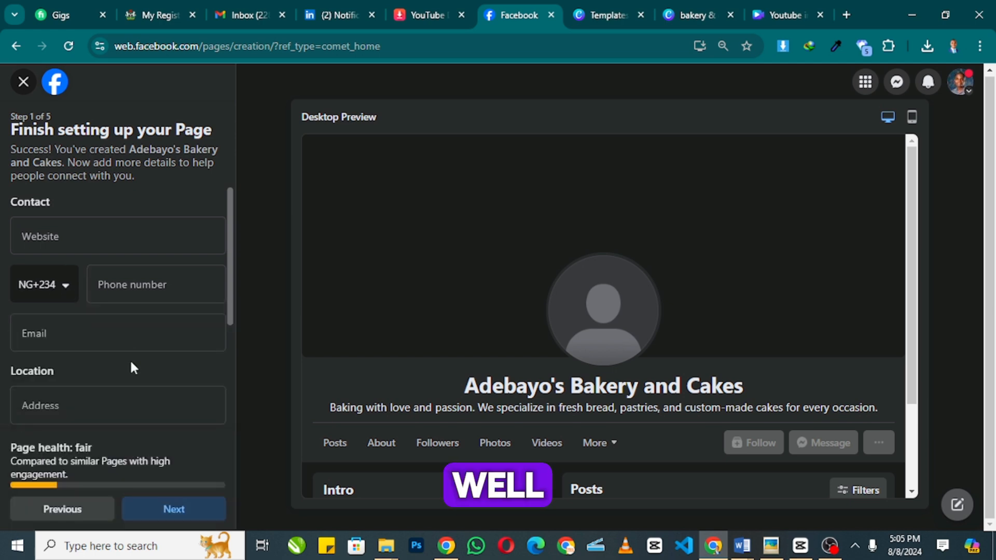
{"action": "left_click", "coordinate": [140, 282]}
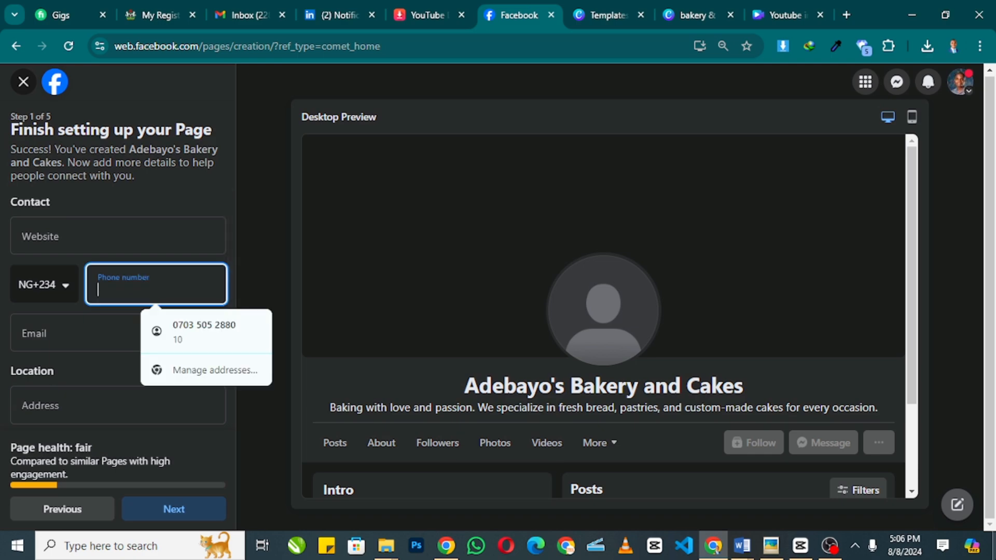
{"action": "key", "text": "super+d"}
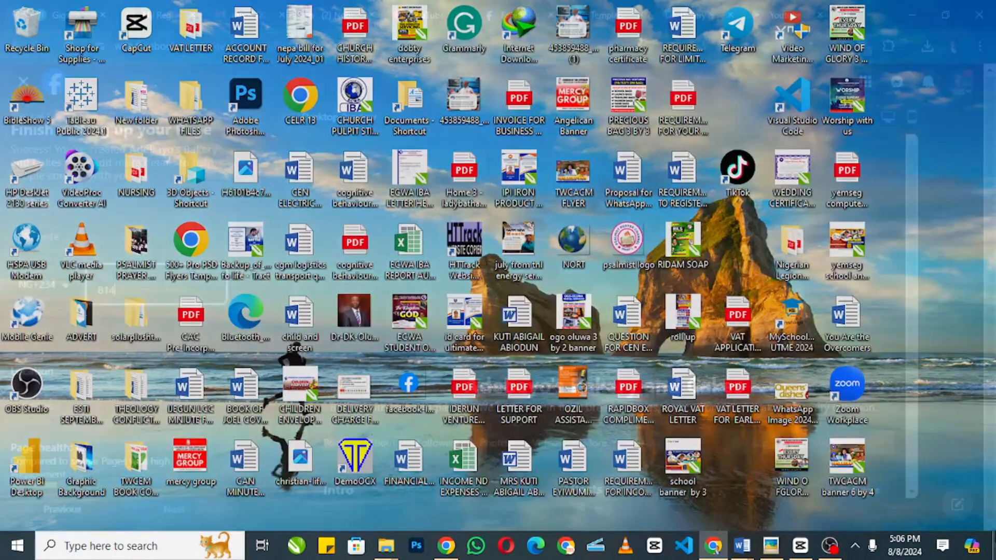
{"action": "key", "text": "super+d"}
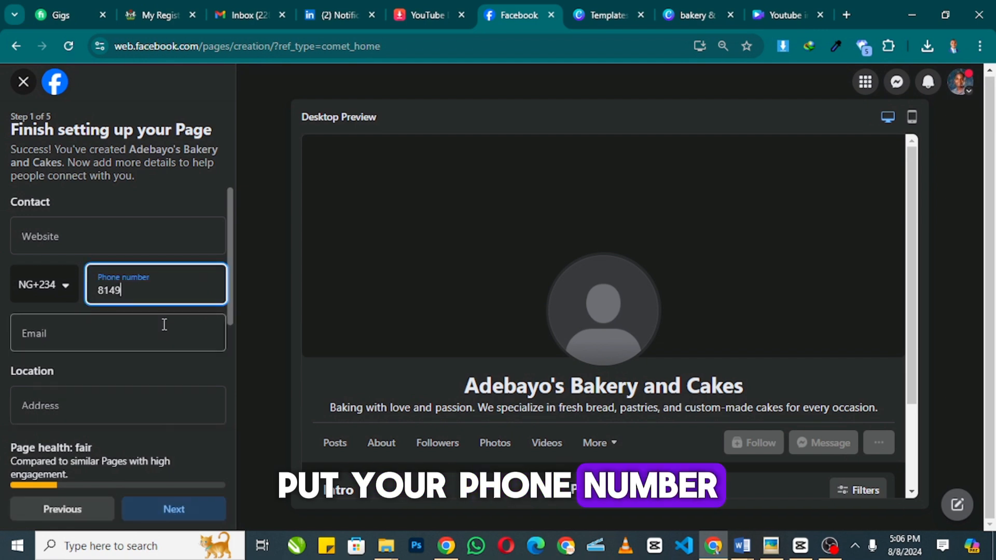
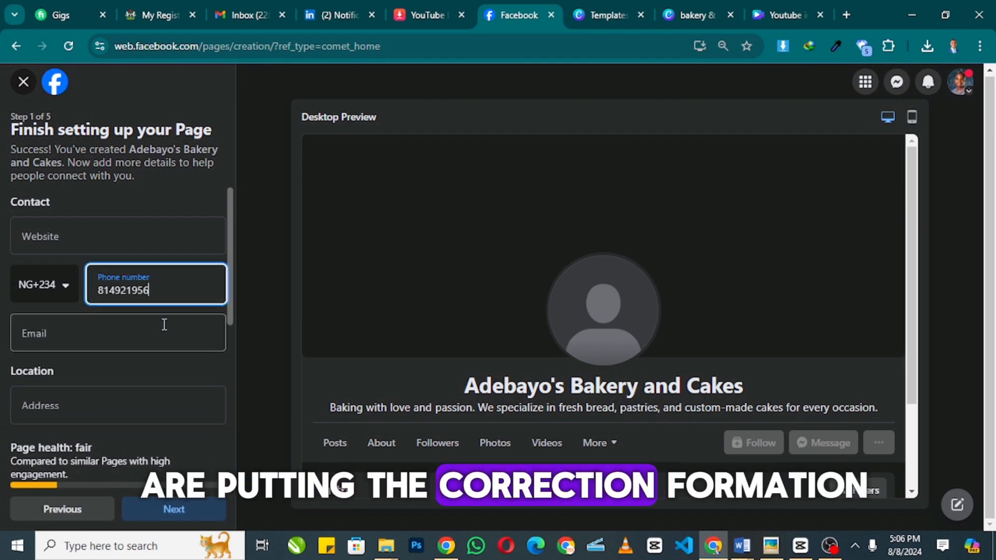
{"action": "left_click", "coordinate": [86, 351]}
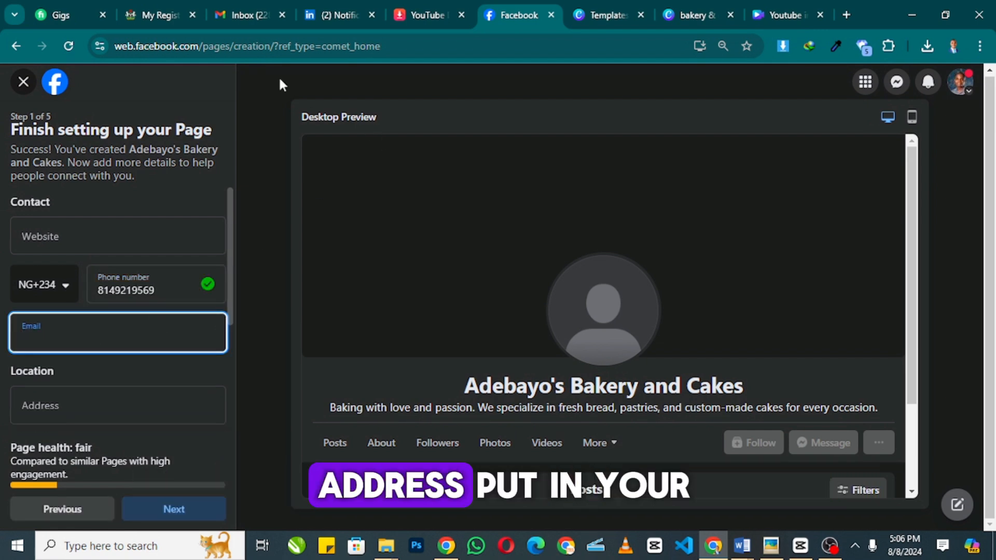
{"action": "left_click", "coordinate": [251, 13]}
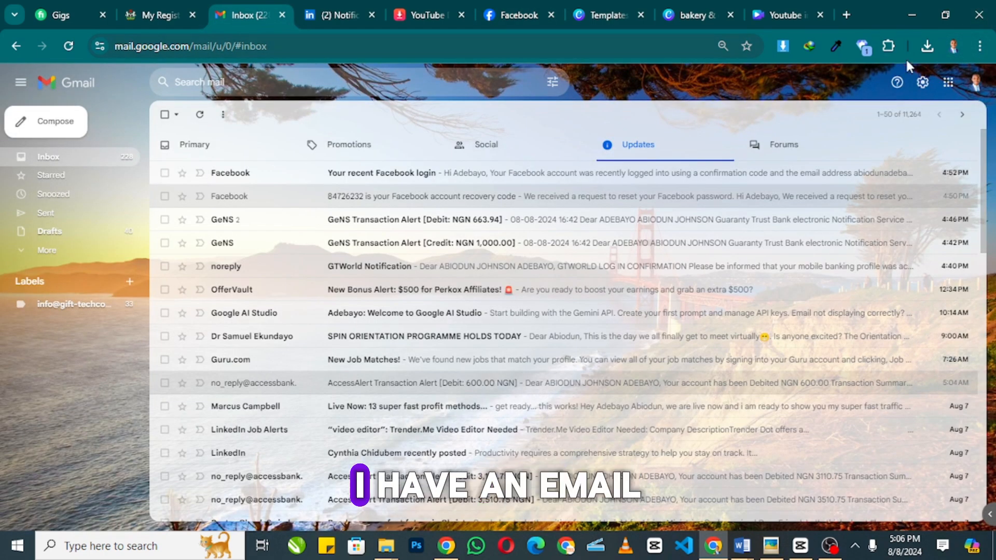
{"action": "left_click", "coordinate": [966, 96]}
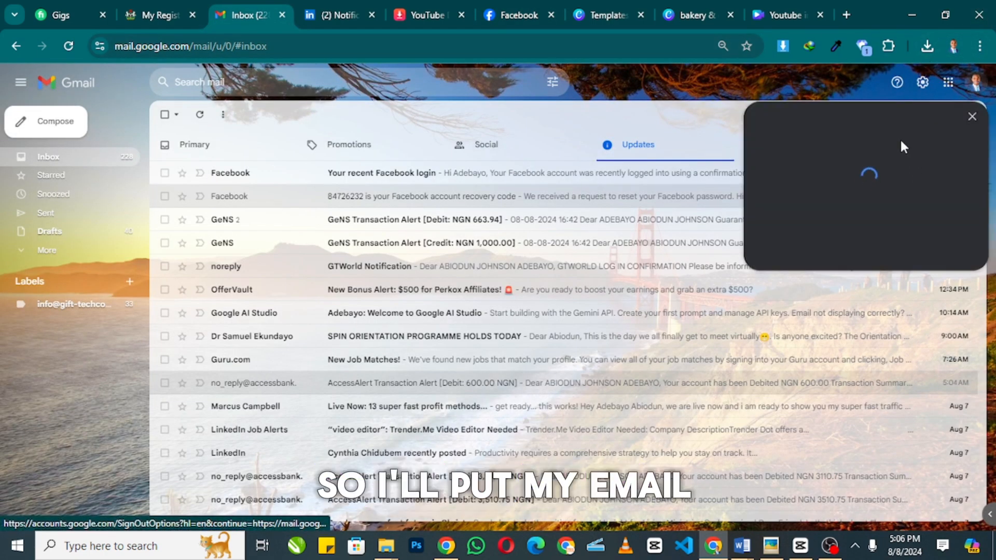
{"action": "double_click", "coordinate": [900, 120]}
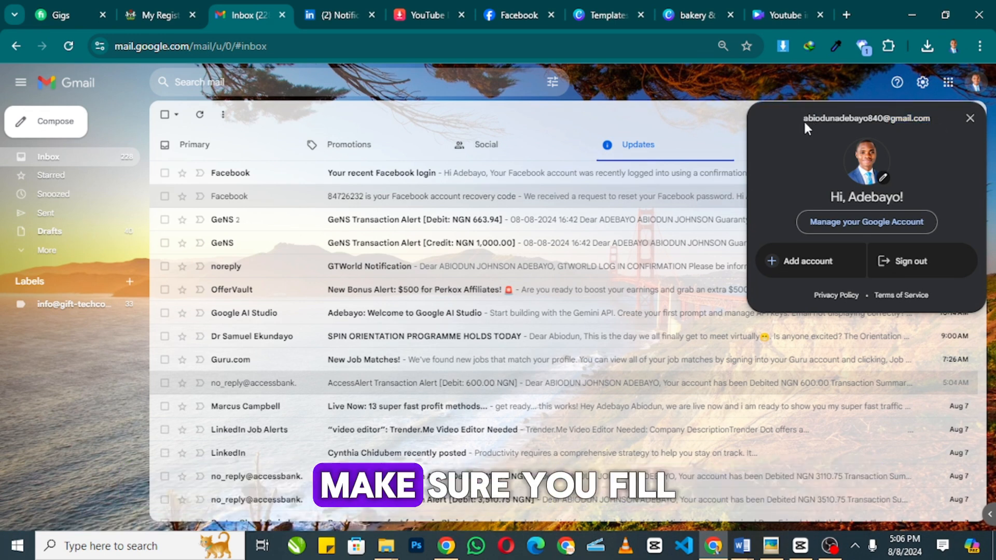
{"action": "left_click_drag", "start_coordinate": [804, 119], "coordinate": [921, 118]}
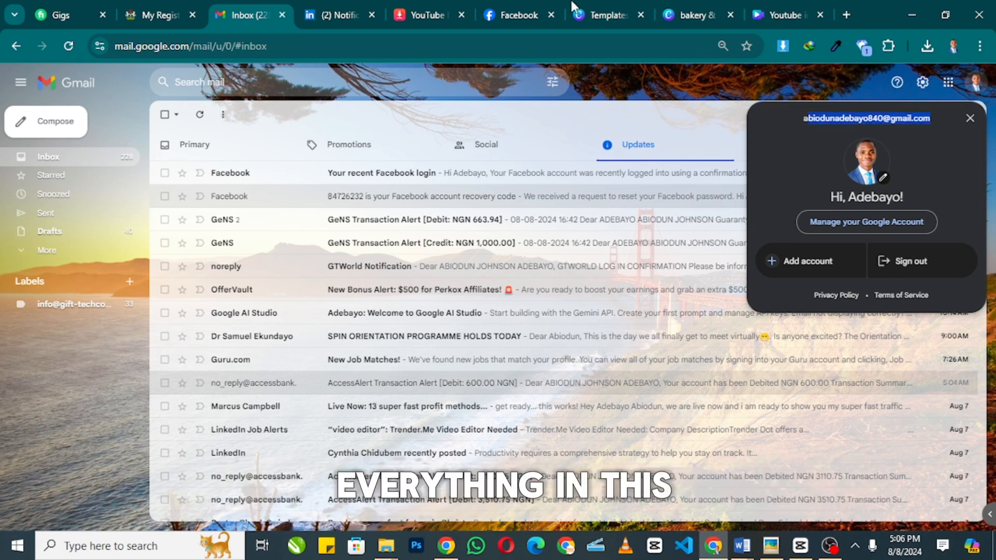
{"action": "left_click", "coordinate": [516, 15]}
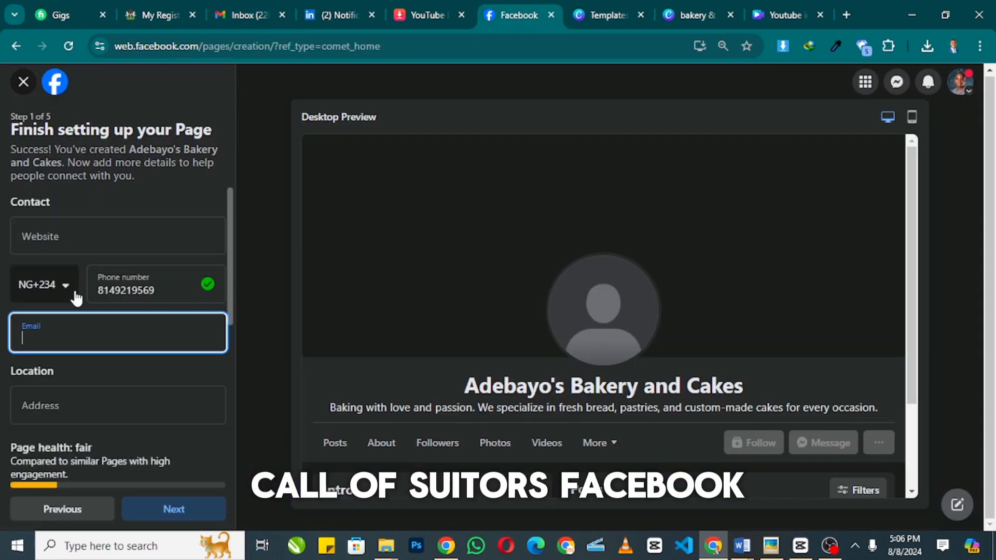
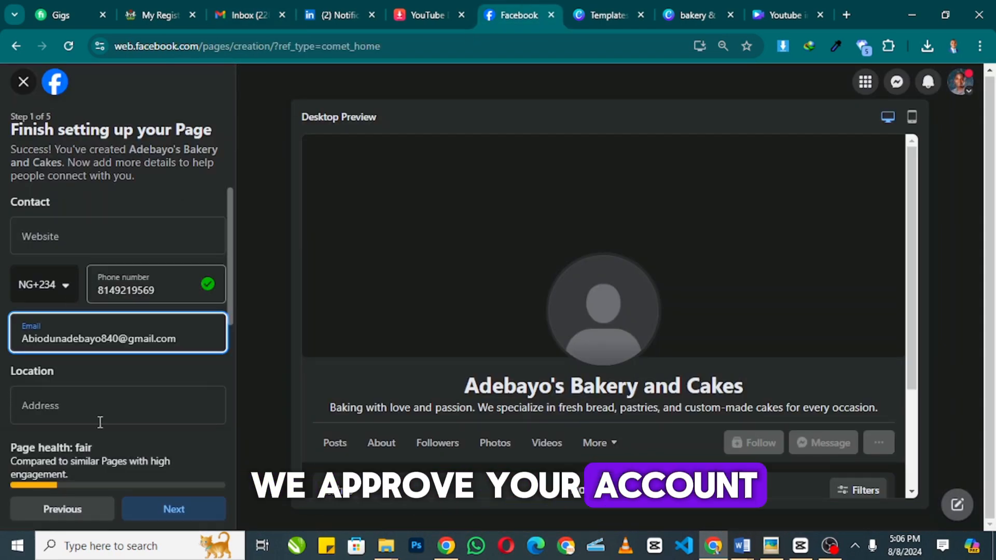
- Fill in the contact email, saved street address and city, set hours to Always open, and continue
{"action": "left_click", "coordinate": [96, 415]}
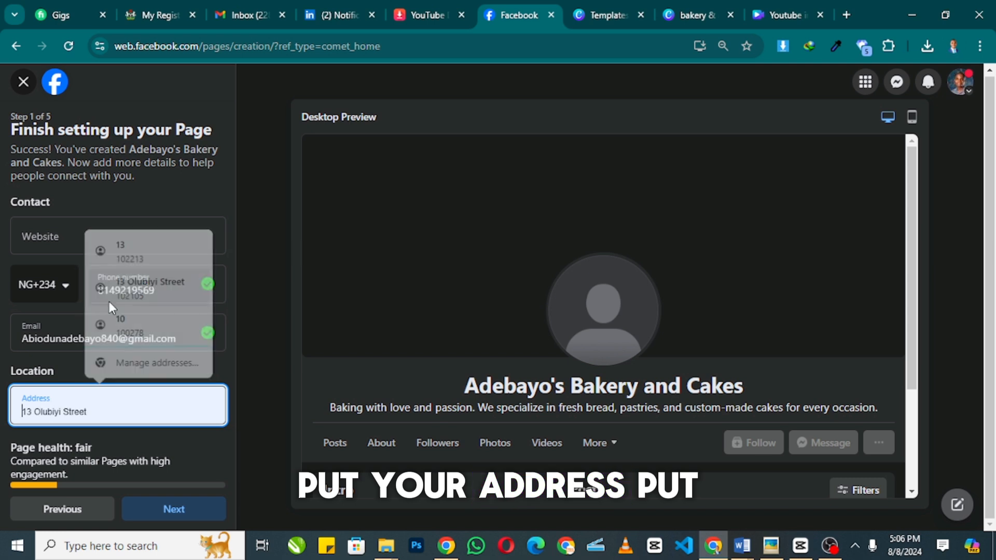
{"action": "left_click", "coordinate": [109, 301]}
{"action": "scroll", "coordinate": [40, 400], "scroll_direction": "down", "scroll_amount": 5}
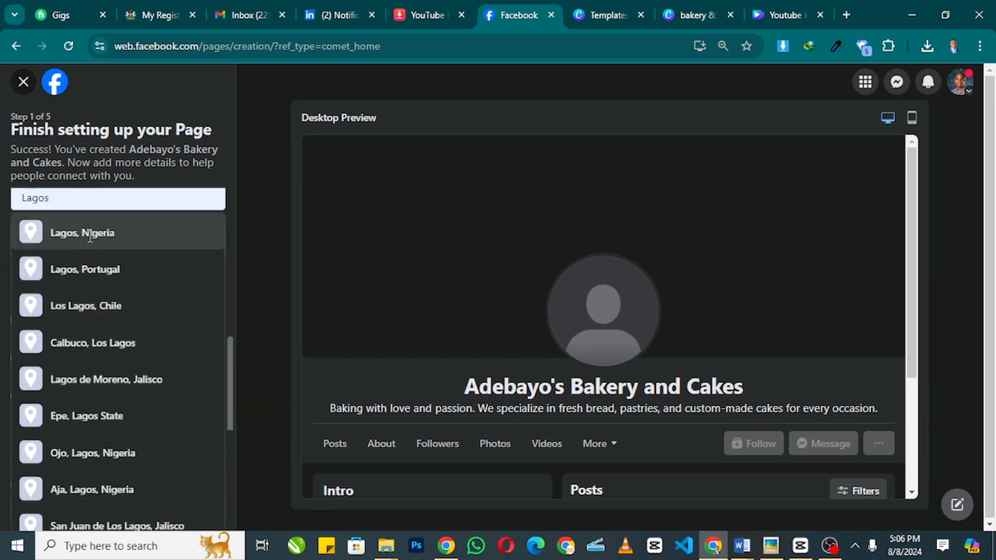
{"action": "left_click", "coordinate": [90, 235]}
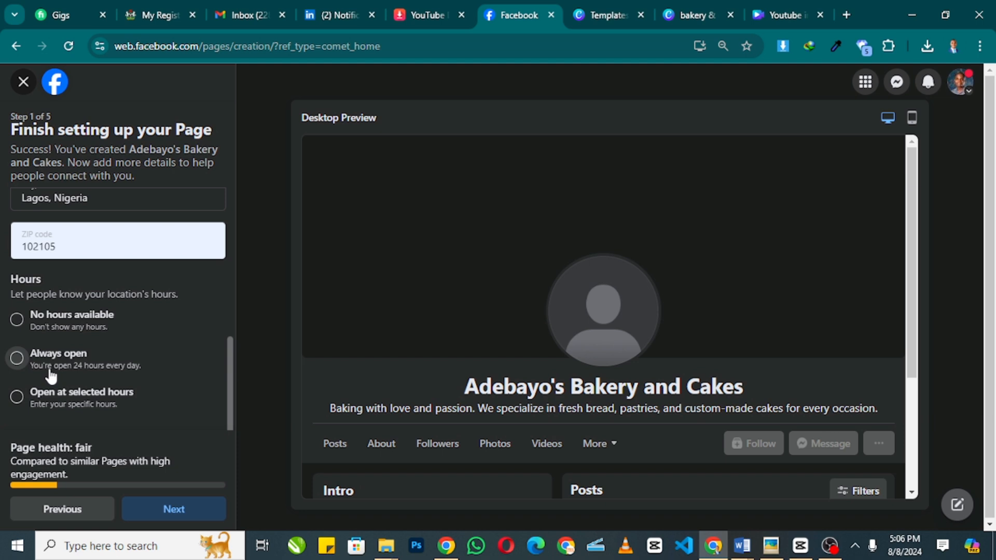
{"action": "left_click", "coordinate": [16, 358]}
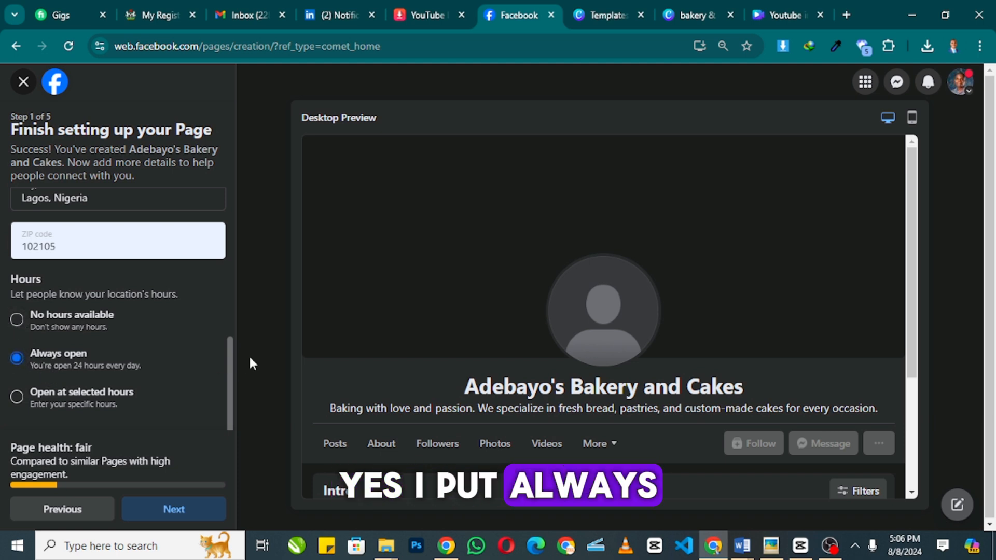
{"action": "left_click", "coordinate": [160, 506]}
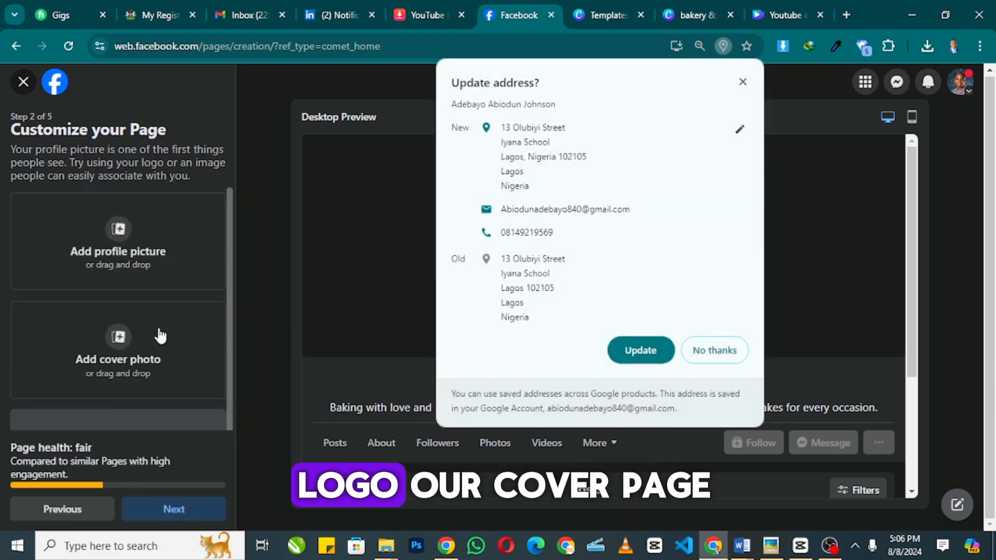
- Dismiss the address prompt and upload the white logo from the bakery logo folder as profile picture
{"action": "left_click", "coordinate": [714, 350]}
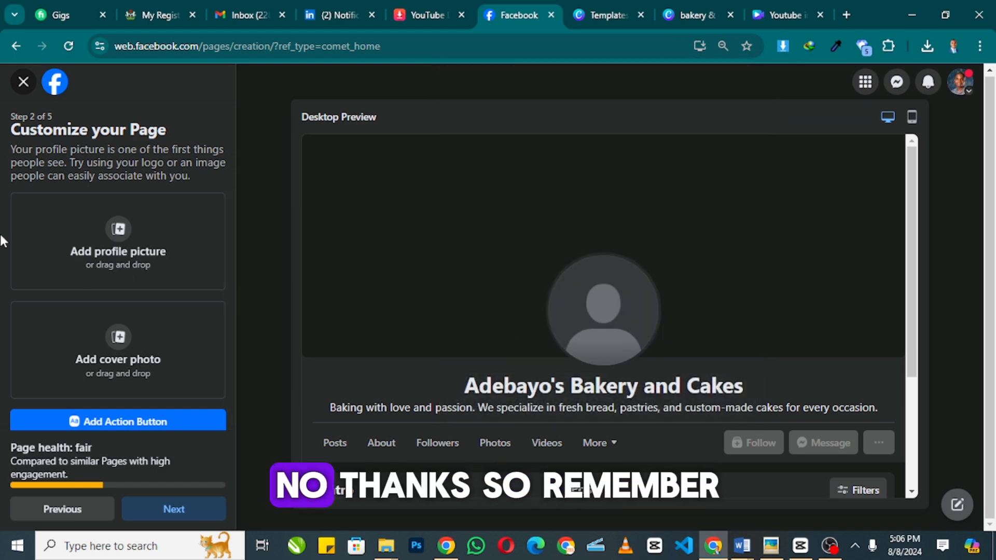
{"action": "left_click", "coordinate": [117, 232]}
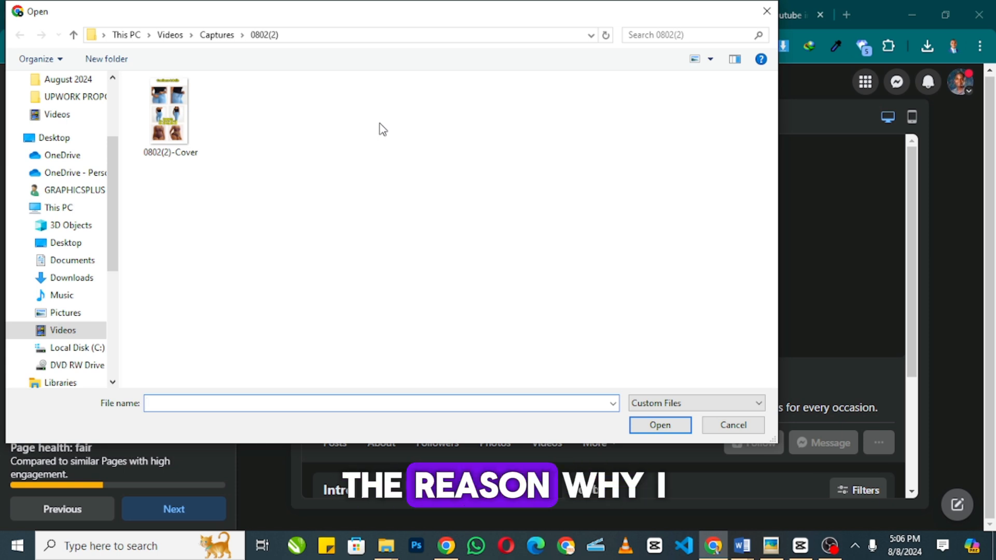
{"action": "left_click", "coordinate": [66, 278]}
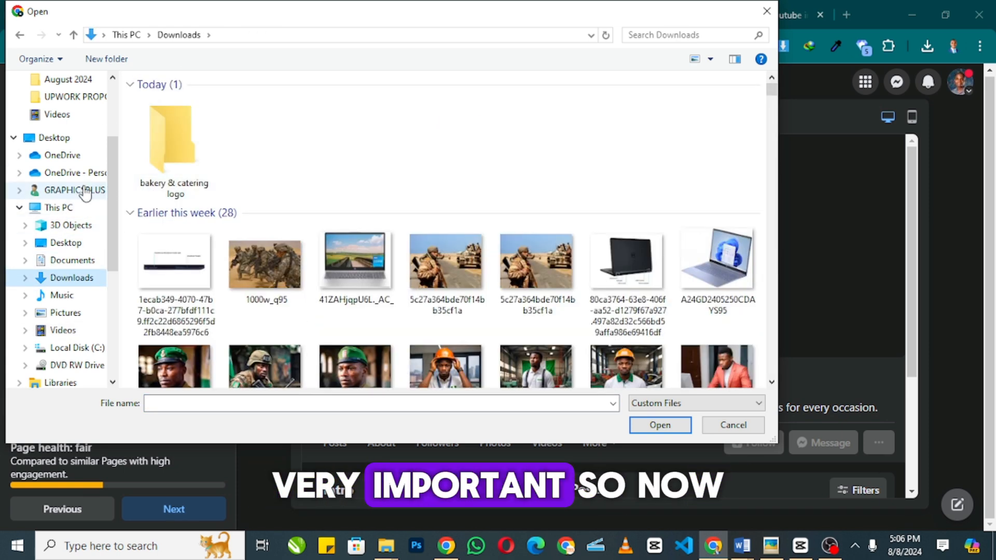
{"action": "double_click", "coordinate": [168, 162]}
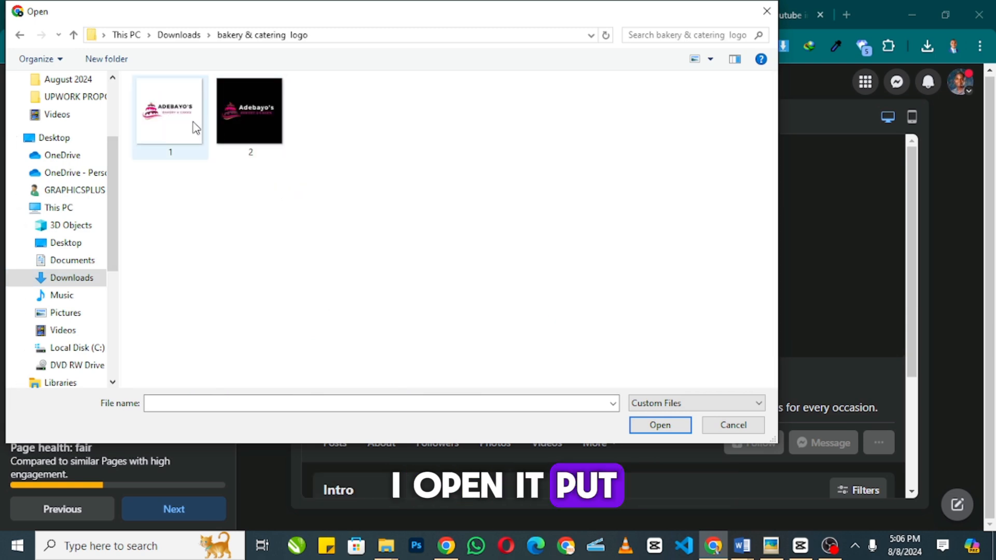
{"action": "left_click", "coordinate": [658, 424]}
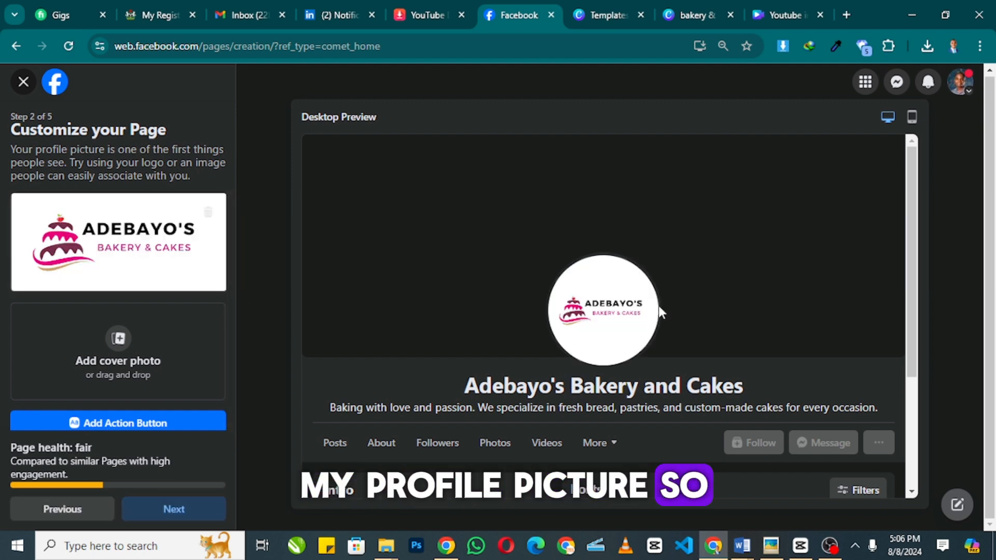
- Upload the black logo, image 2, as the page's cover photo
{"action": "left_click", "coordinate": [123, 328]}
{"action": "left_click", "coordinate": [249, 111]}
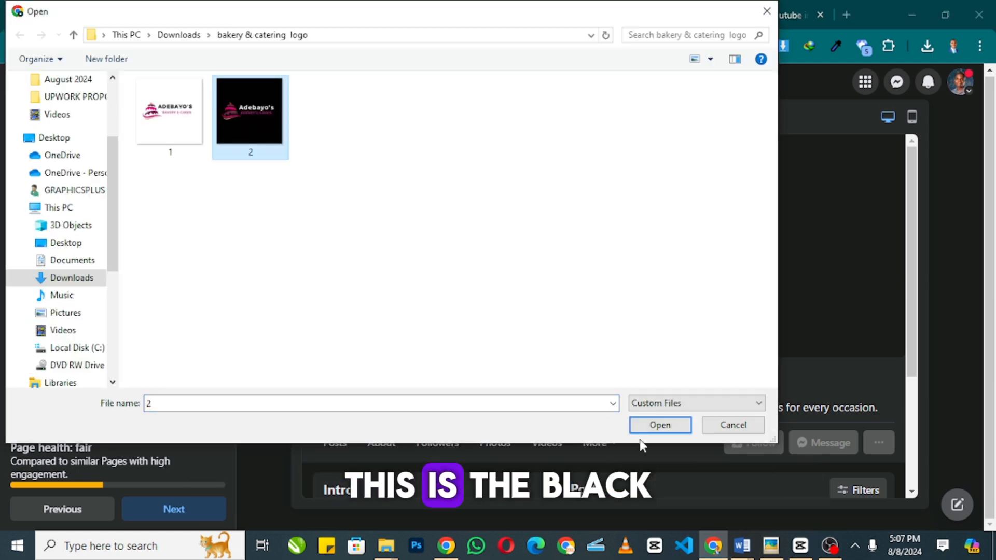
{"action": "left_click", "coordinate": [659, 425]}
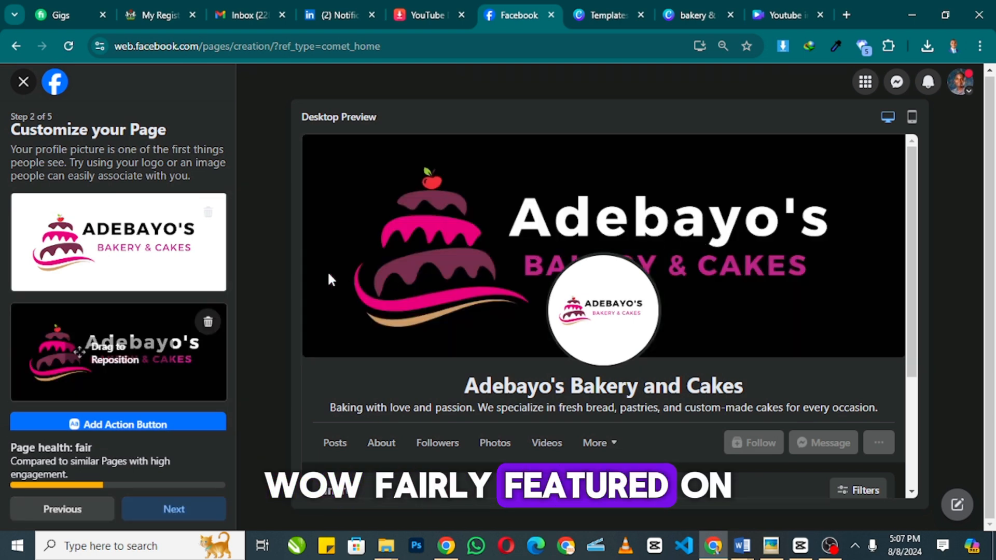
{"action": "scroll", "coordinate": [167, 282], "scroll_direction": "down", "scroll_amount": 1}
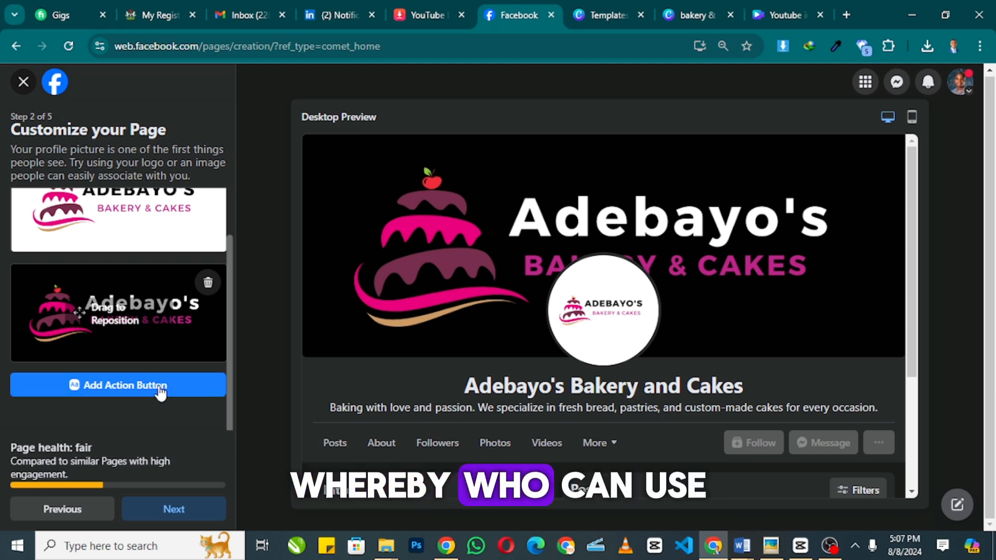
- Add a Send message action button that opens Messenger, and save it
{"action": "left_click", "coordinate": [154, 386]}
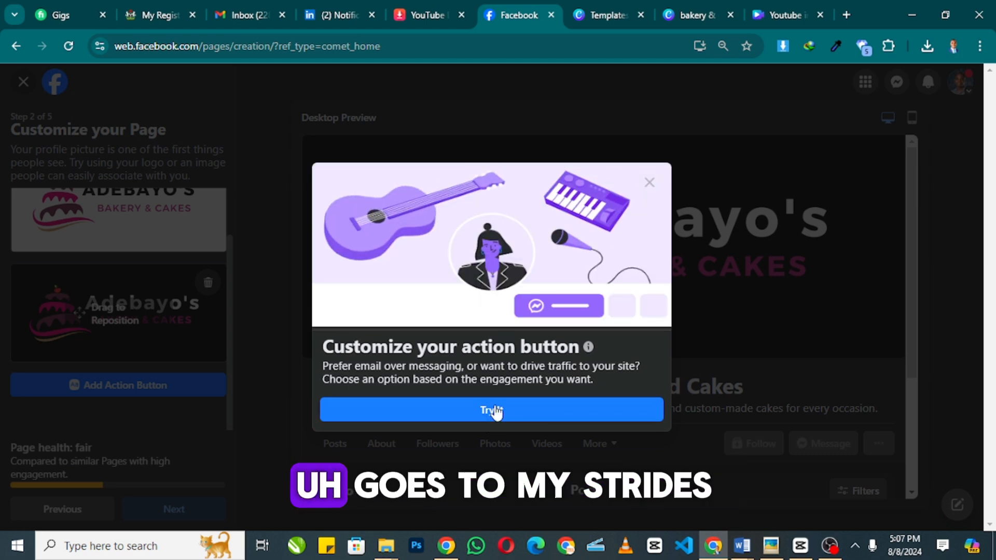
{"action": "left_click", "coordinate": [495, 410]}
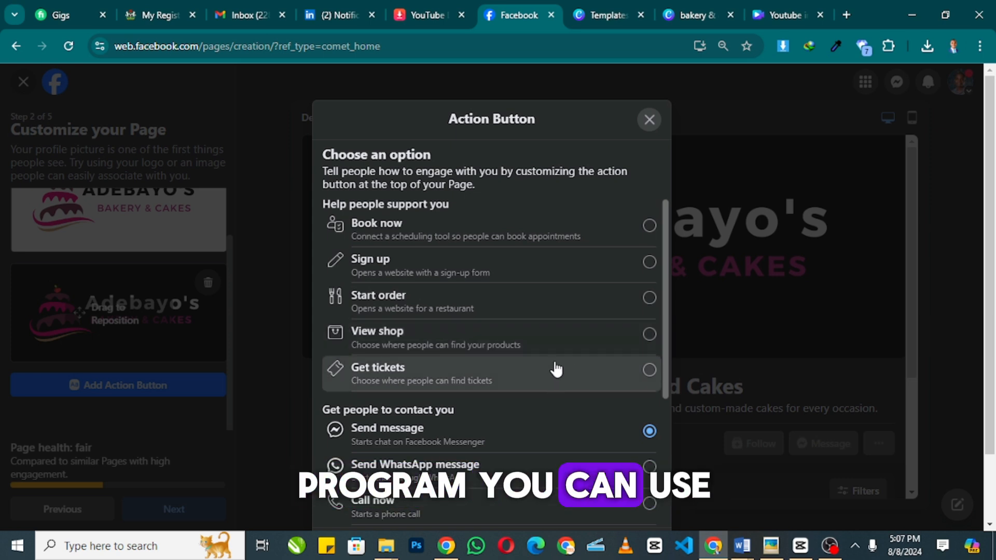
{"action": "scroll", "coordinate": [555, 366], "scroll_direction": "down", "scroll_amount": 3}
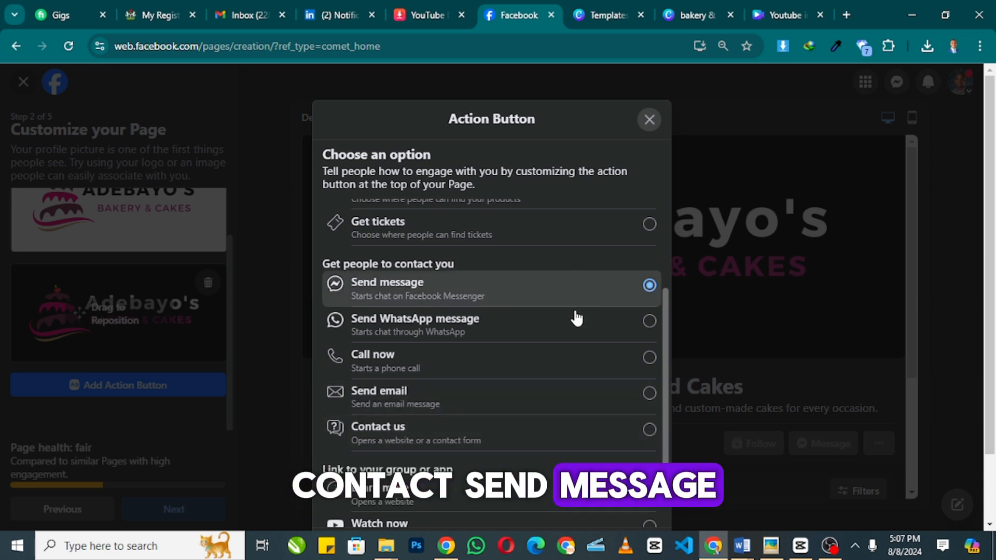
{"action": "scroll", "coordinate": [580, 332], "scroll_direction": "down", "scroll_amount": 3}
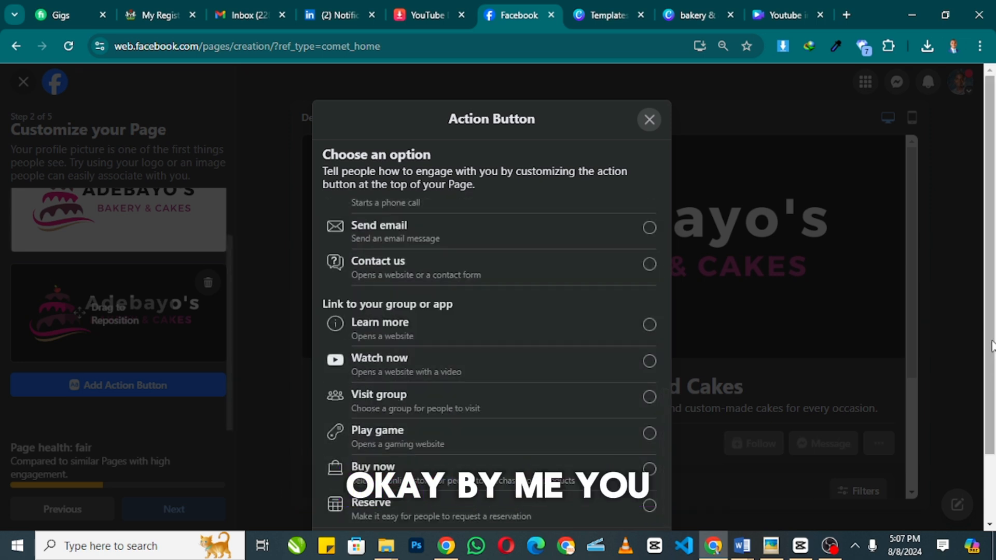
{"action": "scroll", "coordinate": [977, 358], "scroll_direction": "down", "scroll_amount": 2}
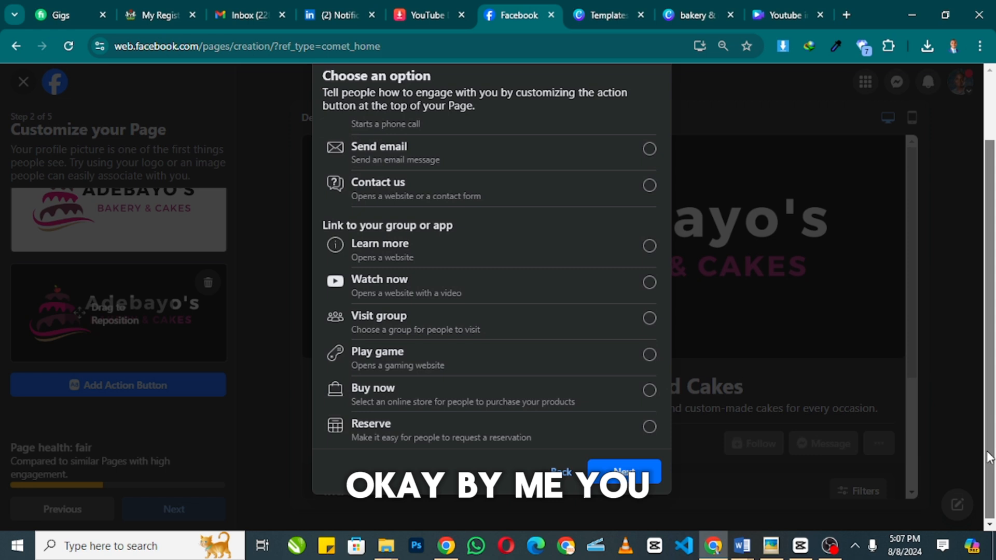
{"action": "left_click", "coordinate": [625, 465]}
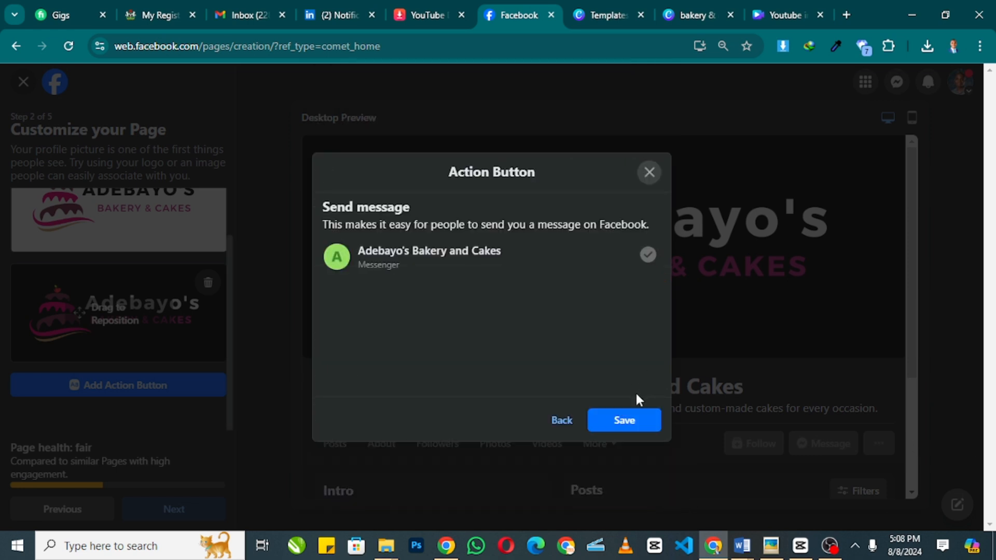
{"action": "left_click", "coordinate": [625, 419]}
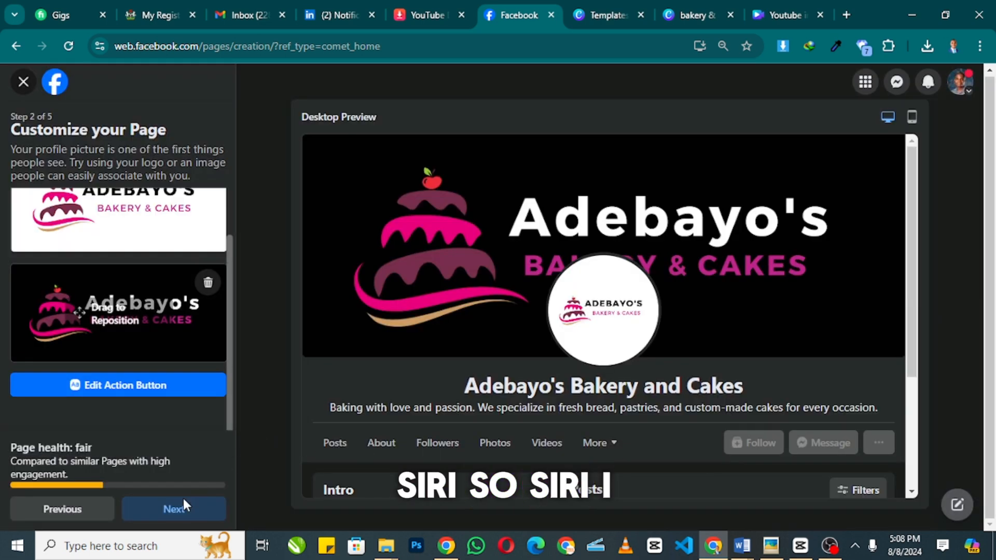
- Move past the action button step and skip the WhatsApp connection
{"action": "left_click", "coordinate": [175, 508]}
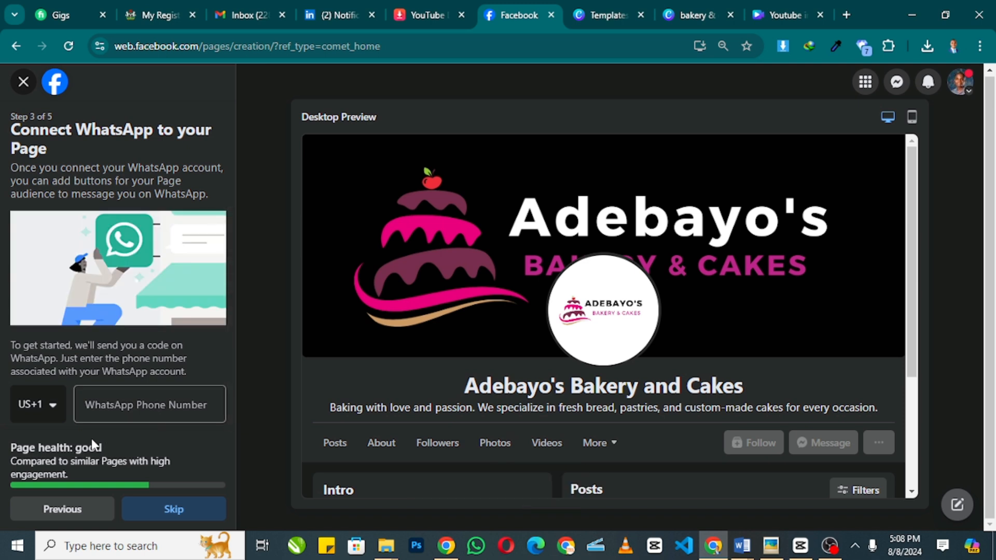
{"action": "scroll", "coordinate": [171, 394], "scroll_direction": "down", "scroll_amount": 1}
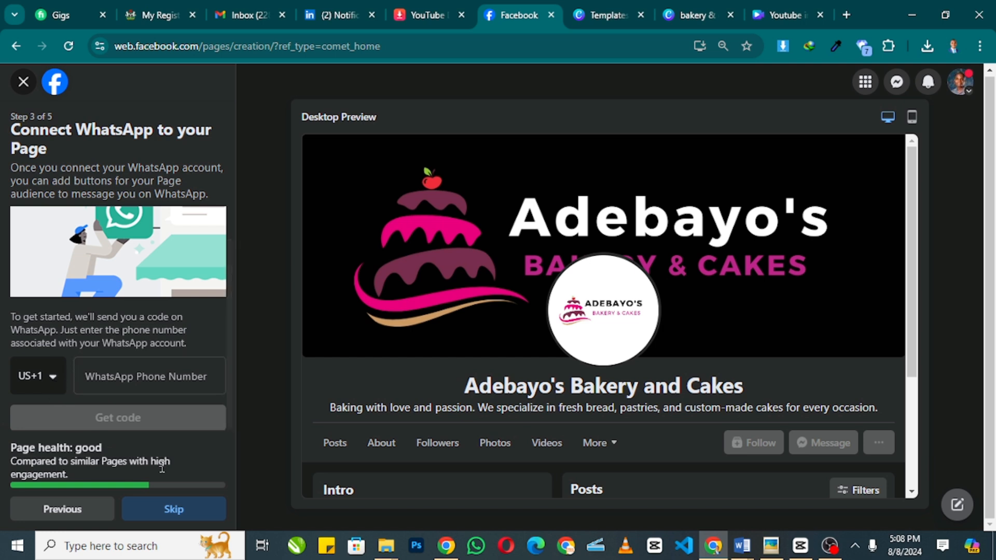
{"action": "left_click", "coordinate": [201, 515]}
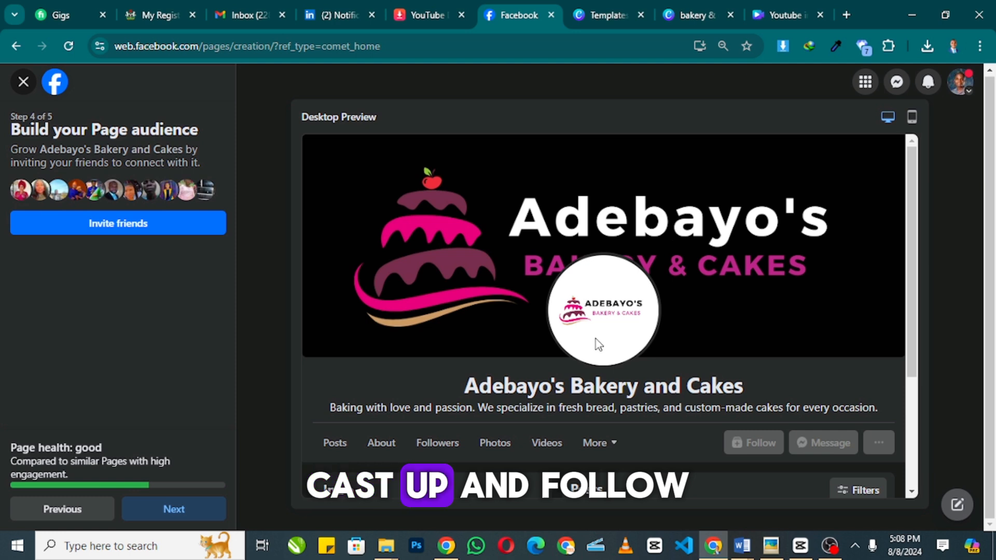
- Invite 1000 friends to the page, then advance to setup step 5 of 5
{"action": "left_click", "coordinate": [114, 227]}
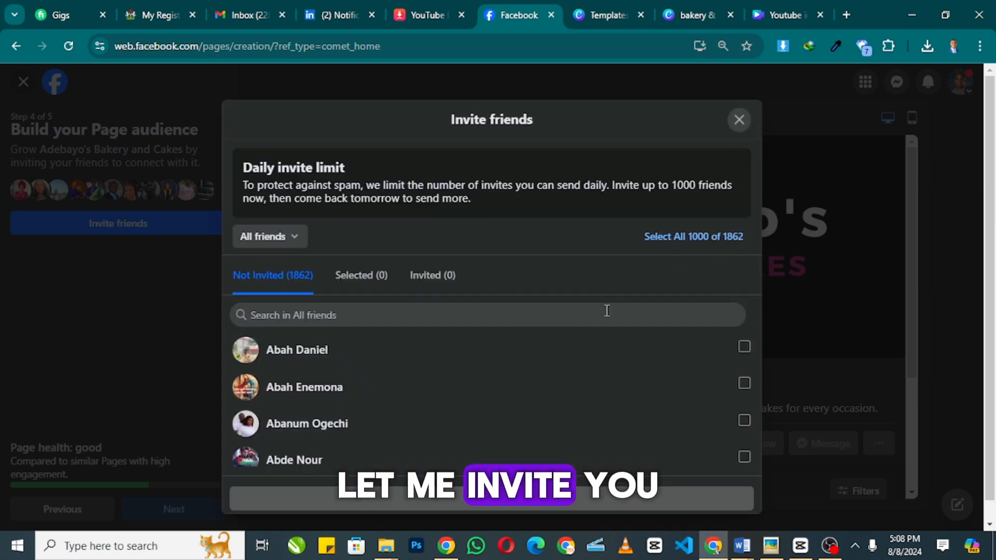
{"action": "left_click", "coordinate": [676, 236]}
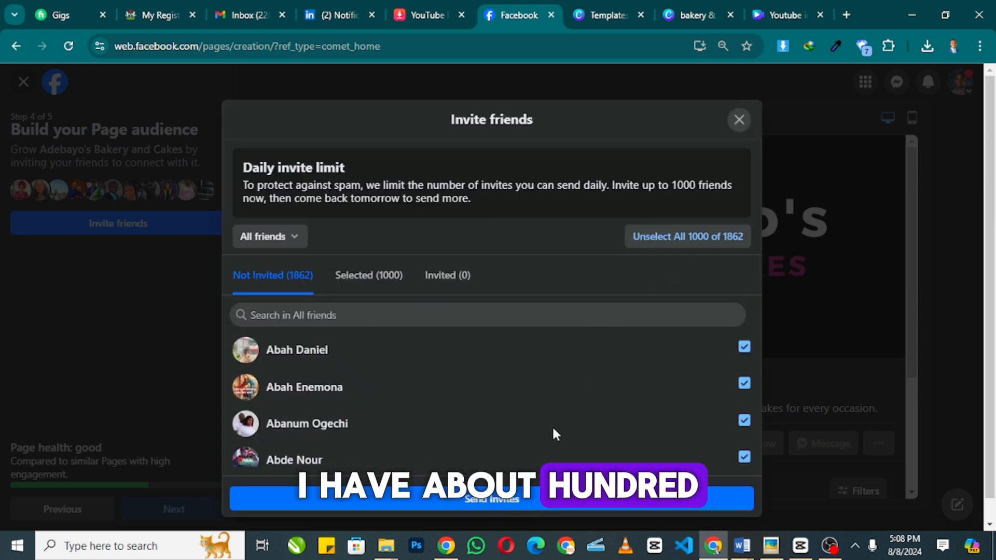
{"action": "left_click", "coordinate": [518, 503]}
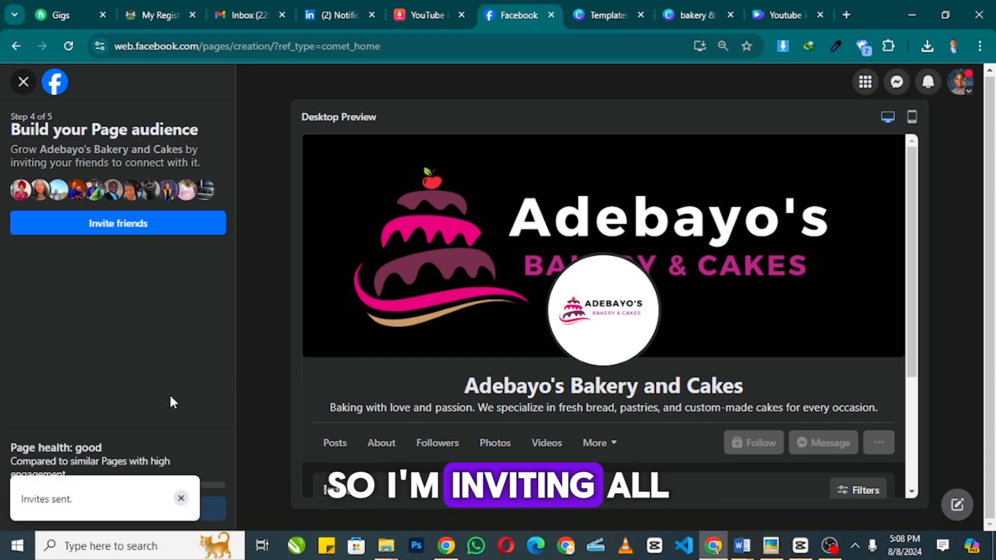
{"action": "left_click", "coordinate": [182, 499]}
{"action": "left_click", "coordinate": [211, 512]}
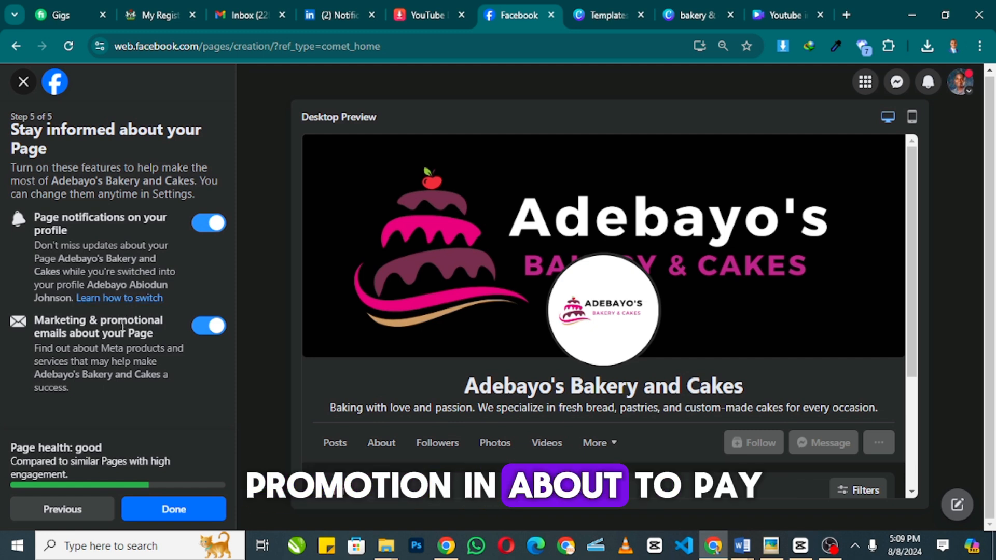
- Finish the page setup and look over the newly created page
{"action": "left_click", "coordinate": [146, 499]}
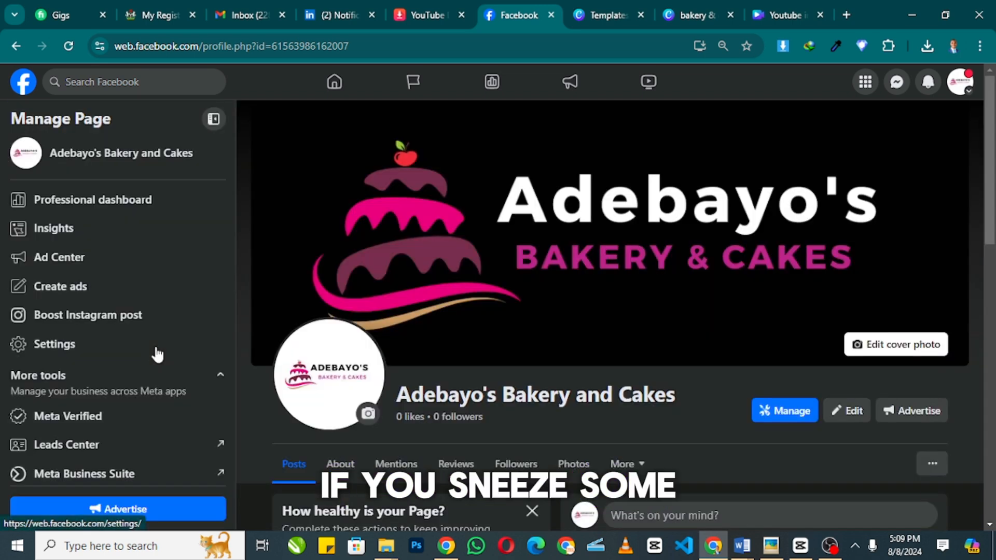
{"action": "scroll", "coordinate": [632, 210], "scroll_direction": "down", "scroll_amount": 1}
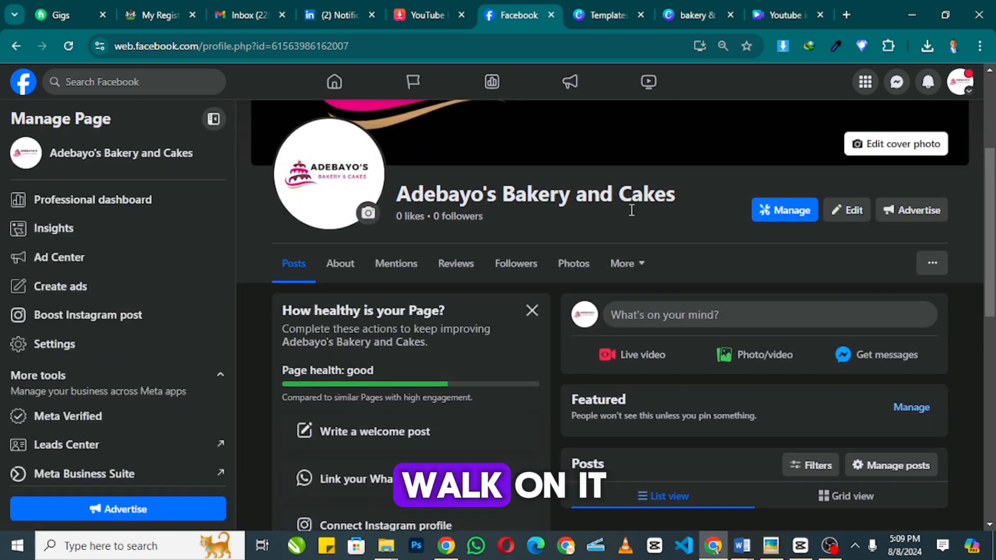
{"action": "scroll", "coordinate": [631, 210], "scroll_direction": "down", "scroll_amount": 5}
{"action": "scroll", "coordinate": [631, 294], "scroll_direction": "up", "scroll_amount": 4}
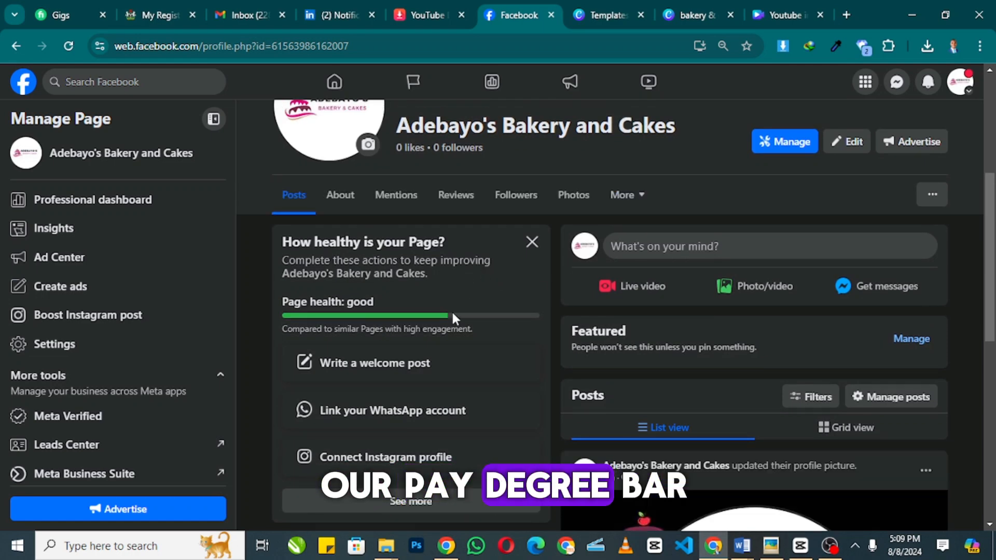
{"action": "scroll", "coordinate": [571, 353], "scroll_direction": "down", "scroll_amount": 1}
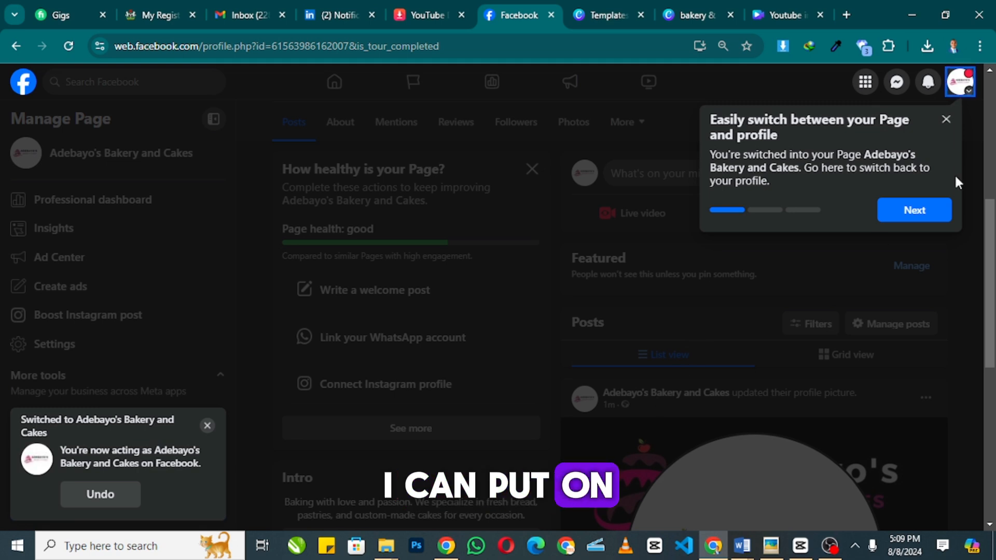
- Step through the page tour tips to the end and browse the finished page
{"action": "left_click", "coordinate": [927, 218]}
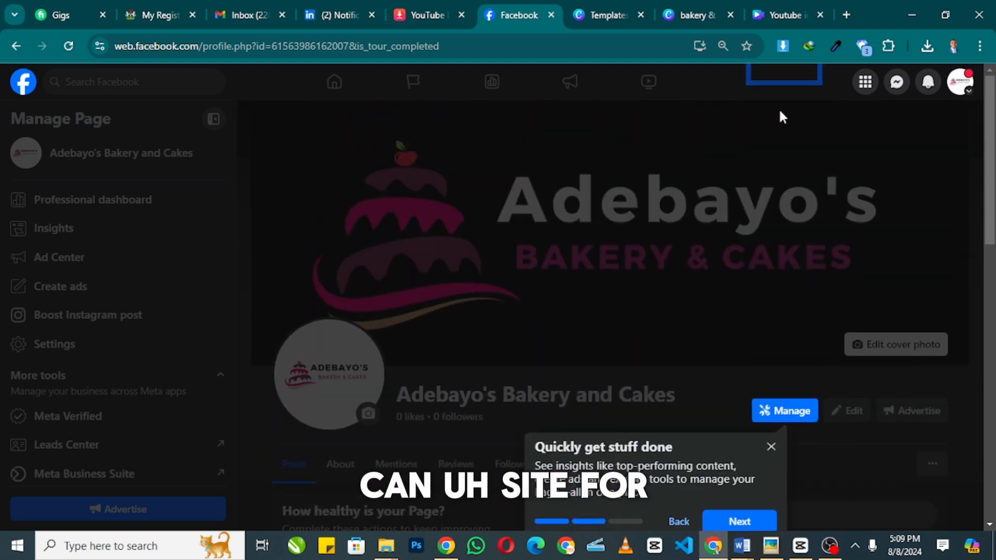
{"action": "scroll", "coordinate": [770, 129], "scroll_direction": "down", "scroll_amount": 3}
{"action": "left_click", "coordinate": [728, 303]}
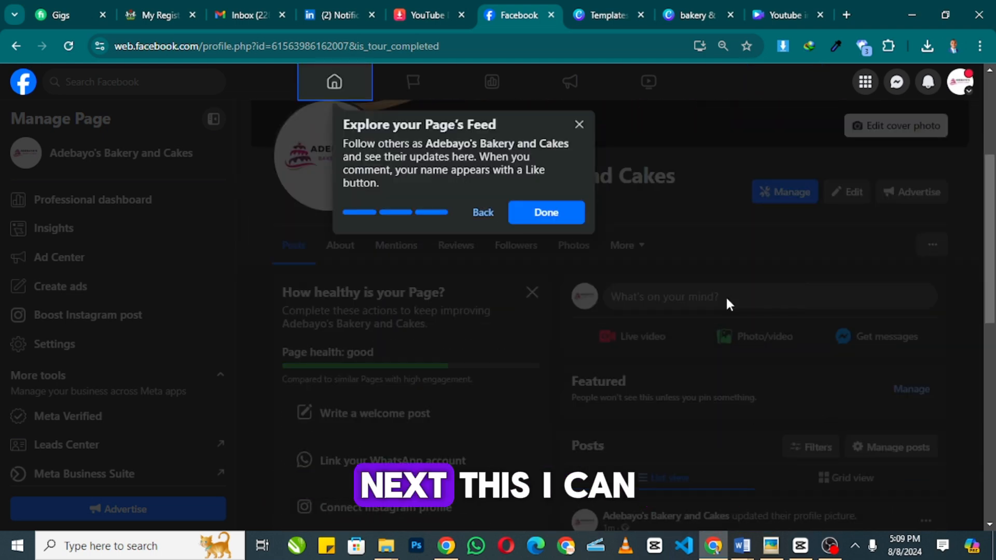
{"action": "left_click", "coordinate": [555, 217]}
{"action": "scroll", "coordinate": [299, 374], "scroll_direction": "down", "scroll_amount": 3}
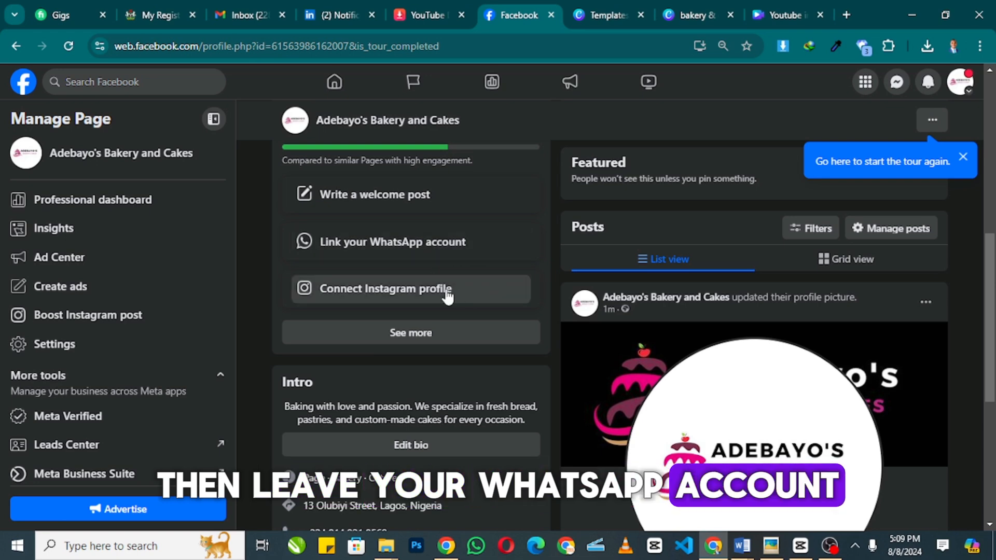
{"action": "scroll", "coordinate": [449, 273], "scroll_direction": "down", "scroll_amount": 3}
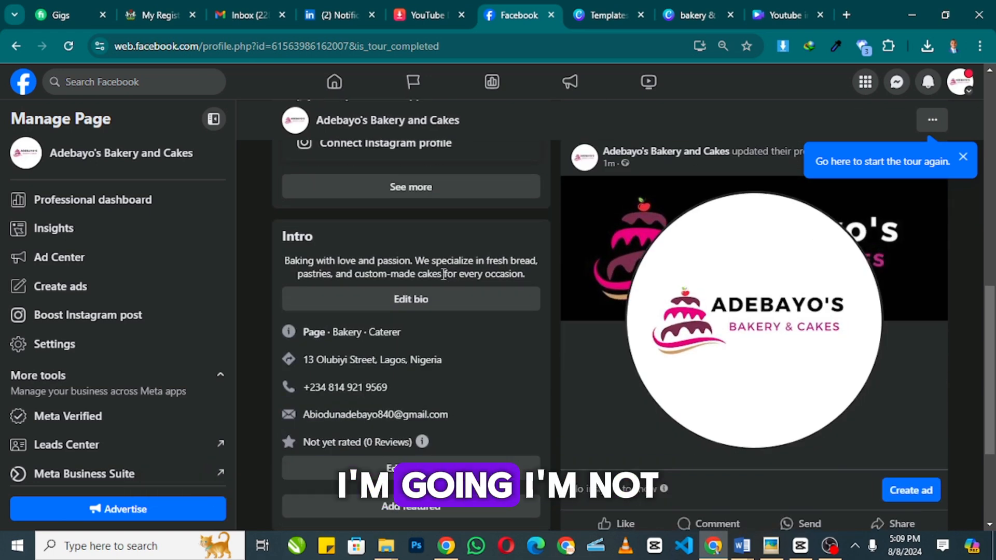
{"action": "scroll", "coordinate": [444, 273], "scroll_direction": "up", "scroll_amount": 6}
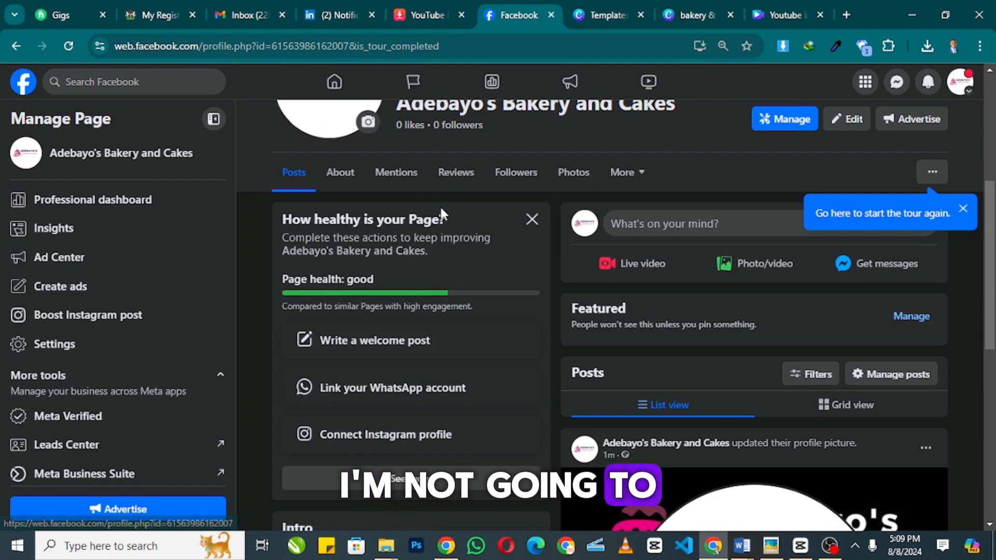
{"action": "scroll", "coordinate": [440, 208], "scroll_direction": "down", "scroll_amount": 3}
{"action": "scroll", "coordinate": [459, 240], "scroll_direction": "up", "scroll_amount": 3}
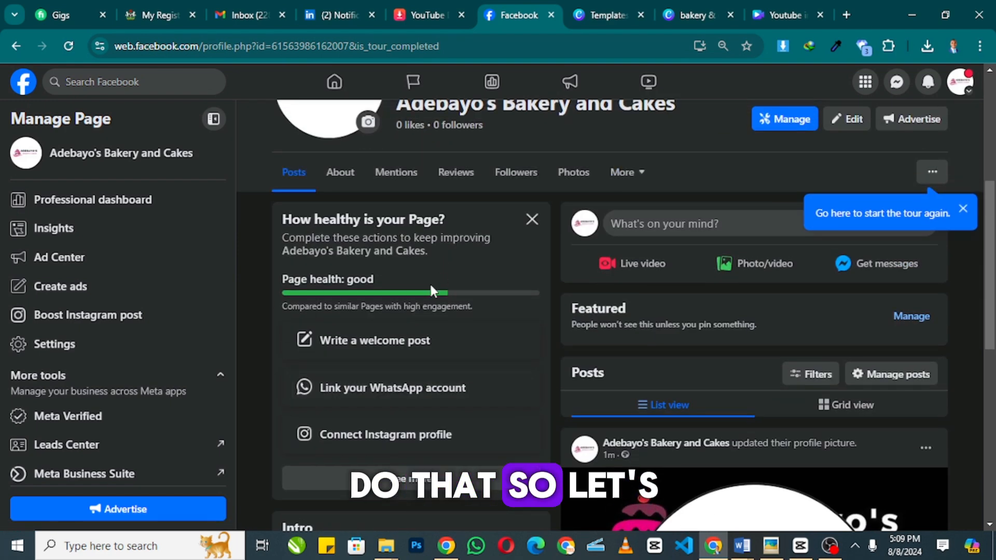
- Write the welcome post 'Welcome to my page. I specialized in making cakes for your event at a good pric'
{"action": "left_click", "coordinate": [413, 340]}
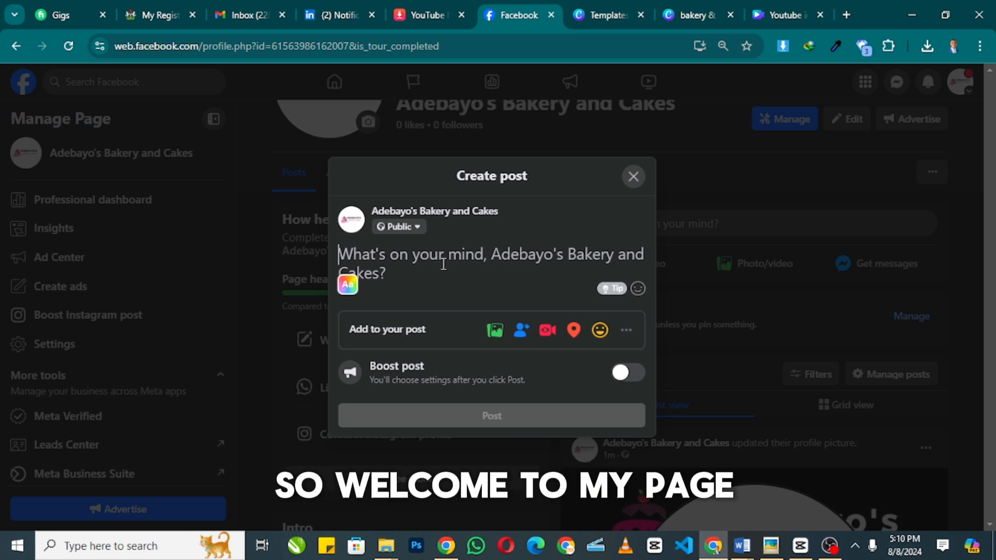
{"action": "type", "text": "WELCOEM"}
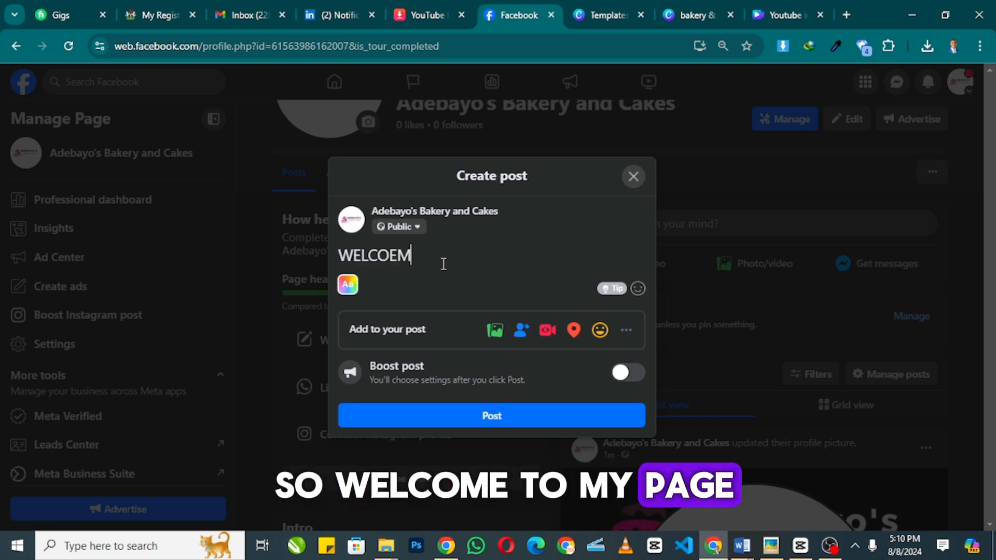
{"action": "key", "text": "BackSpace"}
{"action": "key", "text": "BackSpace"}
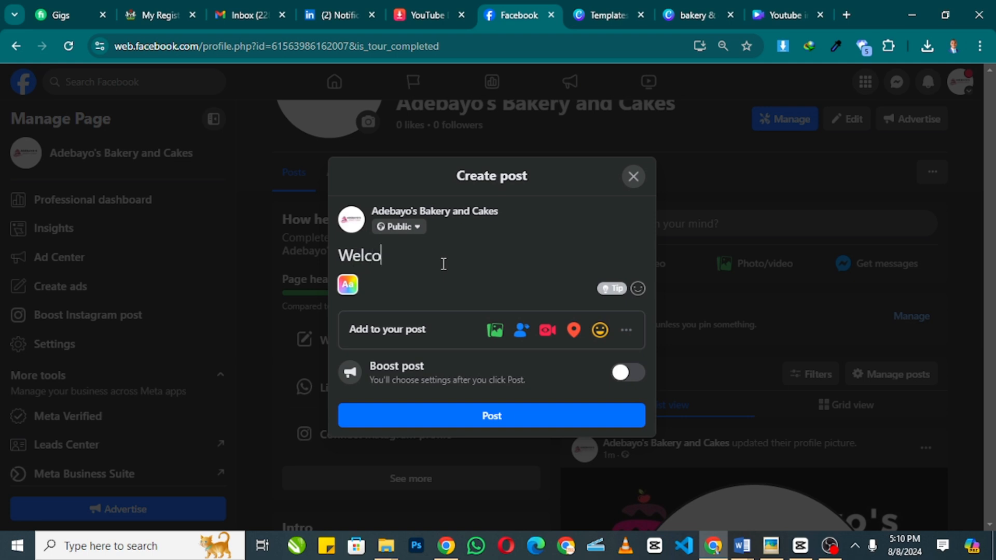
{"action": "type", "text": "me tyo"}
{"action": "key", "text": "BackSpace"}
{"action": "key", "text": "BackSpace"}
{"action": "type", "text": "o"}
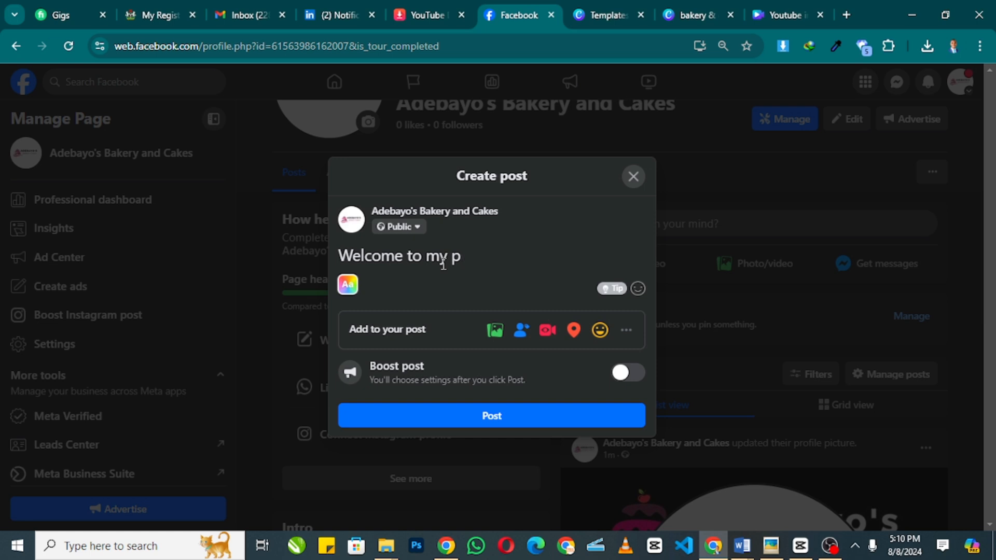
{"action": "type", "text": " my page. I dse"}
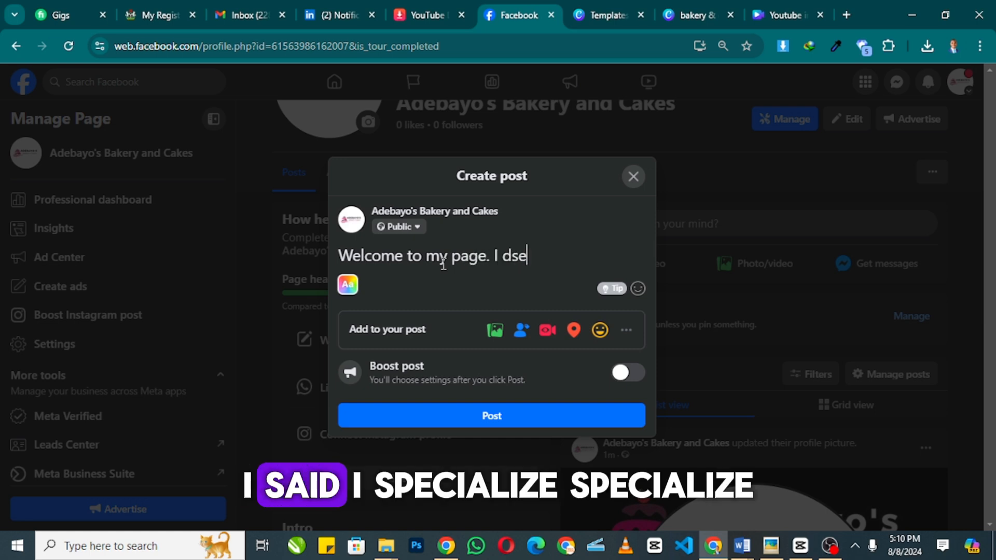
{"action": "key", "text": "BackSpace"}
{"action": "key", "text": "BackSpace"}
{"action": "key", "text": "BackSpace"}
{"action": "type", "text": "sepcia"}
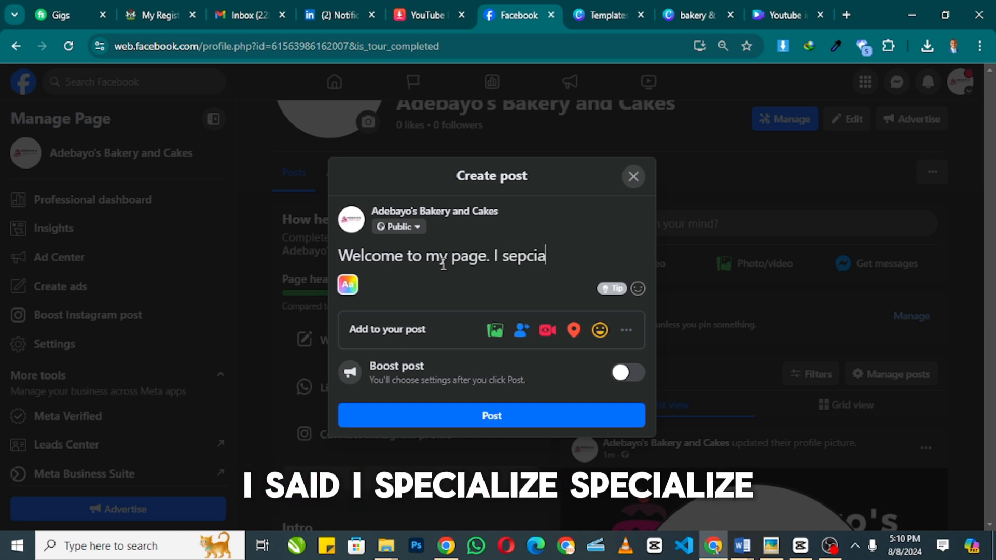
{"action": "type", "text": "pe"}
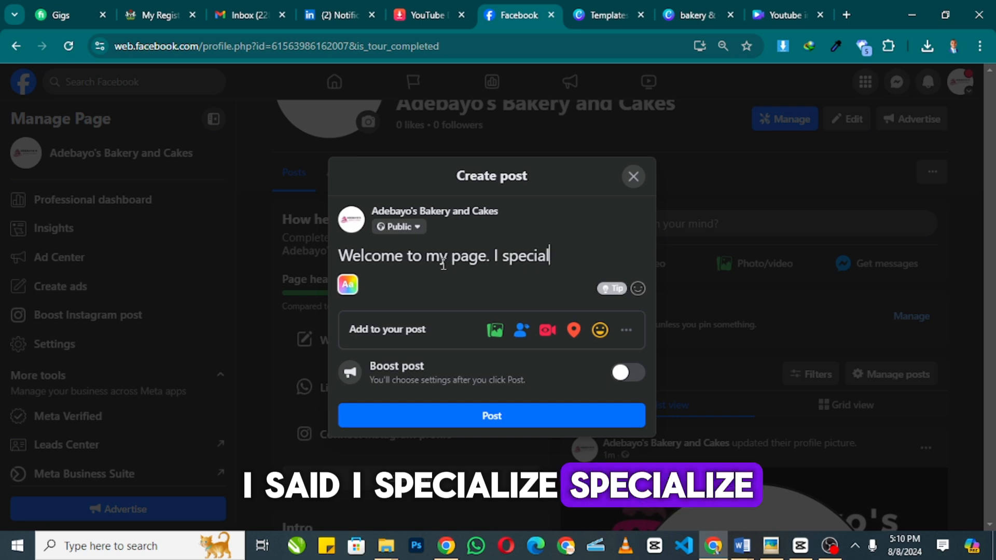
{"action": "type", "text": "cialized"}
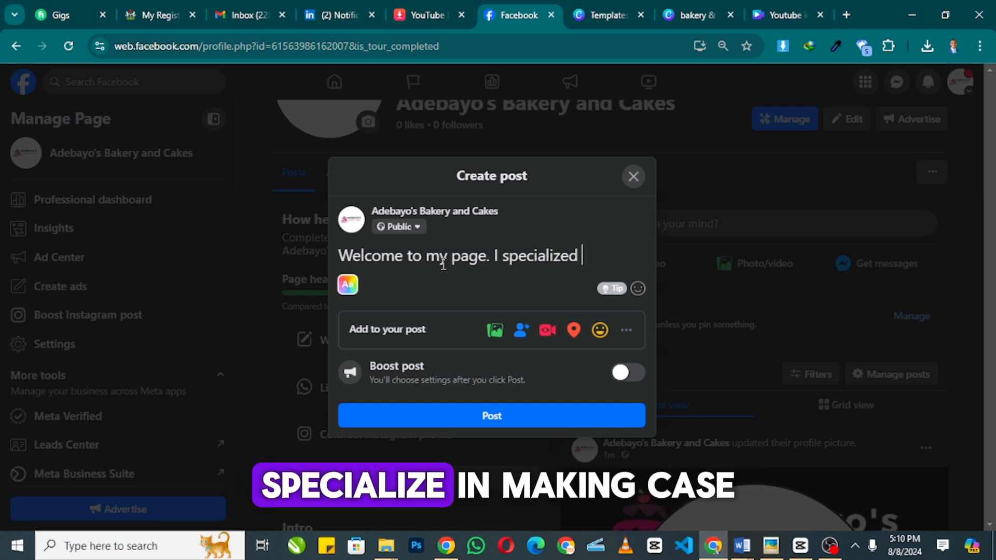
{"action": "type", "text": " in making "}
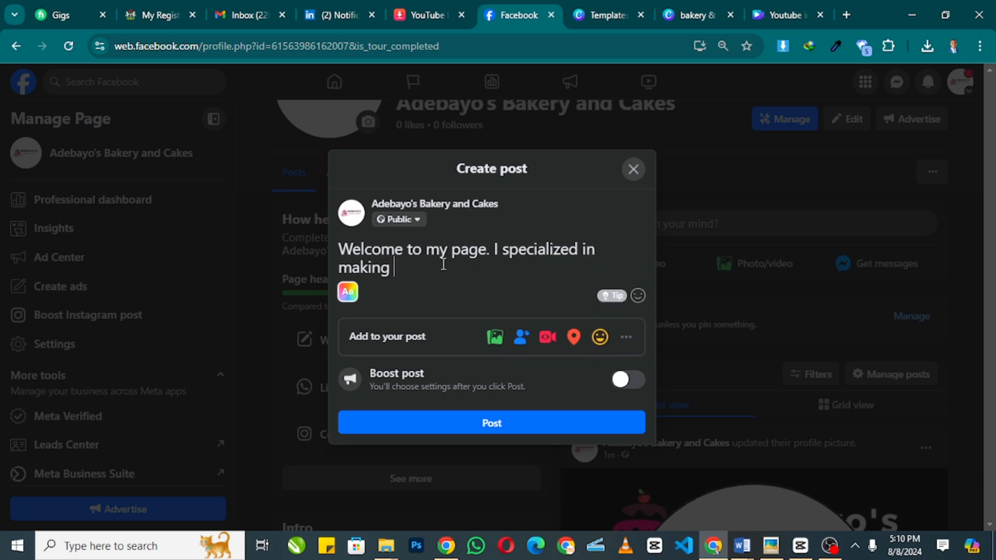
{"action": "type", "text": "cskes"}
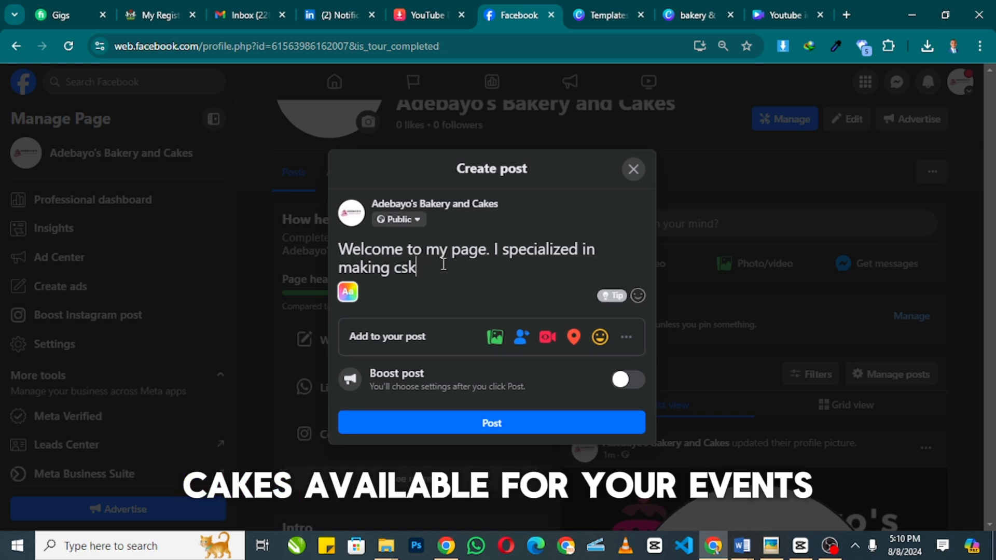
{"action": "key", "text": "BackSpace"}
{"action": "key", "text": "BackSpace"}
{"action": "type", "text": "akess f"}
{"action": "key", "text": "BackSpace"}
{"action": "key", "text": "BackSpace"}
{"action": "key", "text": "BackSpace"}
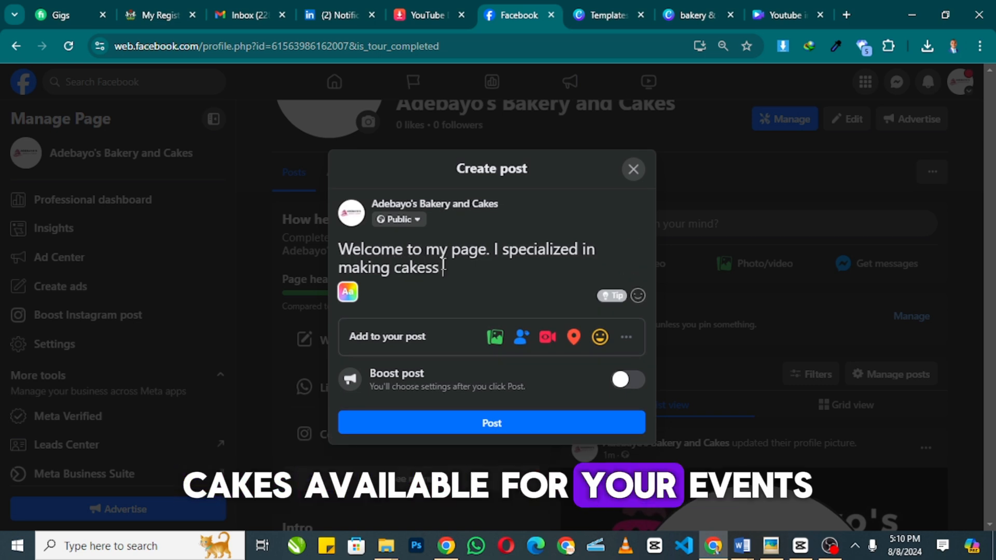
{"action": "type", "text": "for your"}
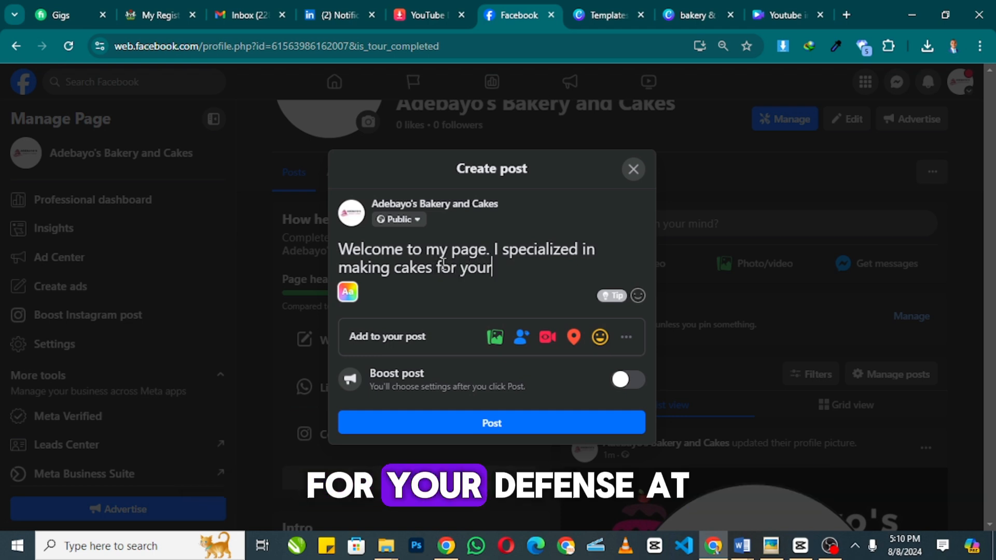
{"action": "type", "text": " event at a good price"}
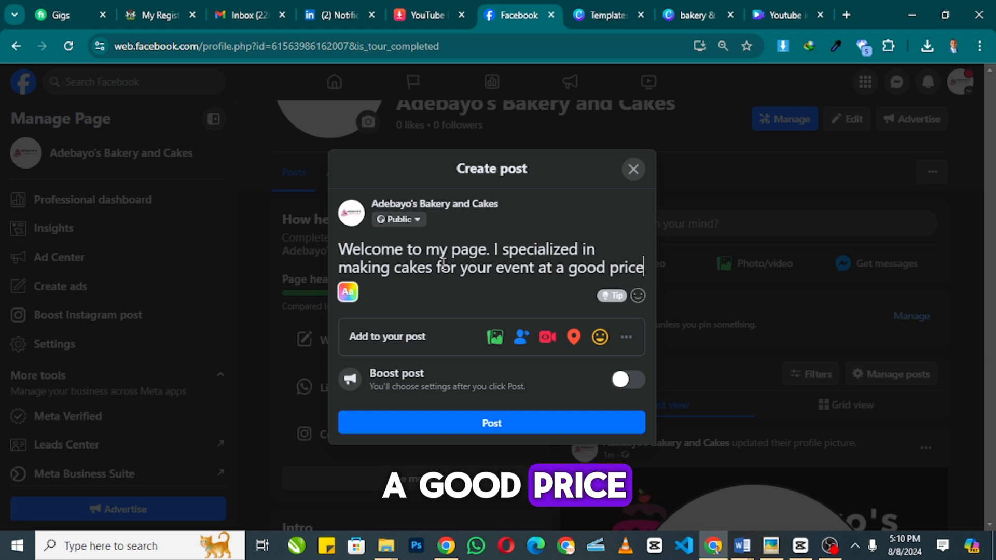
- Put the post on the magenta-purple gradient background and publish it
{"action": "left_click", "coordinate": [348, 292]}
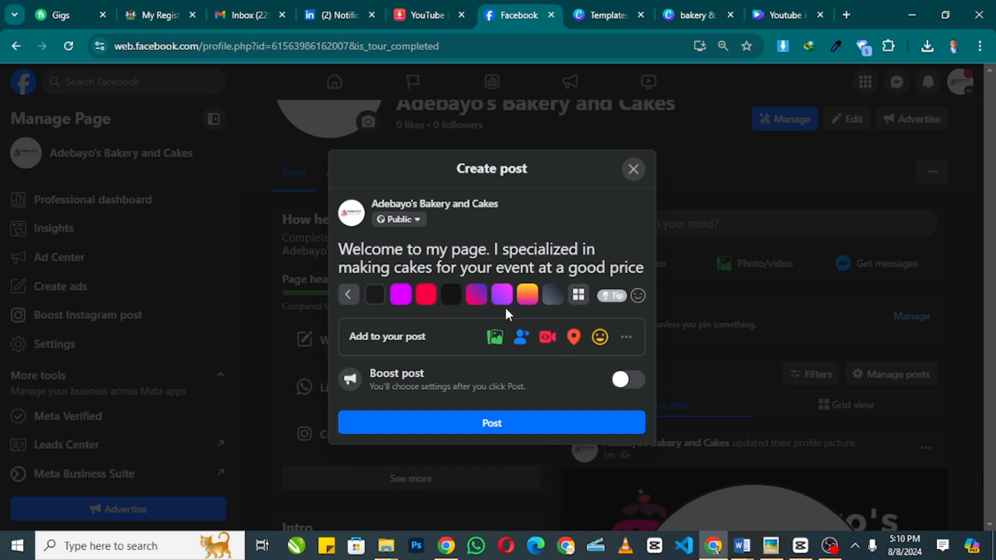
{"action": "left_click", "coordinate": [502, 295]}
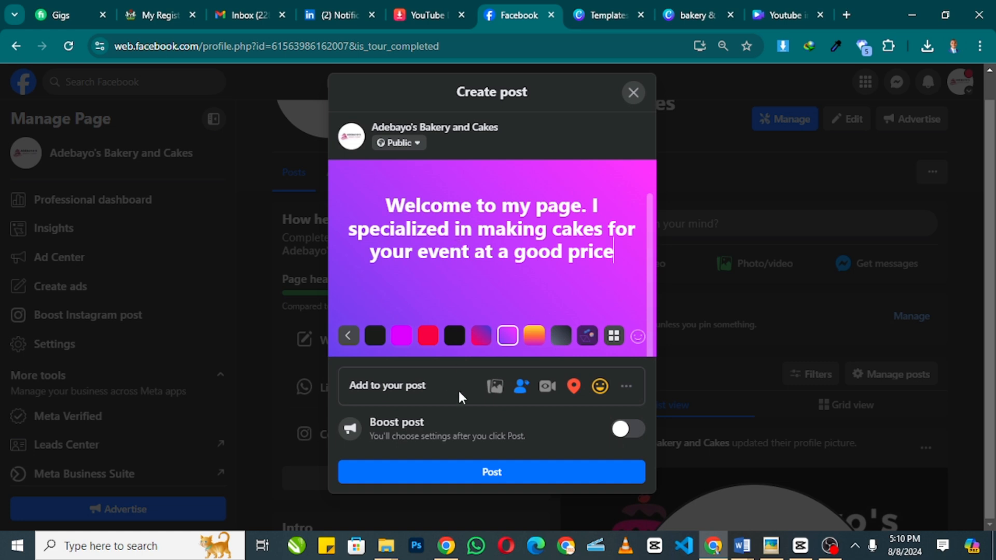
{"action": "left_click", "coordinate": [513, 472]}
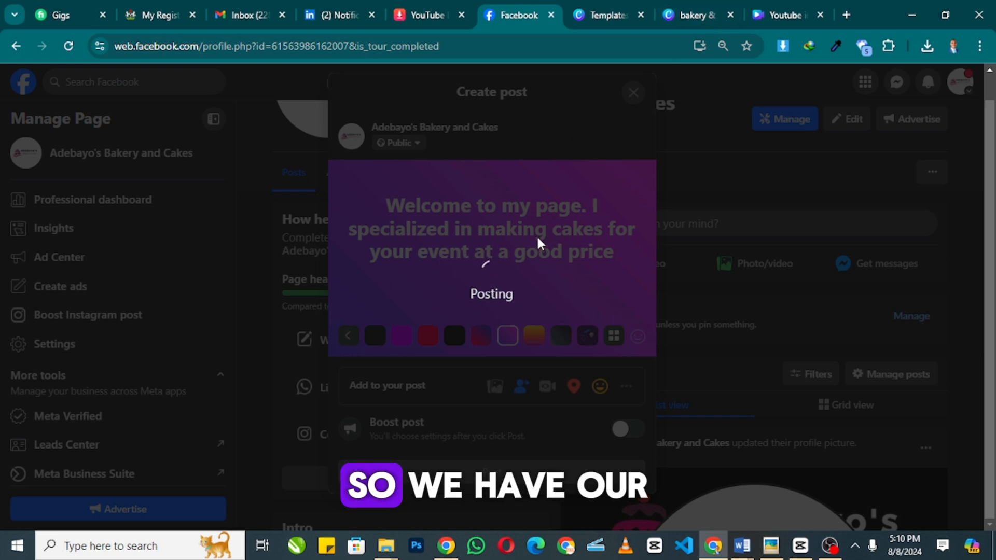
- Select the page's web address and the page name Adebayo's Bakery and Cakes
{"action": "scroll", "coordinate": [661, 275], "scroll_direction": "down", "scroll_amount": 3}
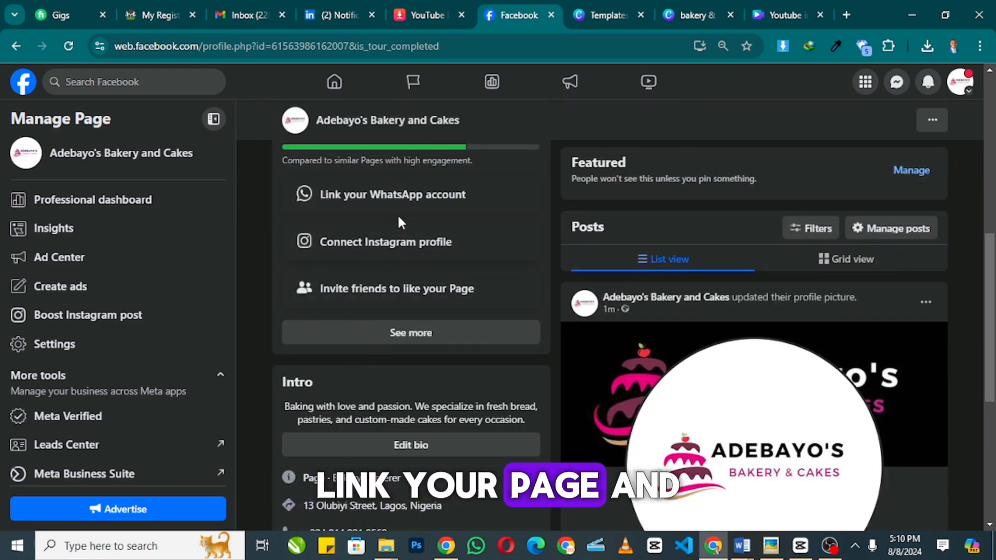
{"action": "scroll", "coordinate": [481, 230], "scroll_direction": "up", "scroll_amount": 2}
{"action": "scroll", "coordinate": [480, 230], "scroll_direction": "up", "scroll_amount": 6}
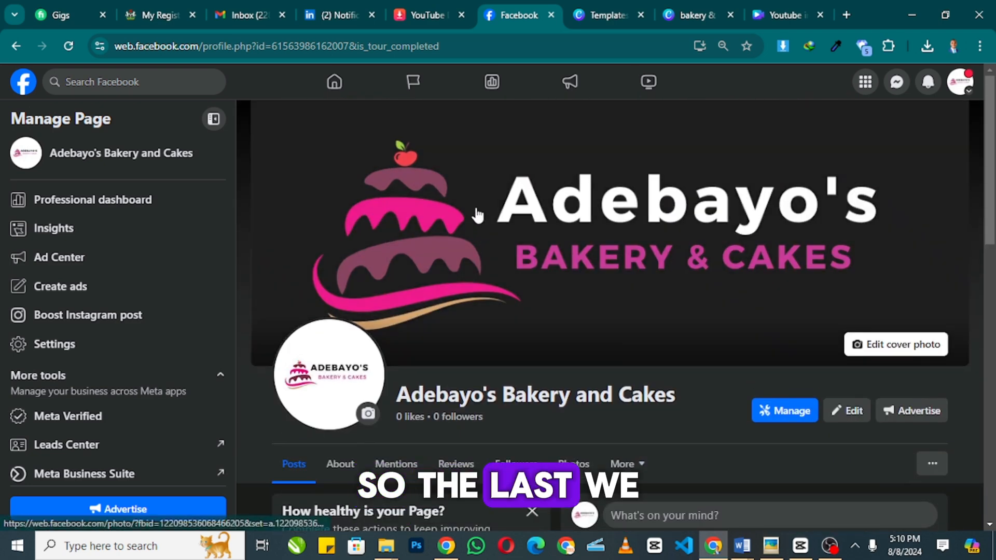
{"action": "scroll", "coordinate": [477, 218], "scroll_direction": "down", "scroll_amount": 7}
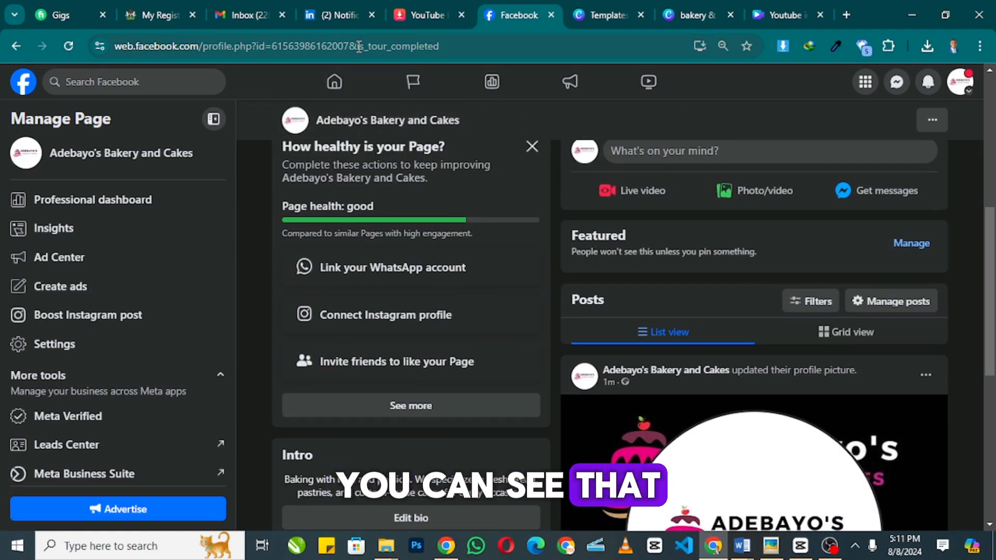
{"action": "left_click", "coordinate": [456, 43]}
{"action": "left_click_drag", "start_coordinate": [456, 43], "coordinate": [114, 47]}
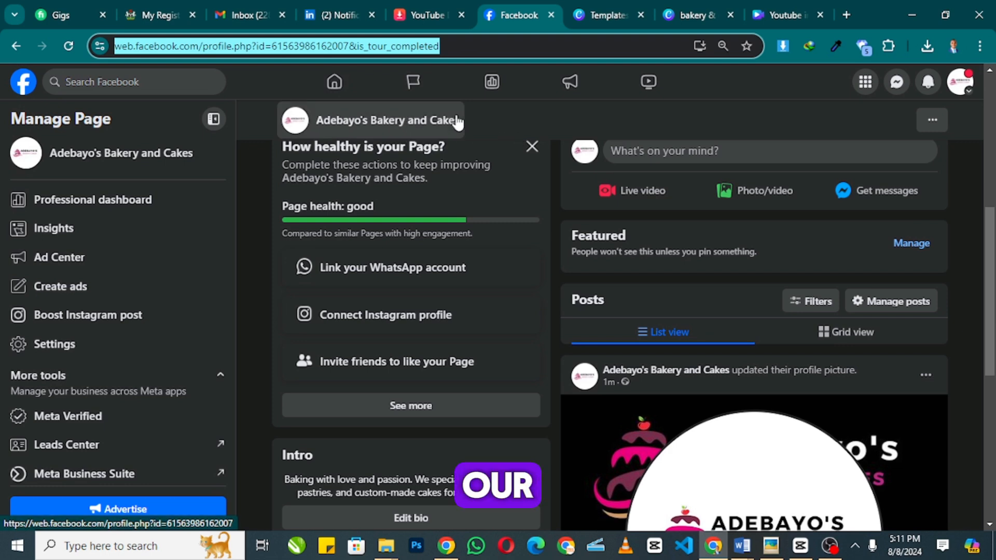
{"action": "left_click_drag", "start_coordinate": [192, 155], "coordinate": [51, 164]}
{"action": "key", "text": "ctrl+c"}
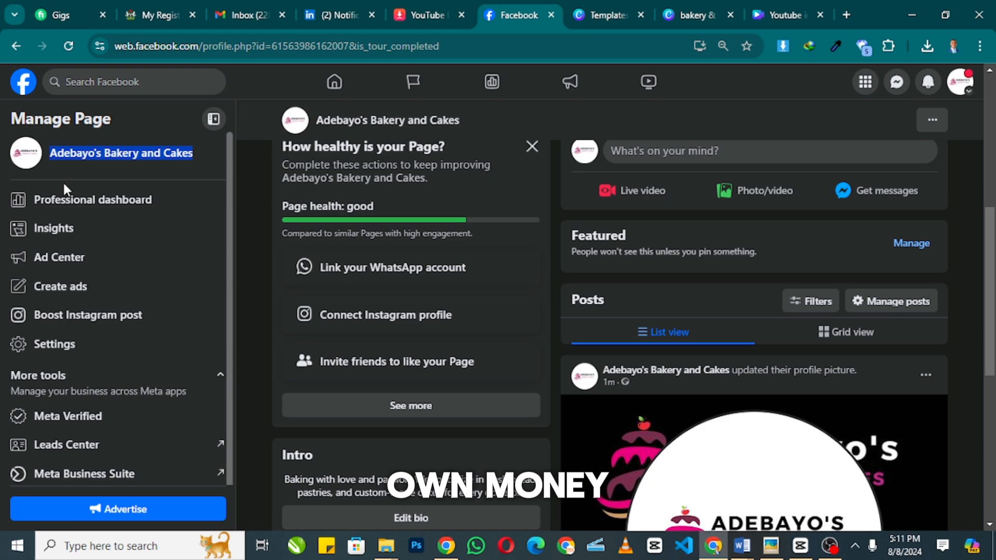
- Go to Settings > Page setup, view the Name row, and open the Username editor
{"action": "left_click", "coordinate": [59, 342]}
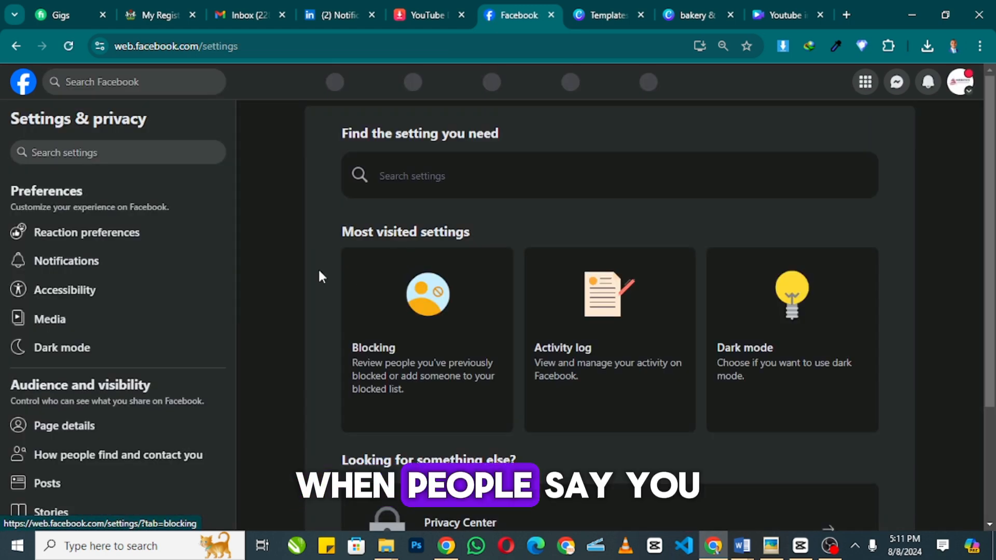
{"action": "scroll", "coordinate": [96, 310], "scroll_direction": "down", "scroll_amount": 5}
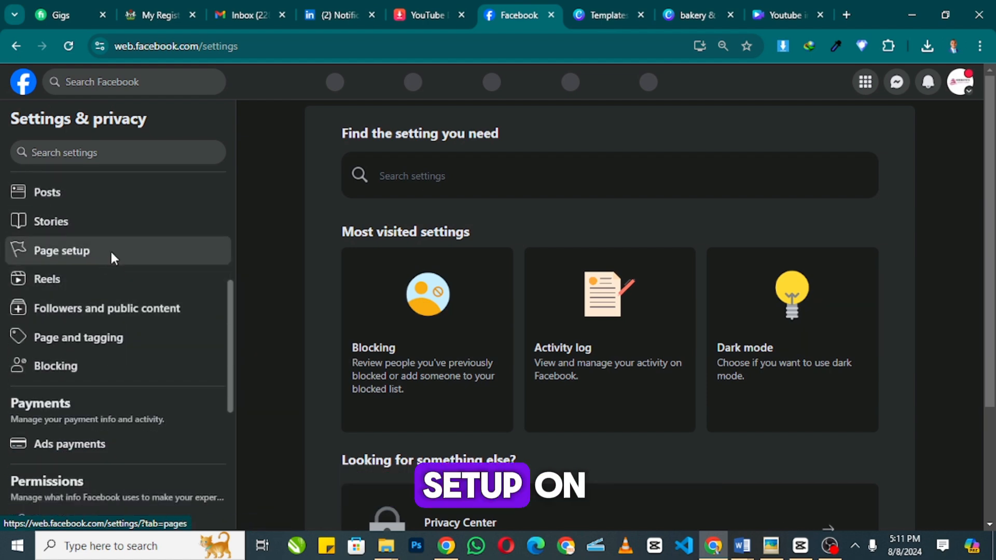
{"action": "left_click", "coordinate": [113, 259]}
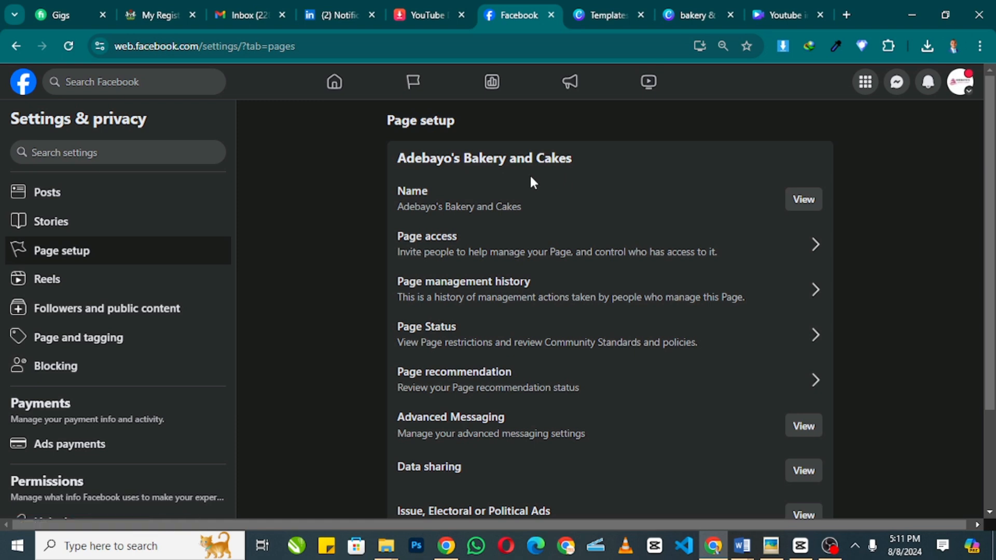
{"action": "left_click", "coordinate": [802, 205]}
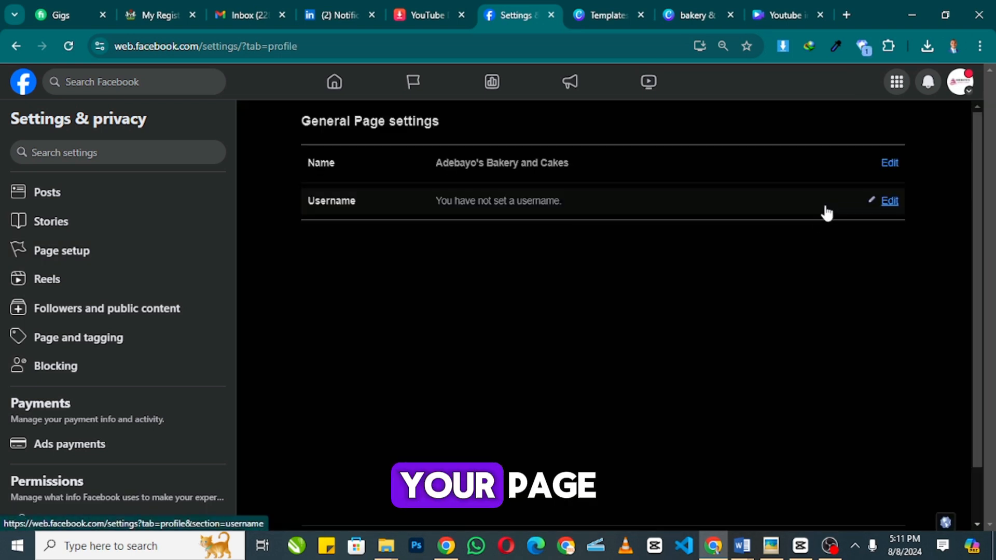
{"action": "left_click", "coordinate": [886, 202]}
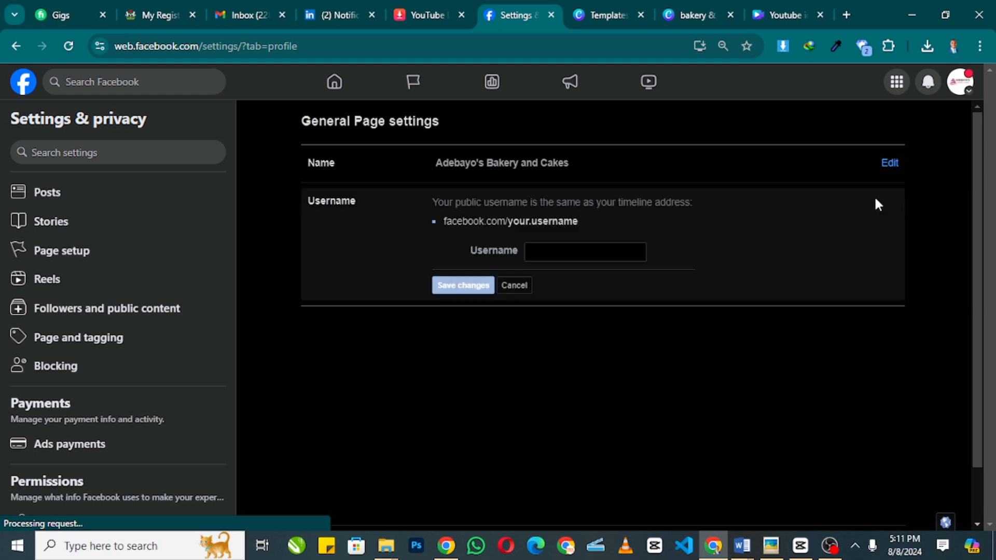
- Paste the page name as username, trim it to AdebayoBakeryandCakes, and save changes
{"action": "left_click", "coordinate": [532, 251]}
{"action": "key", "text": "ctrl+v"}
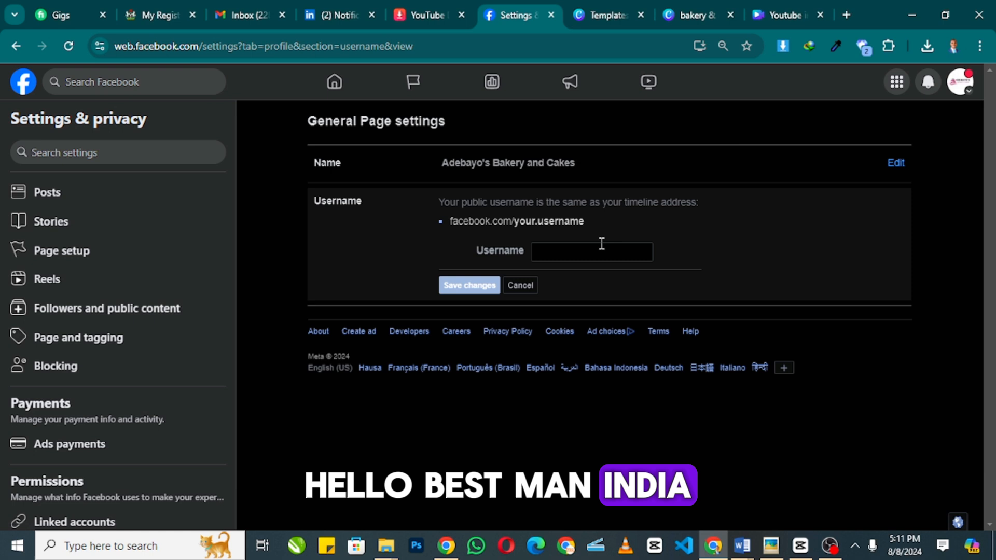
{"action": "left_click", "coordinate": [593, 249]}
{"action": "key", "text": "ctrl+v"}
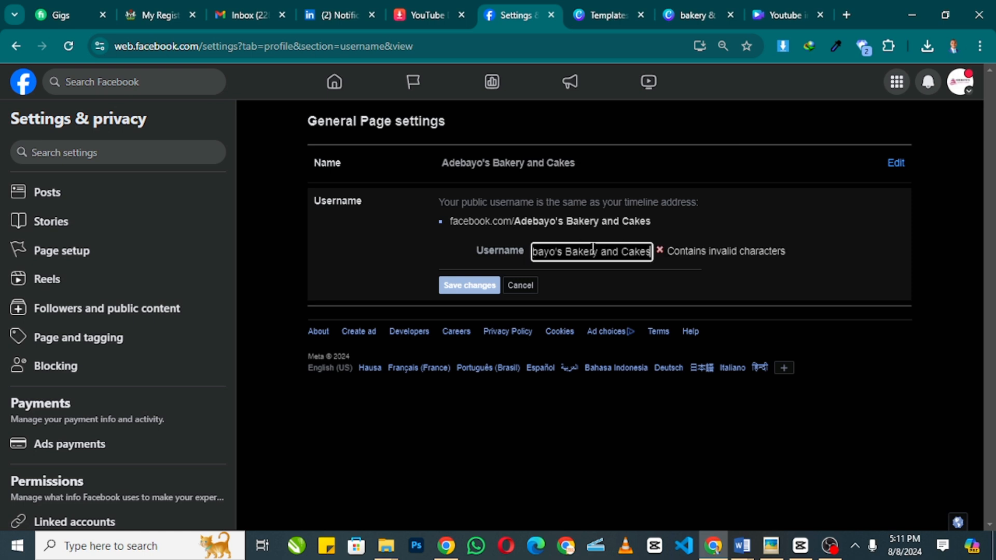
{"action": "left_click", "coordinate": [623, 253]}
{"action": "key", "text": "BackSpace"}
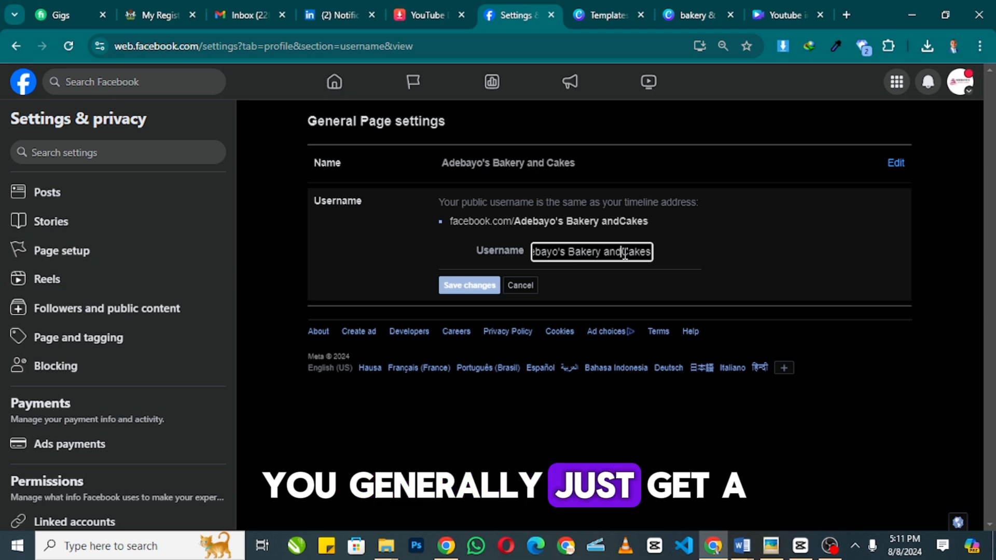
{"action": "left_click", "coordinate": [604, 252]}
{"action": "key", "text": "BackSpace"}
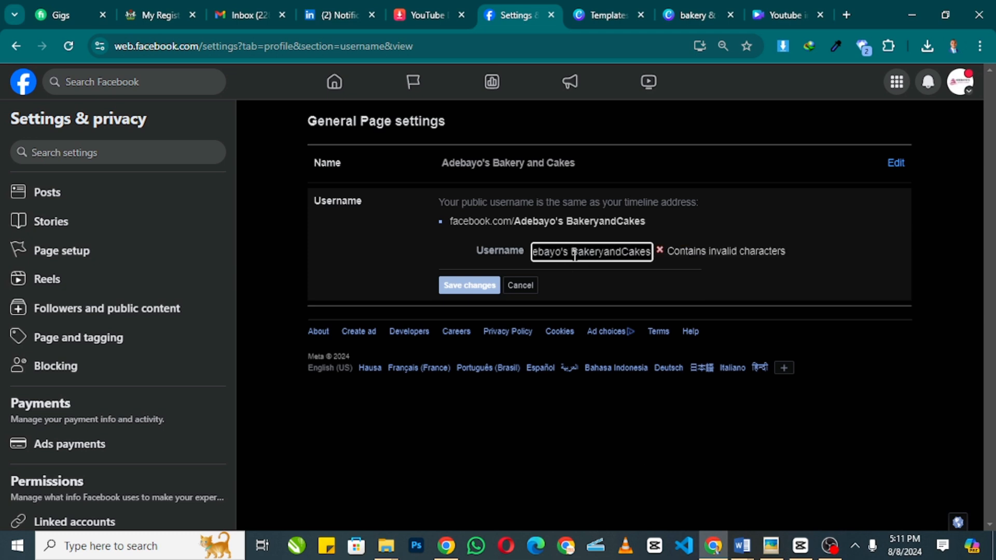
{"action": "left_click", "coordinate": [574, 254]}
{"action": "key", "text": "BackSpace"}
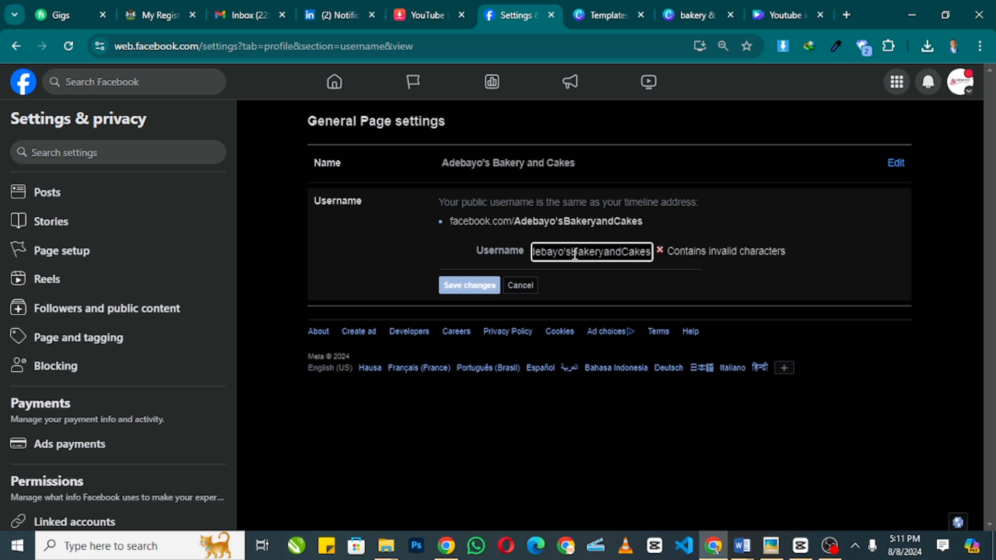
{"action": "key", "text": "BackSpace"}
{"action": "key", "text": "BackSpace"}
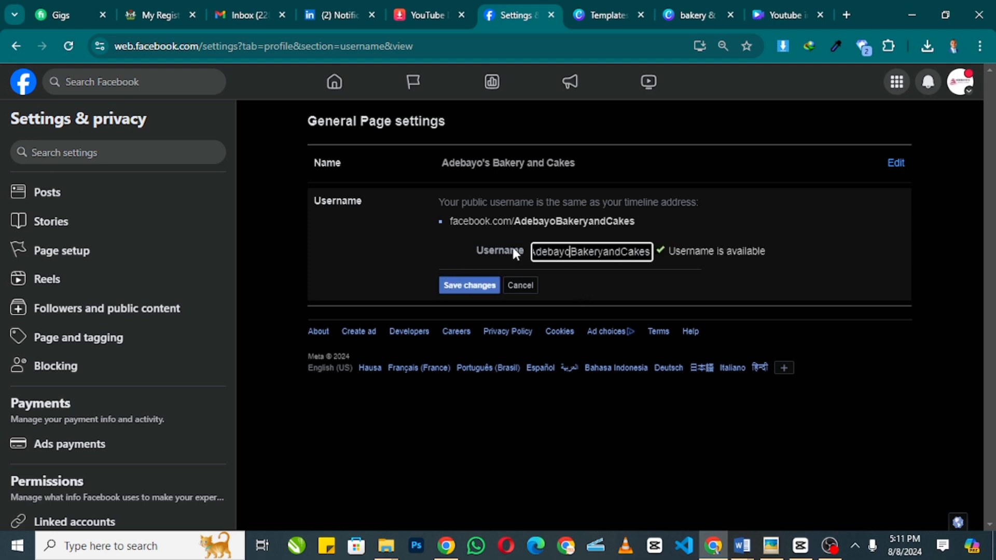
{"action": "left_click", "coordinate": [456, 288]}
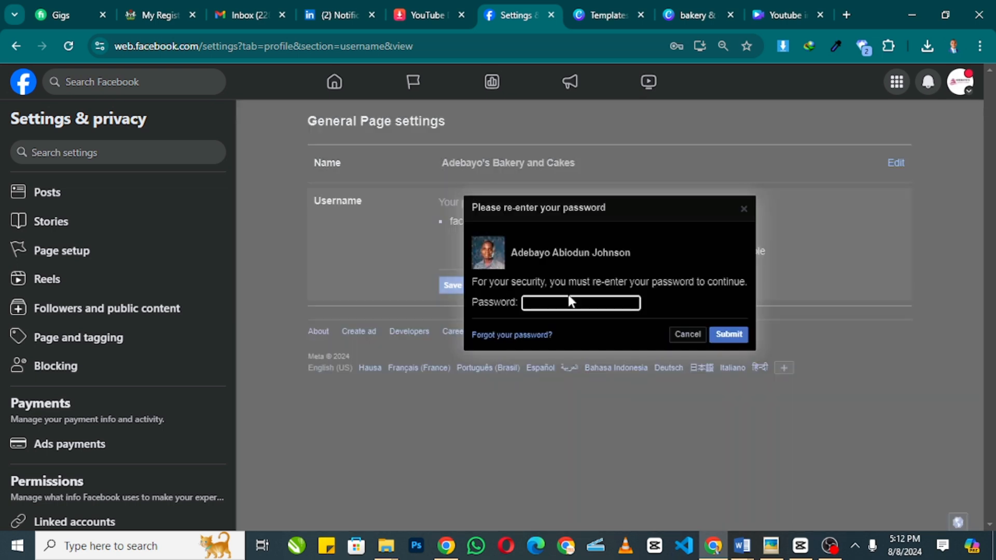
- Autofill a saved account password and submit it for confirmation
{"action": "left_click", "coordinate": [569, 302]}
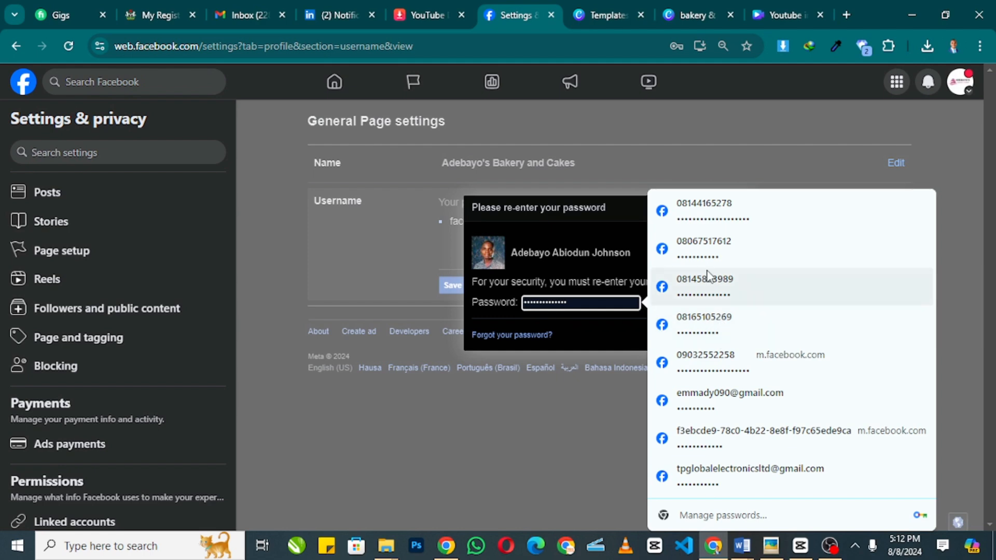
{"action": "left_click", "coordinate": [707, 213]}
{"action": "left_click", "coordinate": [709, 334]}
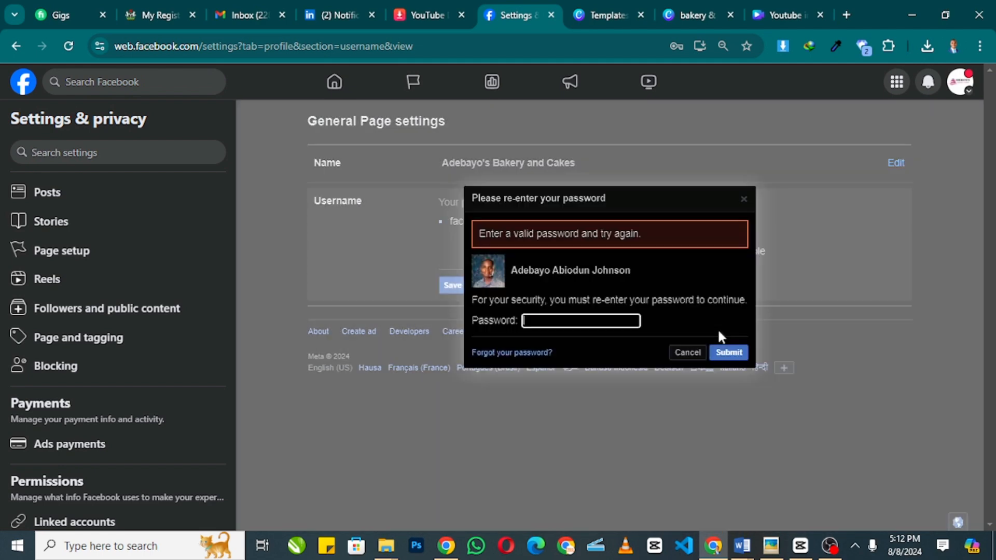
- After the rejection, start password recovery and switch to finding a different account
{"action": "left_click", "coordinate": [532, 353]}
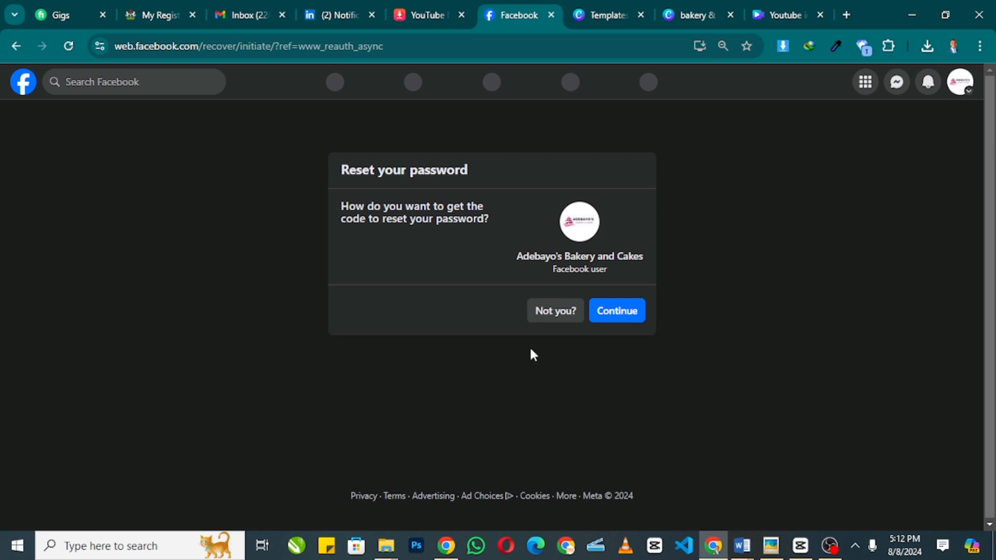
{"action": "left_click", "coordinate": [617, 312]}
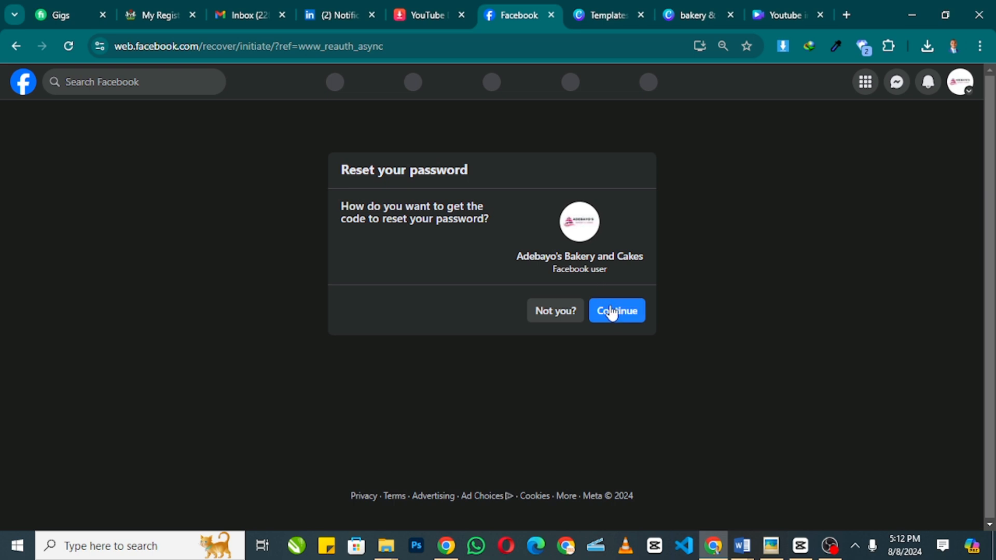
{"action": "left_click", "coordinate": [612, 312]}
{"action": "left_click", "coordinate": [551, 315]}
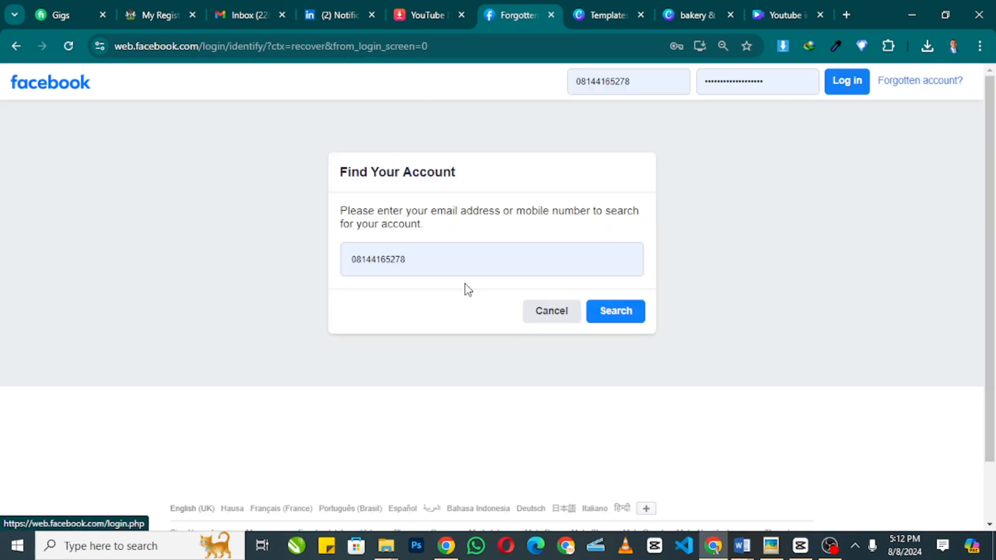
- Go back to Facebook's login screen, pick the recent-login account, and choose Forgotten password?
{"action": "double_click", "coordinate": [446, 261]}
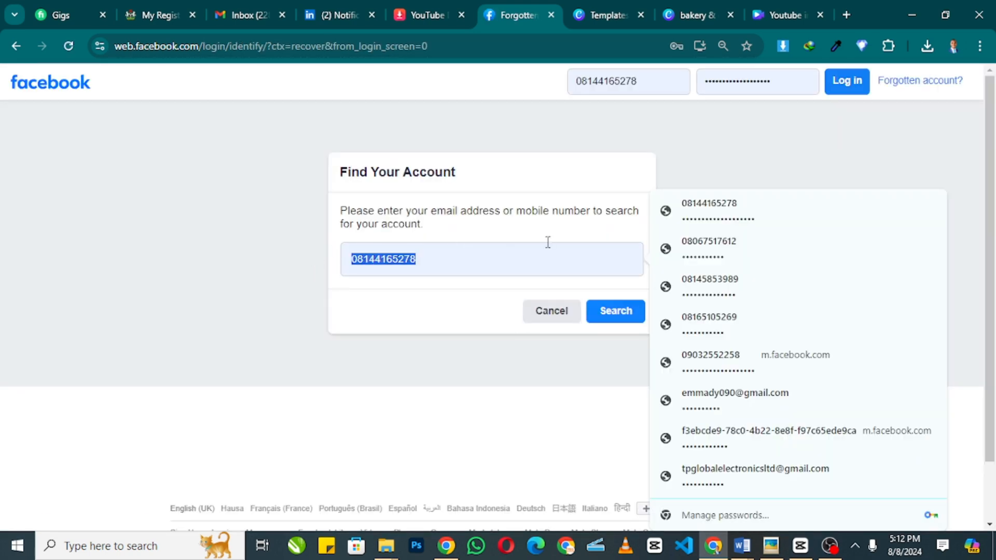
{"action": "left_click", "coordinate": [11, 48]}
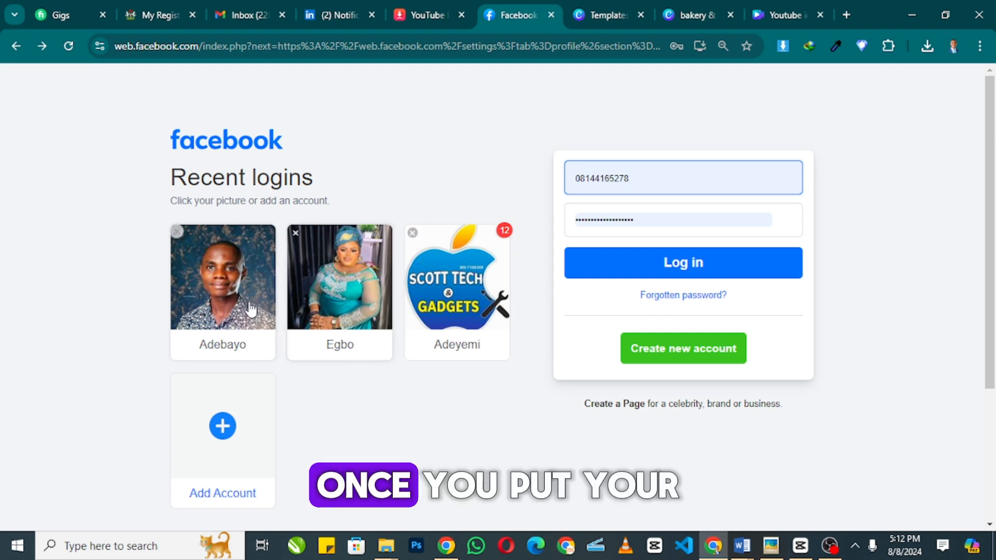
{"action": "left_click", "coordinate": [233, 301]}
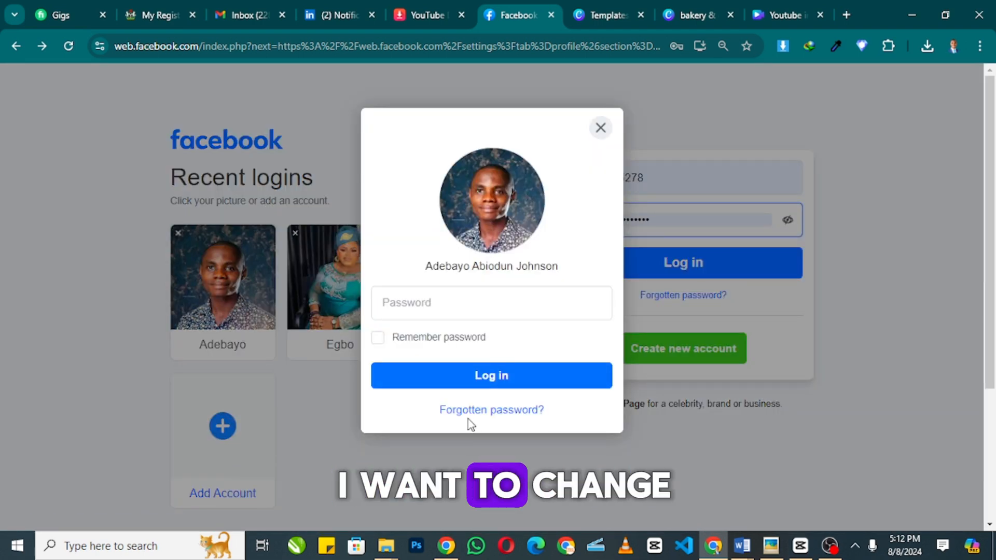
{"action": "left_click", "coordinate": [466, 410]}
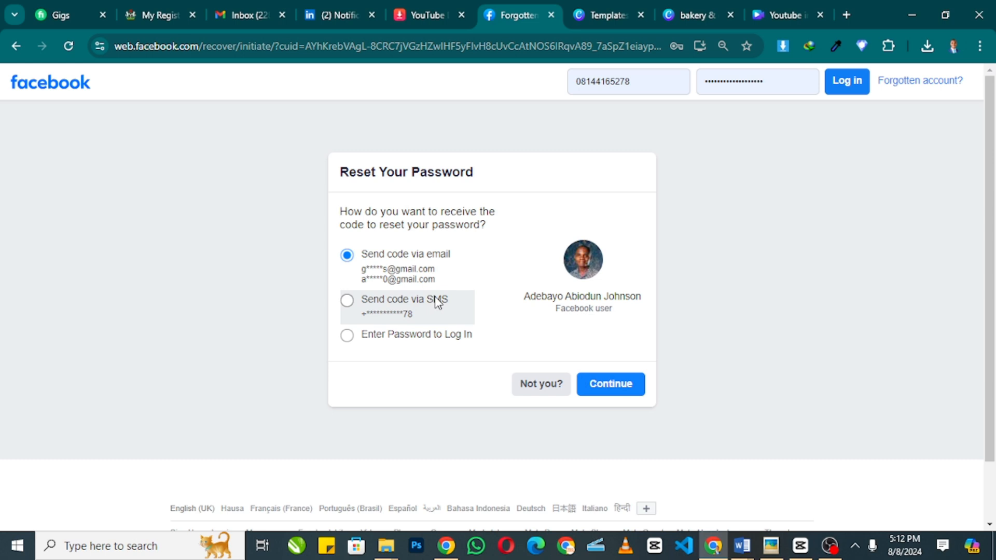
- Send the 8-digit reset code via email and review the Enter security code page
{"action": "left_click", "coordinate": [612, 394]}
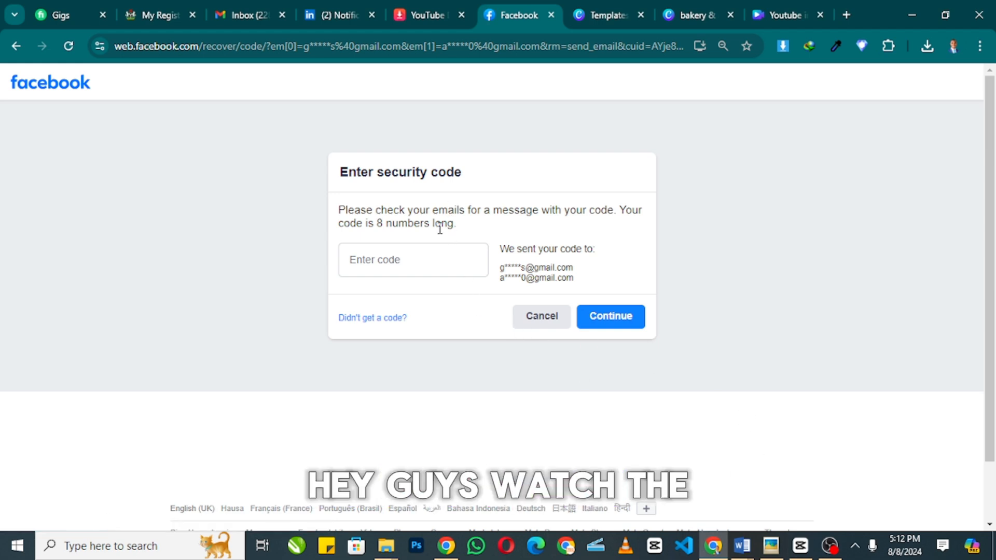
{"action": "left_click", "coordinate": [587, 18]}
{"action": "left_click", "coordinate": [502, 12]}
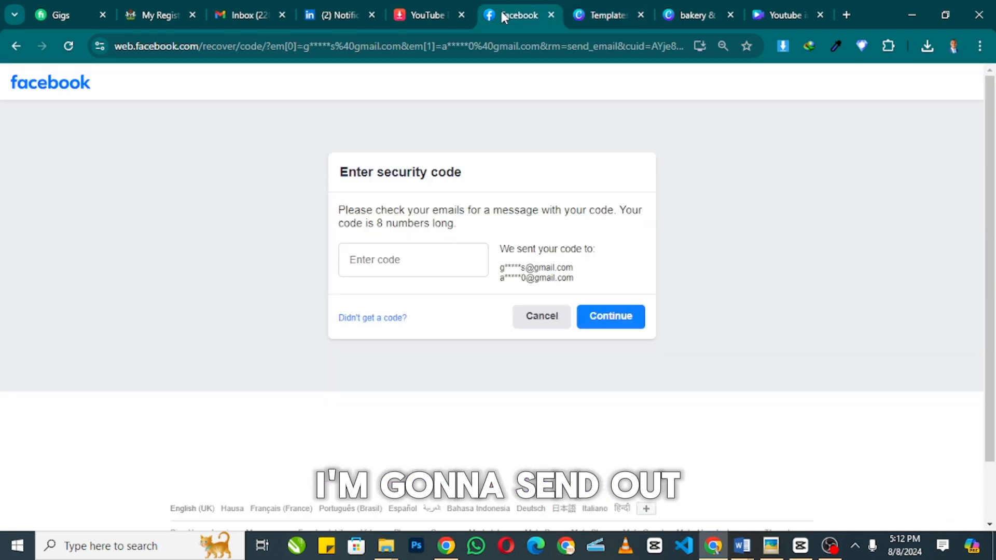
{"action": "scroll", "coordinate": [540, 197], "scroll_direction": "down", "scroll_amount": 2}
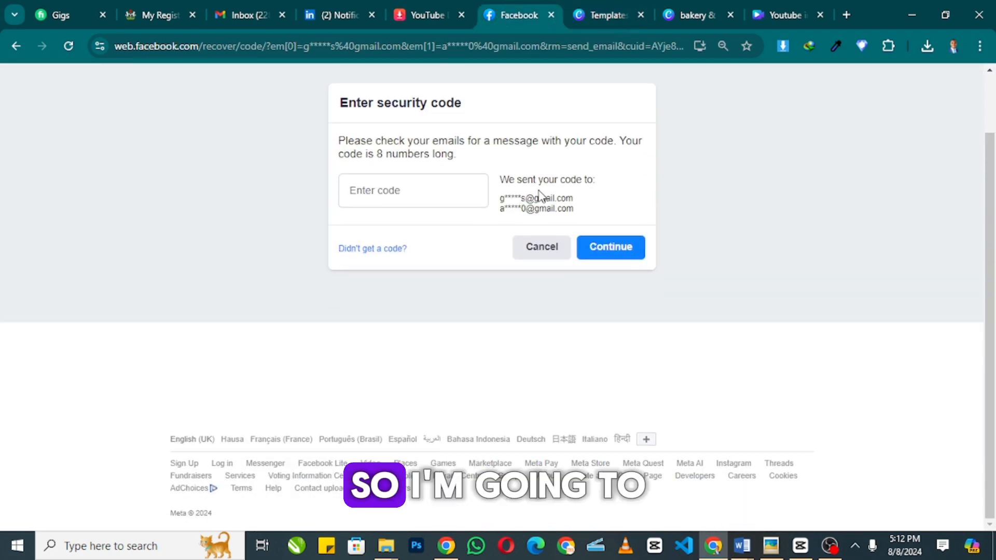
{"action": "scroll", "coordinate": [492, 215], "scroll_direction": "up", "scroll_amount": 2}
{"action": "scroll", "coordinate": [482, 165], "scroll_direction": "down", "scroll_amount": 2}
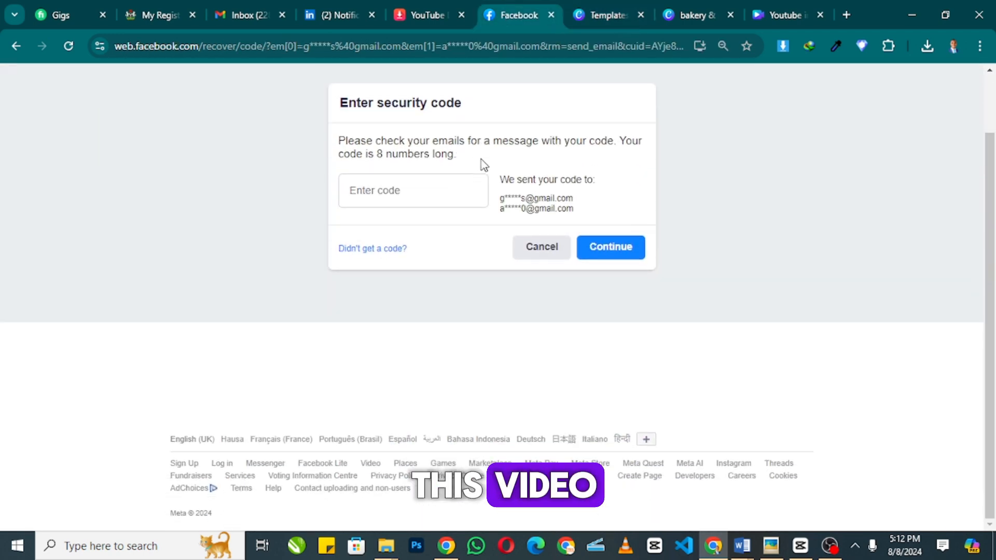
{"action": "scroll", "coordinate": [476, 129], "scroll_direction": "up", "scroll_amount": 2}
{"action": "scroll", "coordinate": [487, 78], "scroll_direction": "down", "scroll_amount": 1}
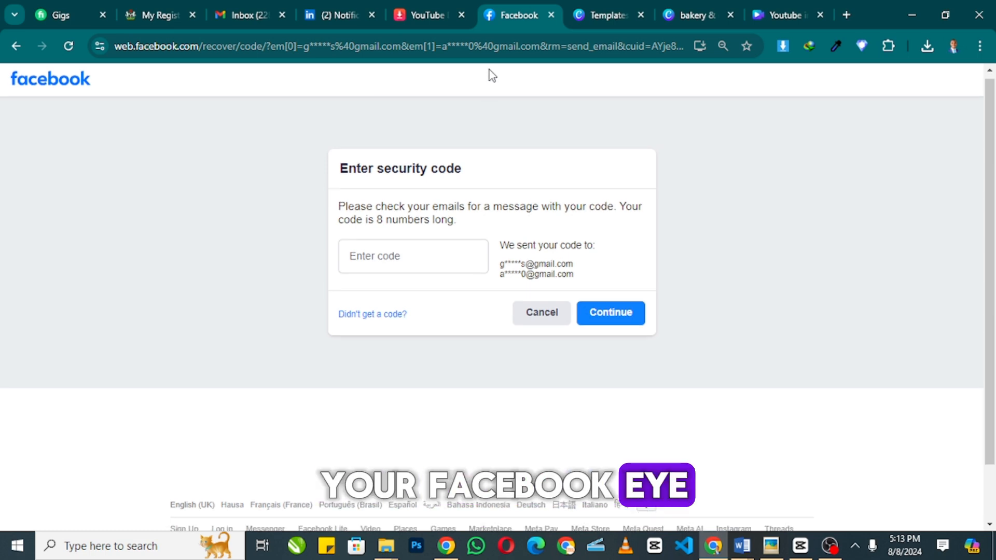
{"action": "scroll", "coordinate": [513, 104], "scroll_direction": "up", "scroll_amount": 1}
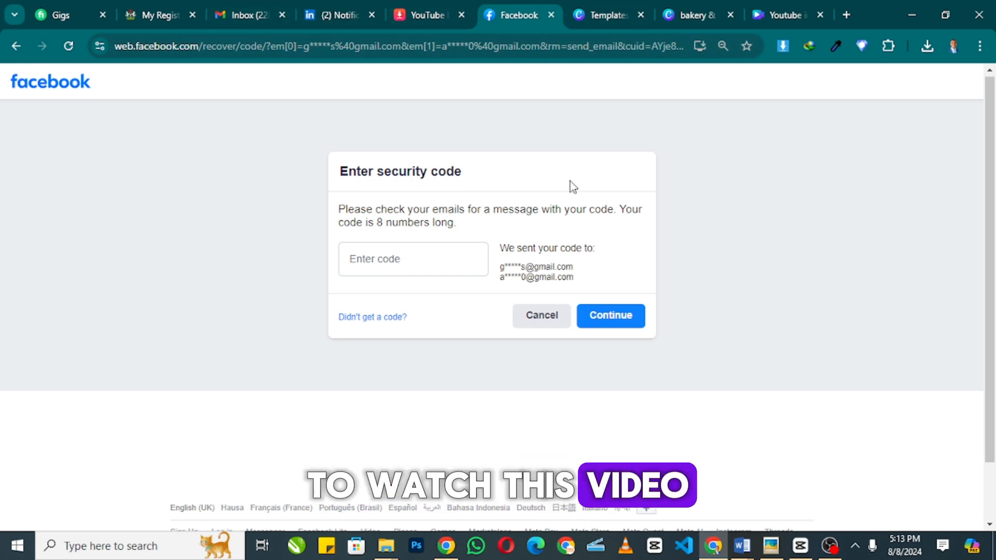
{"action": "scroll", "coordinate": [568, 177], "scroll_direction": "down", "scroll_amount": 2}
{"action": "scroll", "coordinate": [573, 155], "scroll_direction": "up", "scroll_amount": 2}
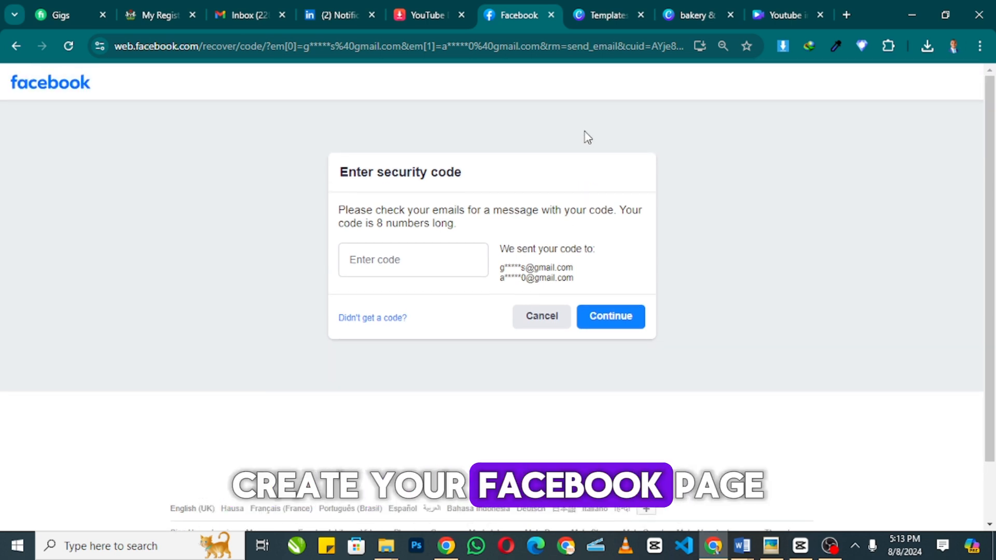